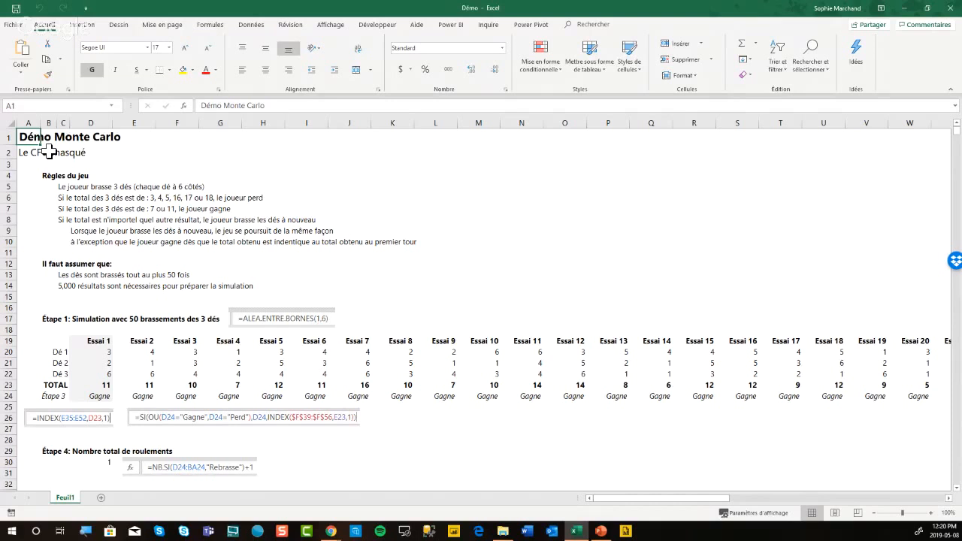
Step: Read the rules of the dice game line by line in rows 5 to 10
click(62, 186)
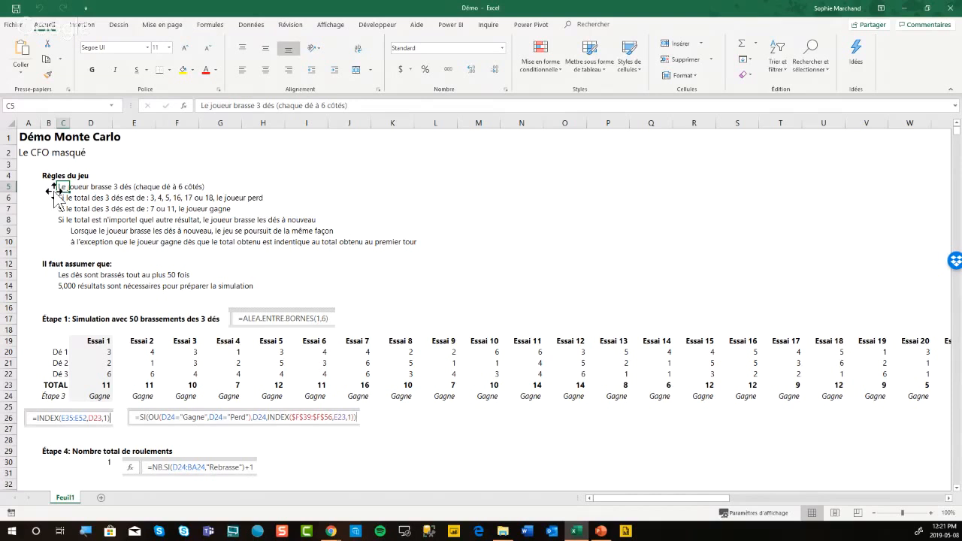
click(55, 190)
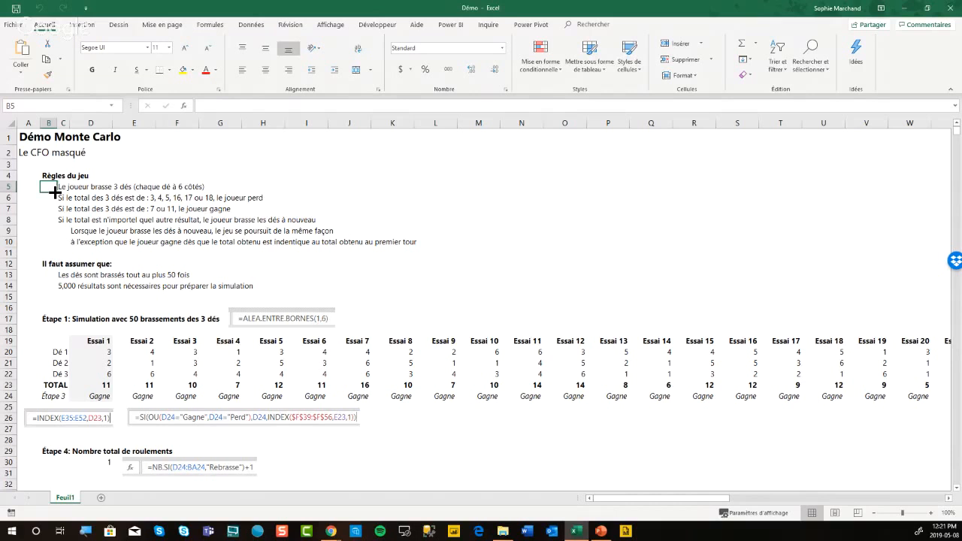
key(Right)
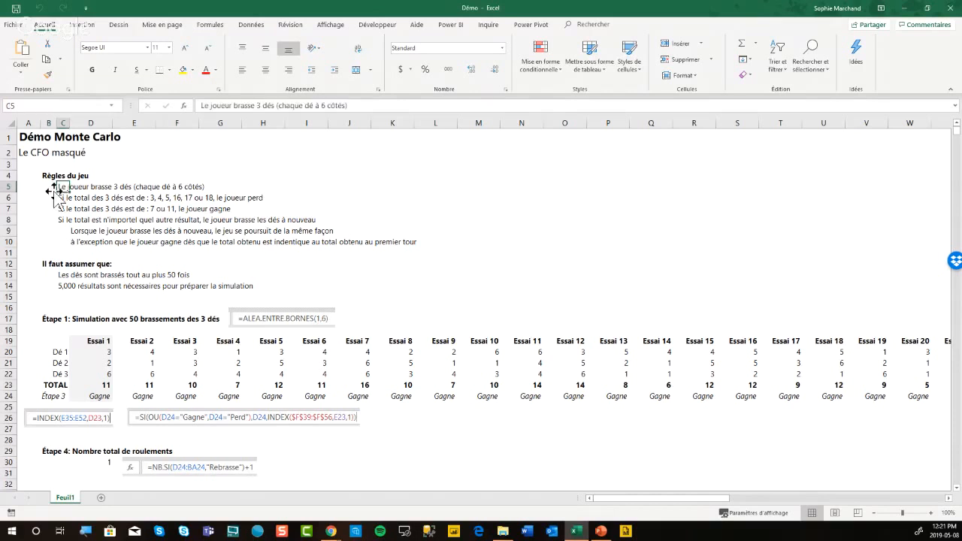
key(Left)
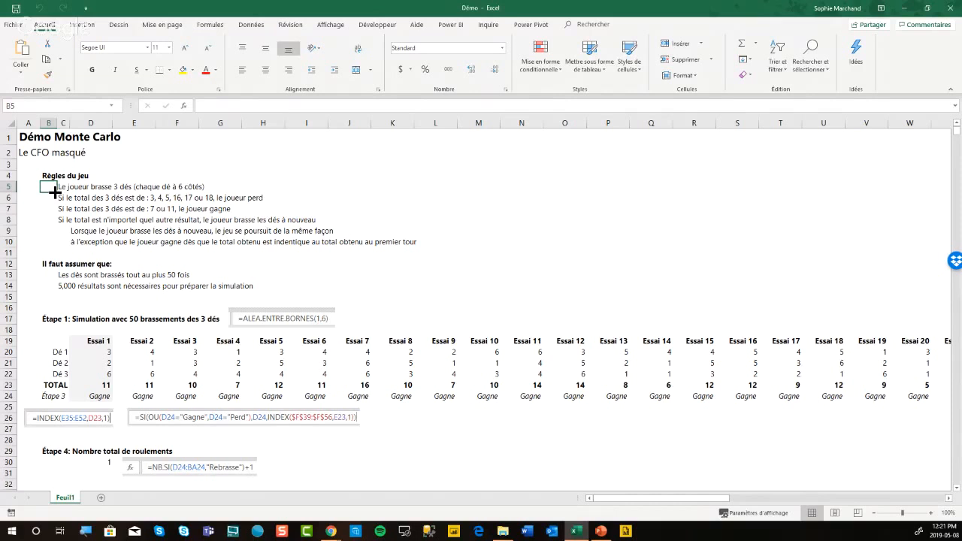
key(Down)
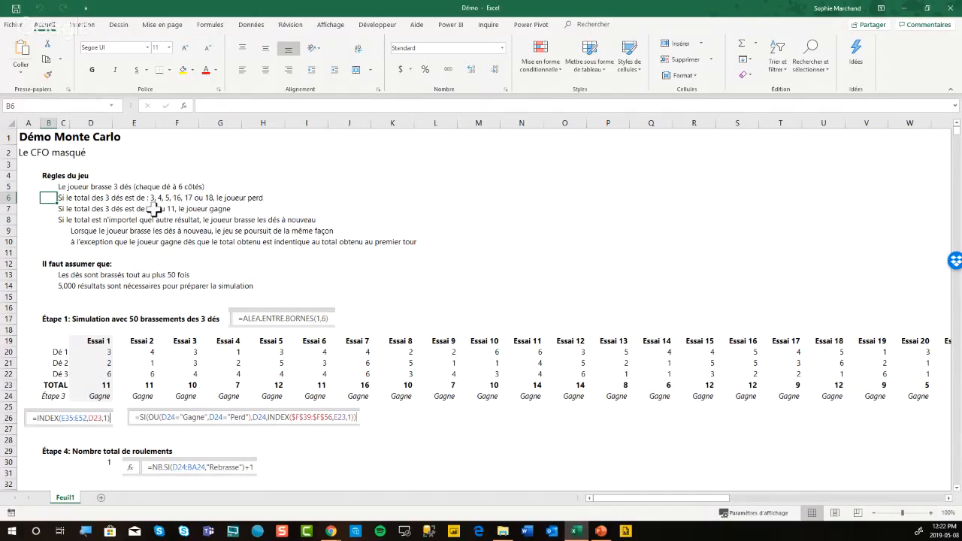
click(51, 209)
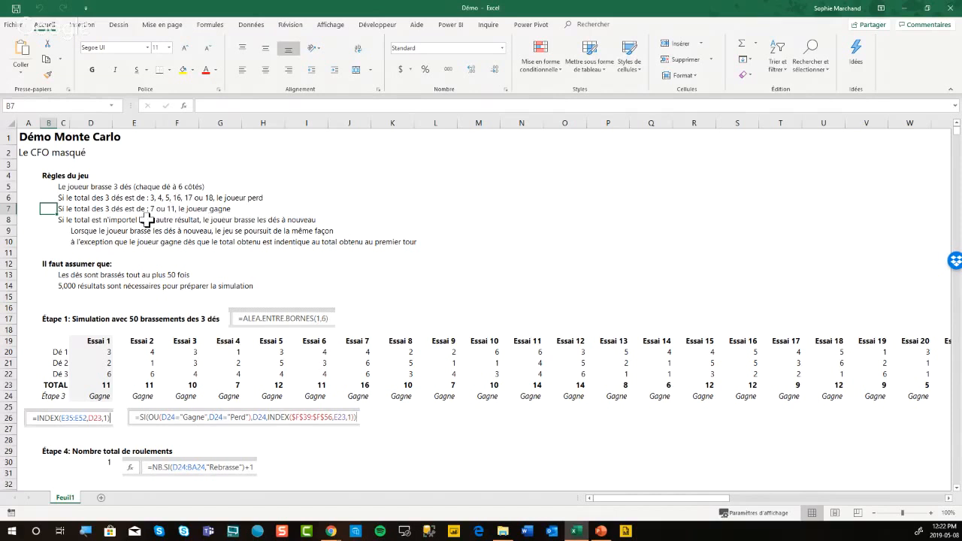
click(61, 219)
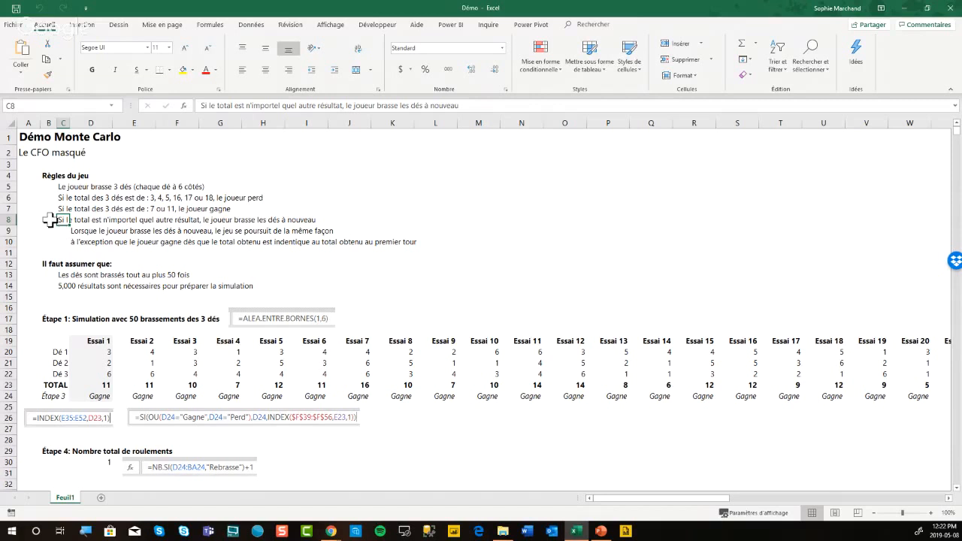
key(Down)
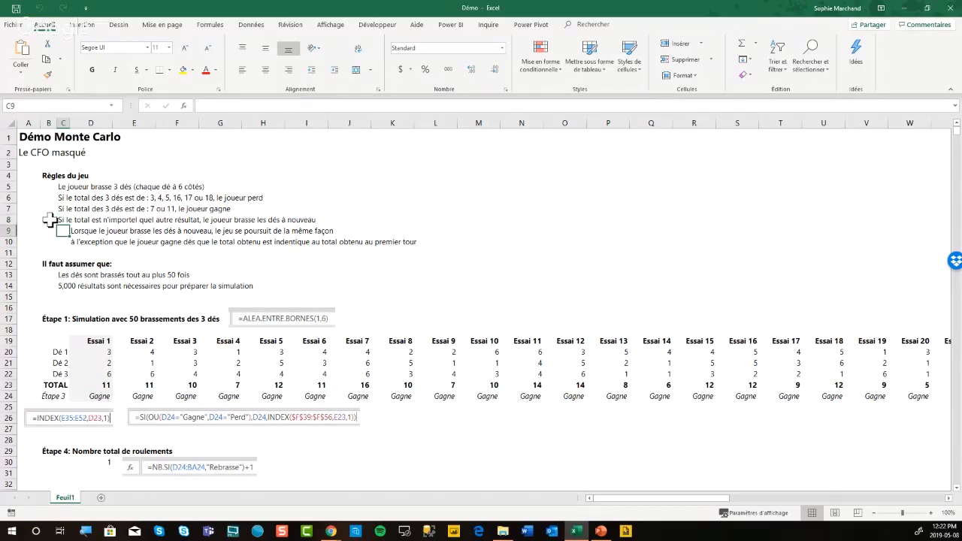
key(Down)
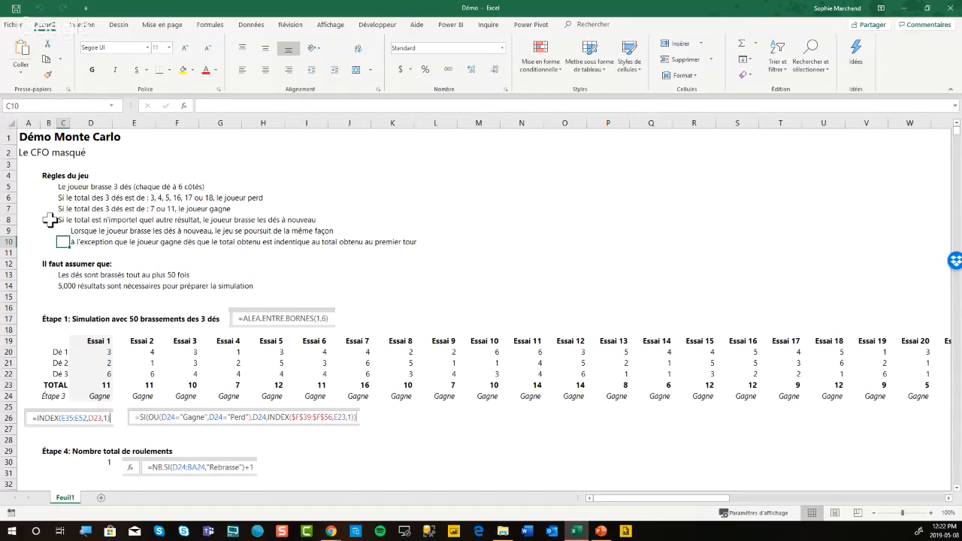
Step: Read the simulation assumptions in rows 13 and 14, continuing to the Étape 1 heading in B17
key(Down)
key(Down)
key(Down)
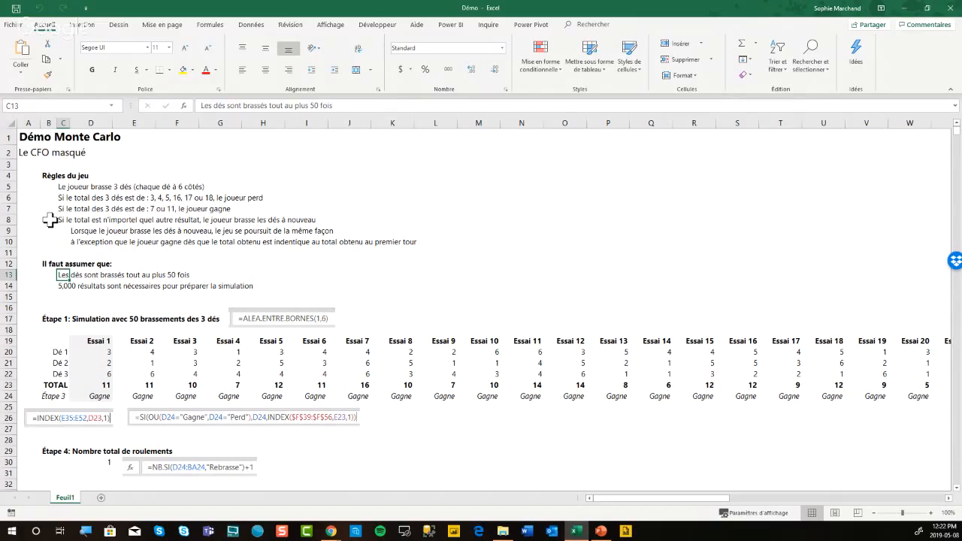
key(Down)
key(Down)
key(Down)
key(Down)
key(Left)
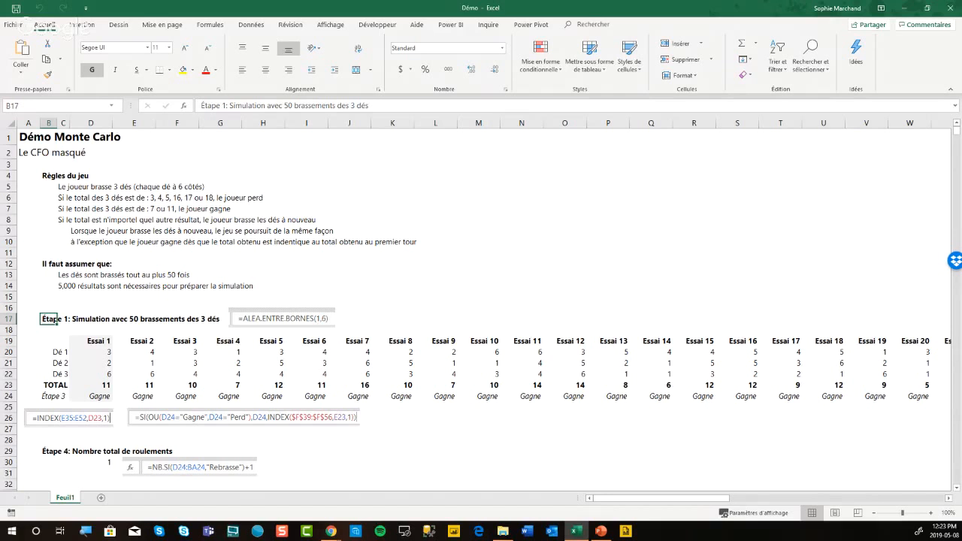
Step: Examine the full range of trial headers in row 19, from Essai 1 through Essai 50 and back
scroll(477, 312, down, 1)
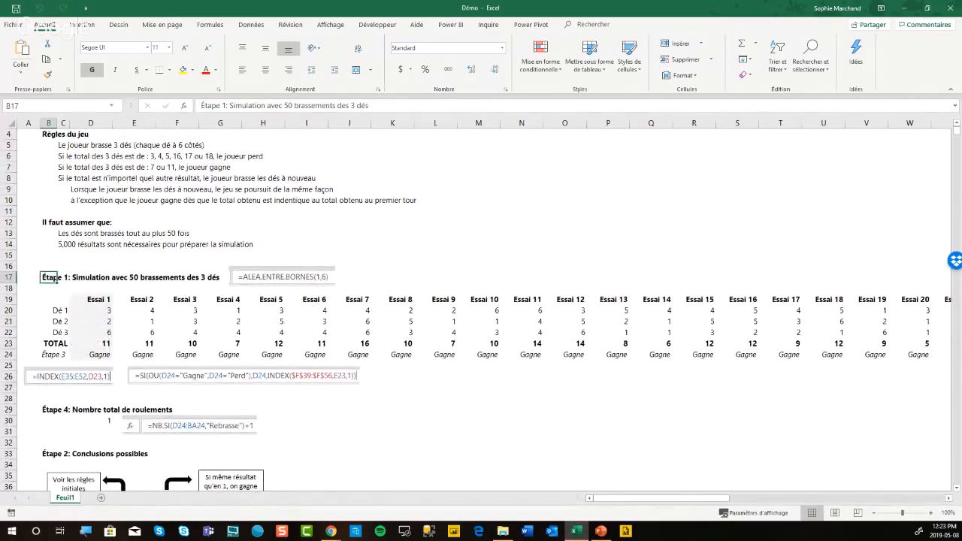
click(63, 299)
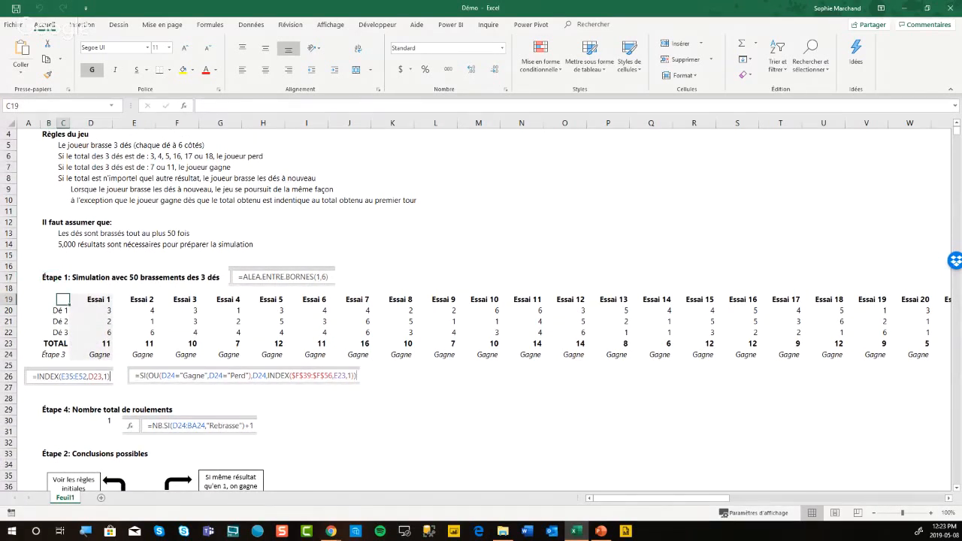
click(54, 278)
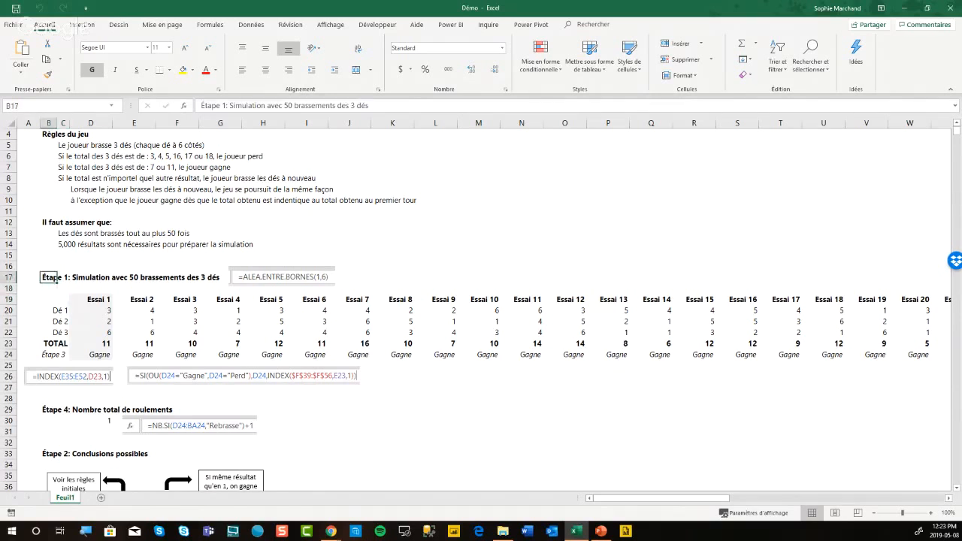
click(91, 278)
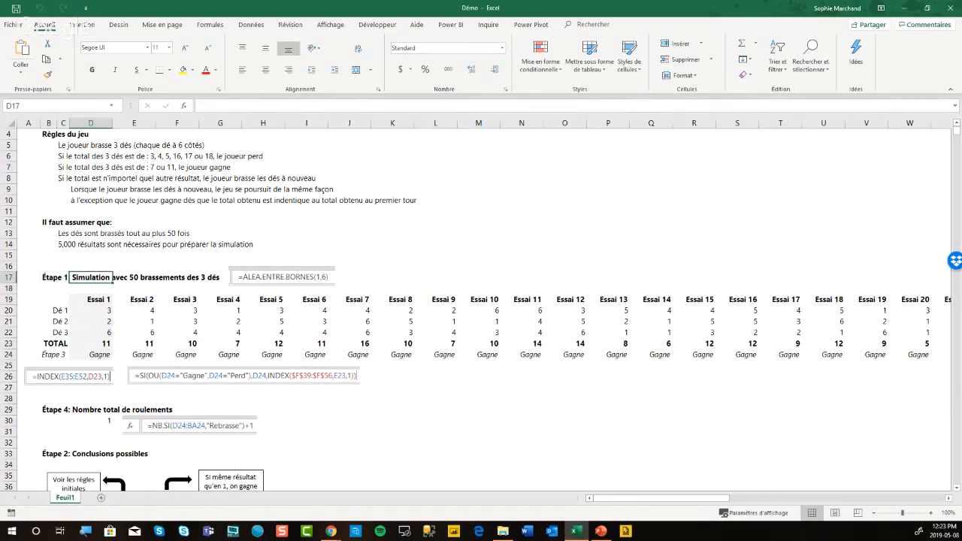
key(Down)
key(Down)
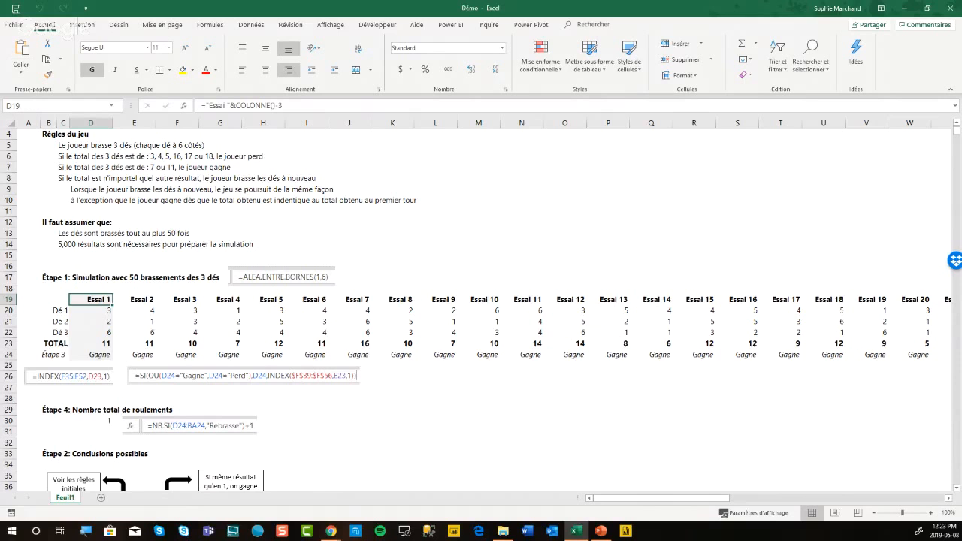
key(ctrl+shift+Right)
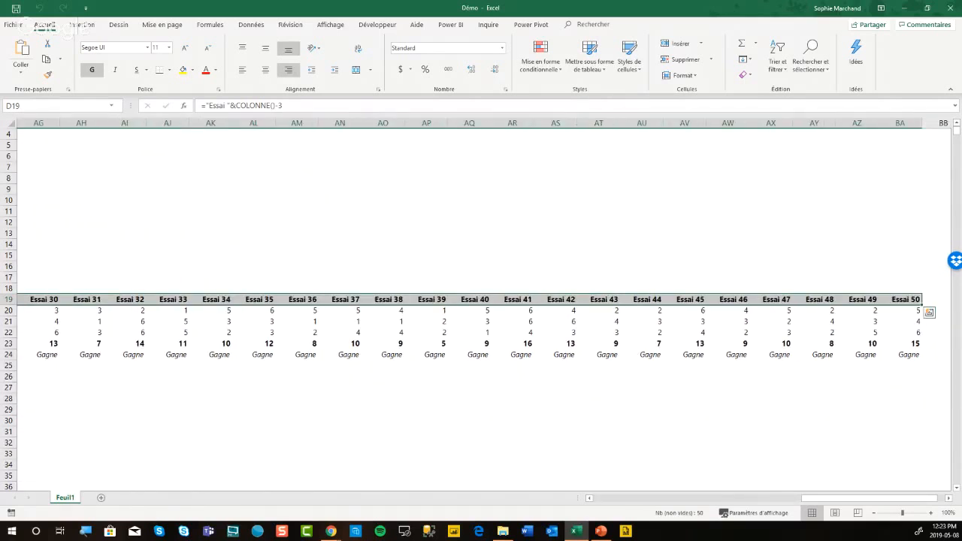
key(ctrl+Right)
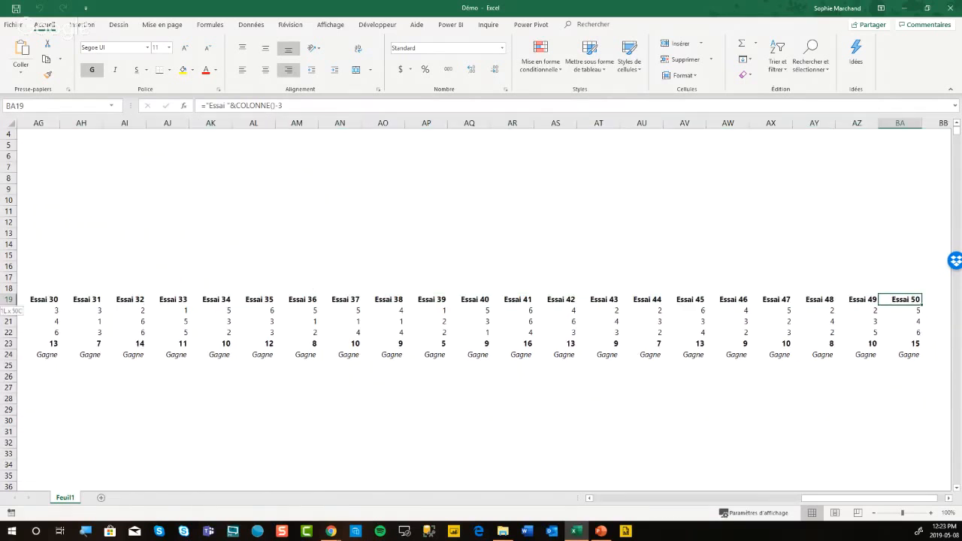
key(ctrl+shift+Left)
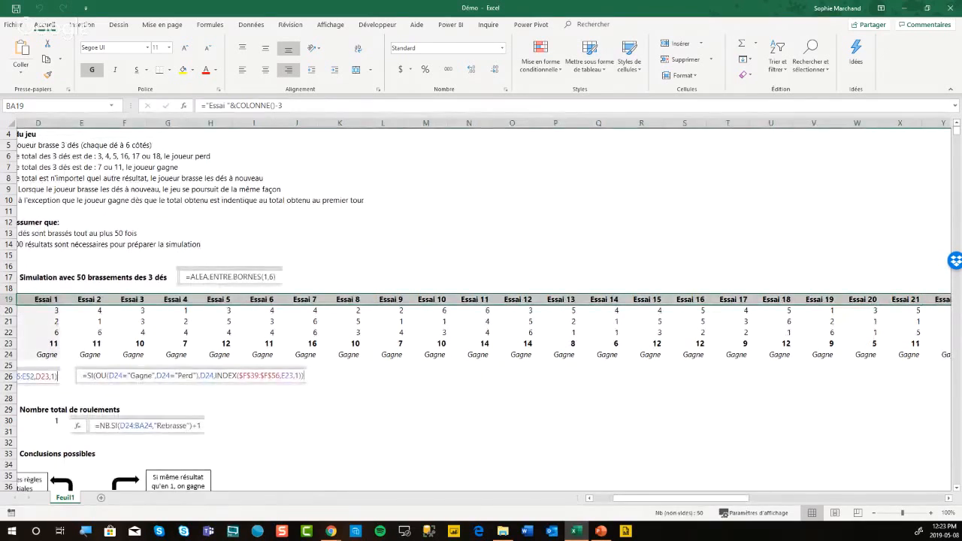
key(ctrl+Left)
key(Home)
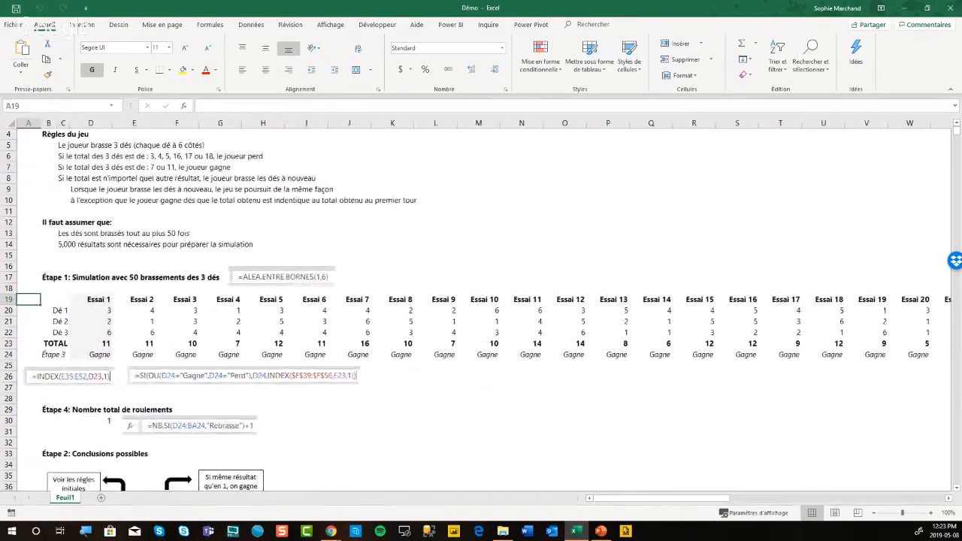
Step: Examine the die labels in column C of the Étape 1 simulation table
key(Right)
key(Right)
key(Down)
key(Down)
key(Down)
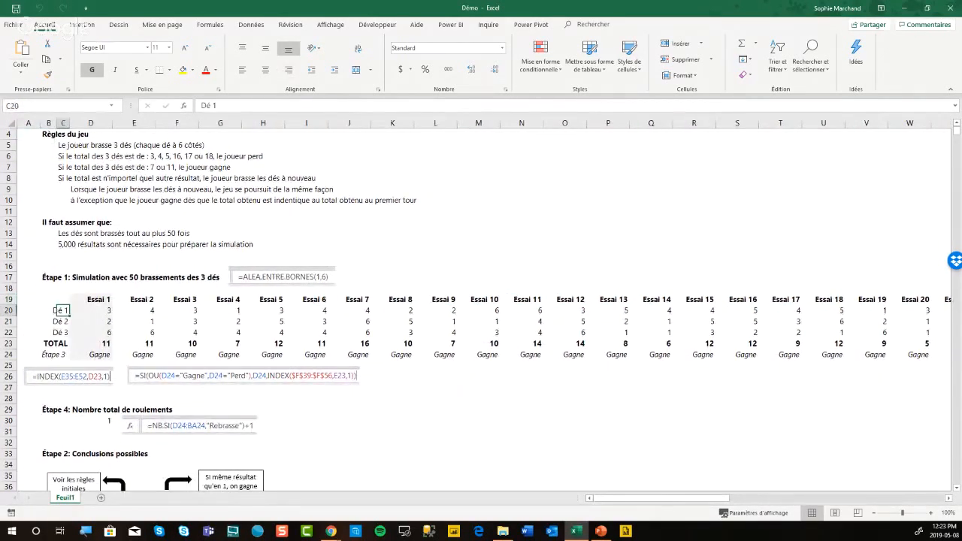
key(Up)
key(Up)
key(Down)
key(Down)
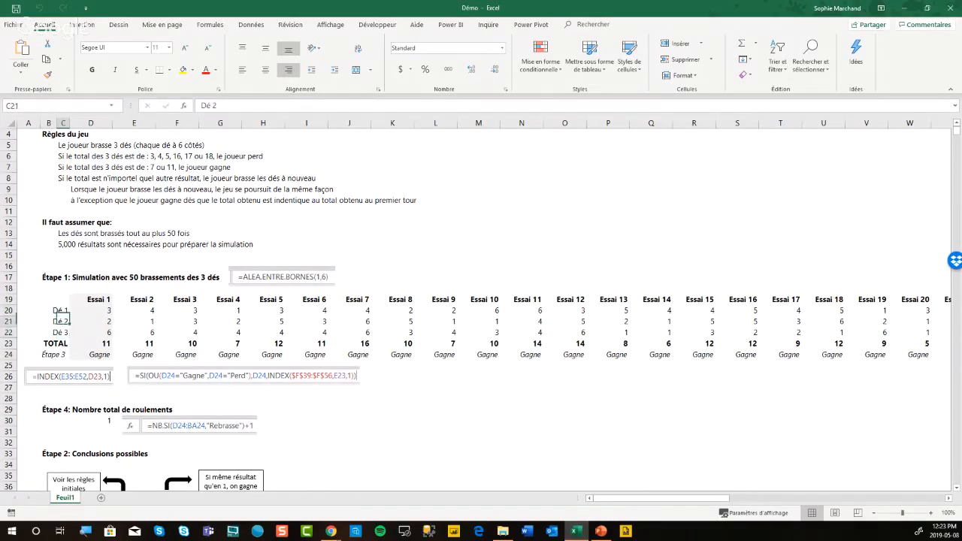
key(Up)
key(Up)
Step: Inspect the Essai 1 formulas for the die rolls and their total in D20 to D23
key(Right)
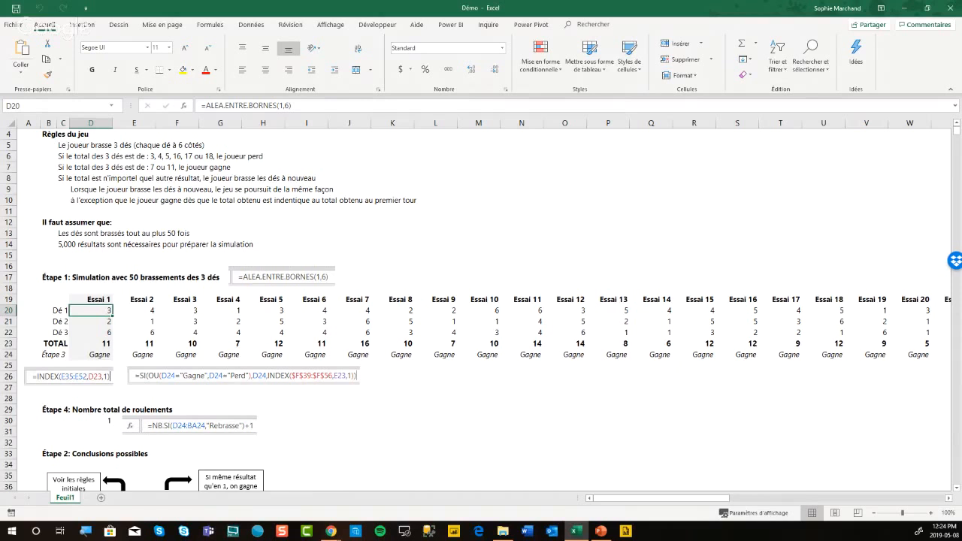
key(Down)
key(Down)
key(Down)
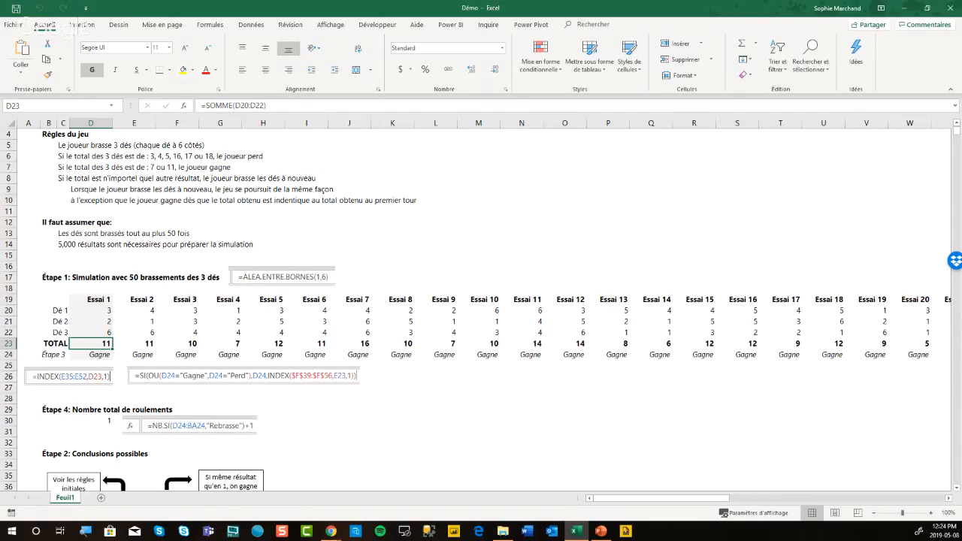
key(Up)
key(Up)
key(Up)
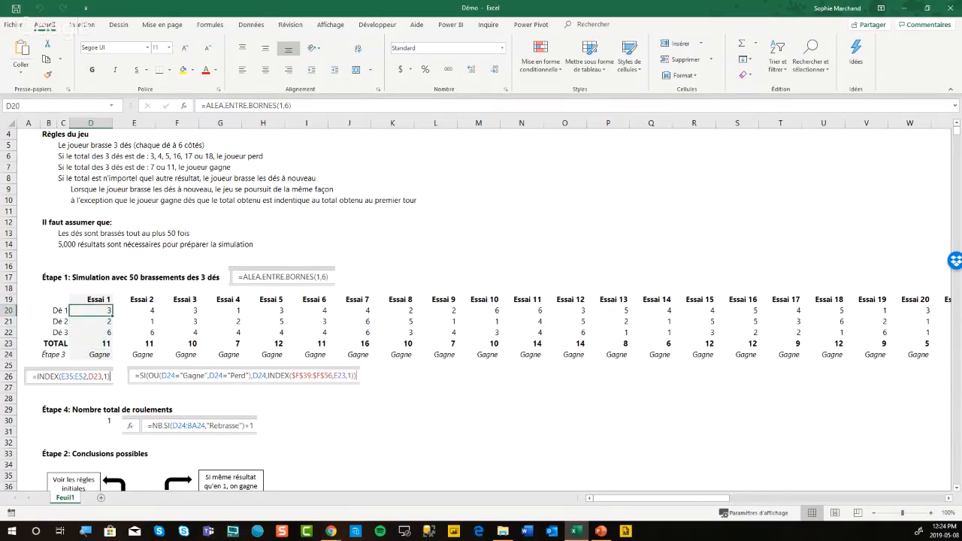
Step: Recalculate the workbook several times to generate new random dice rolls for all trials
key(F9)
key(F9)
key(F9)
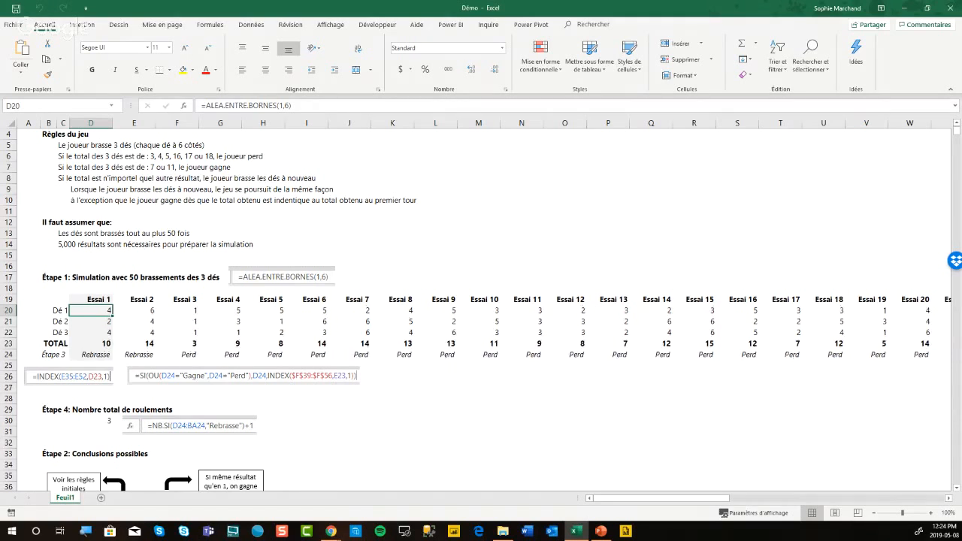
key(F9)
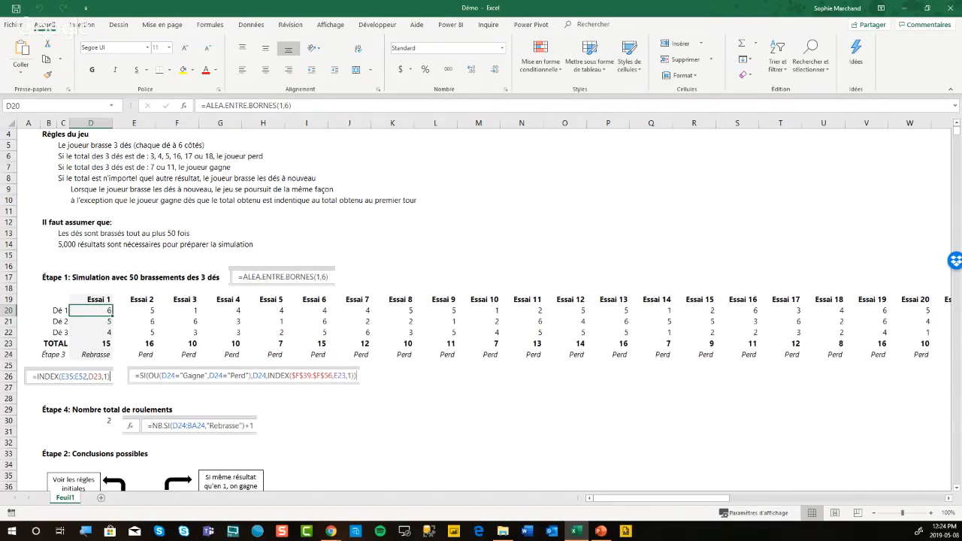
key(F9)
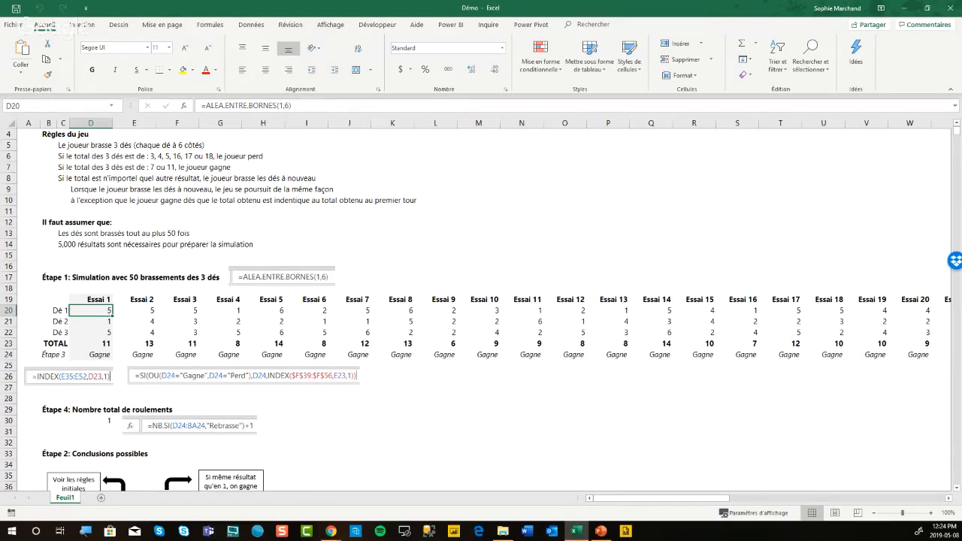
key(F9)
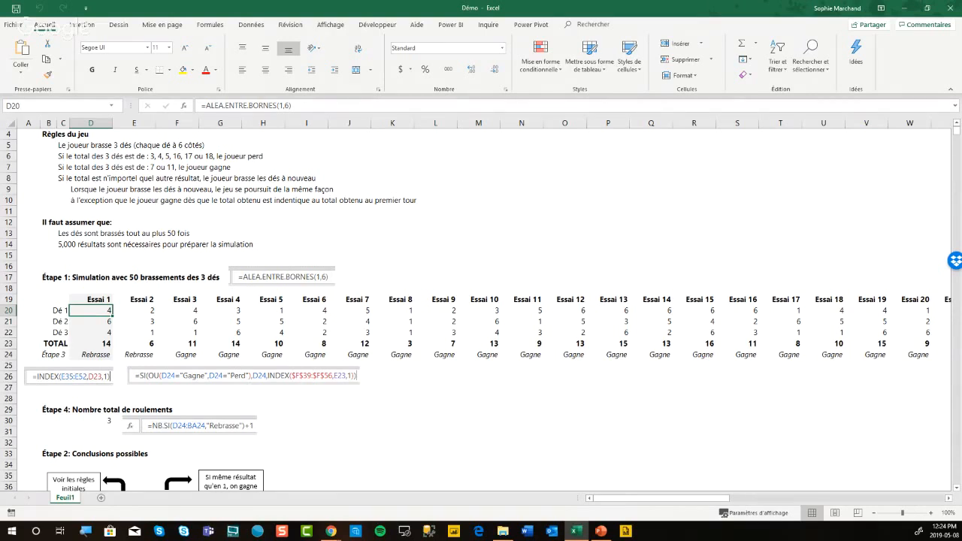
Step: Examine the Résultat column of the Étape 2 possible-conclusions table, from 1 to 18, including its first two values
scroll(476, 309, down, 4)
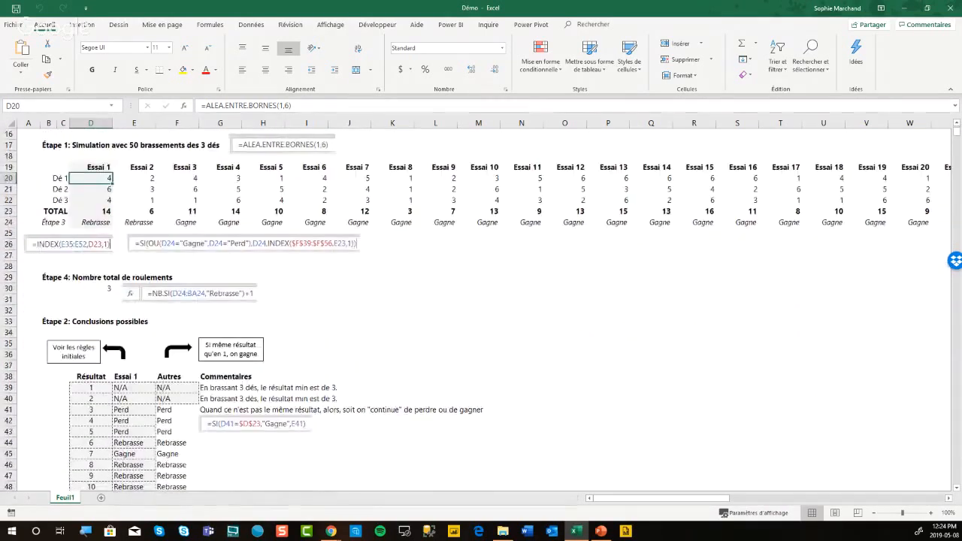
click(48, 321)
scroll(52, 321, down, 4)
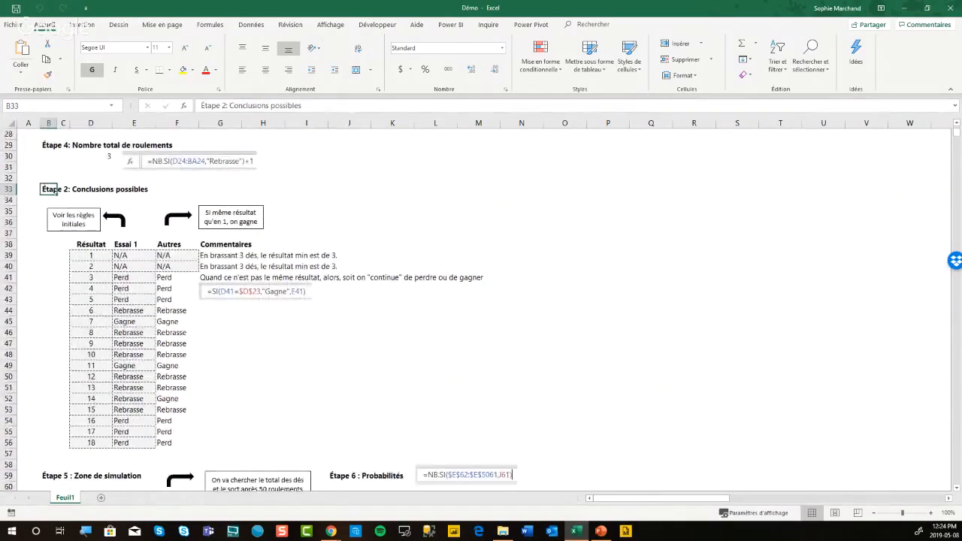
scroll(53, 191, down, 1)
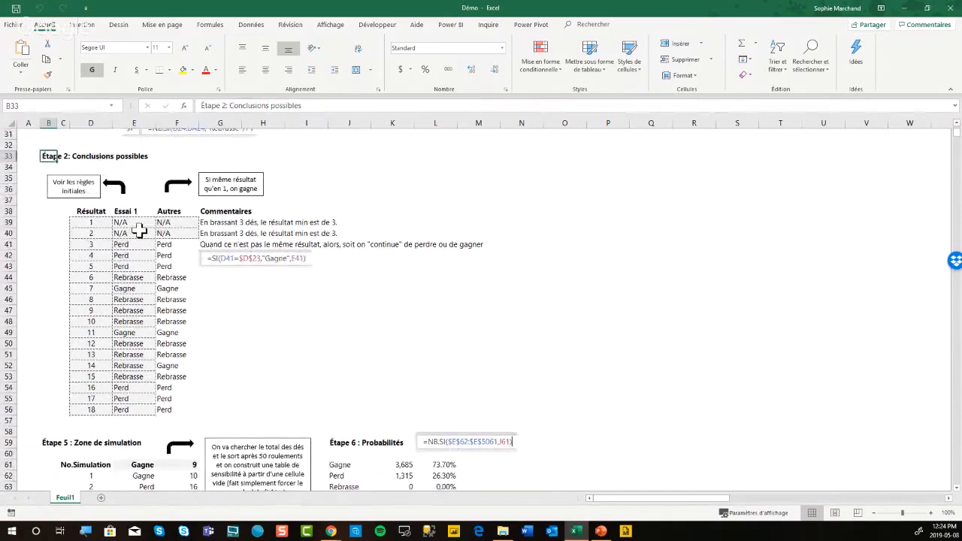
drag(91, 213, 91, 410)
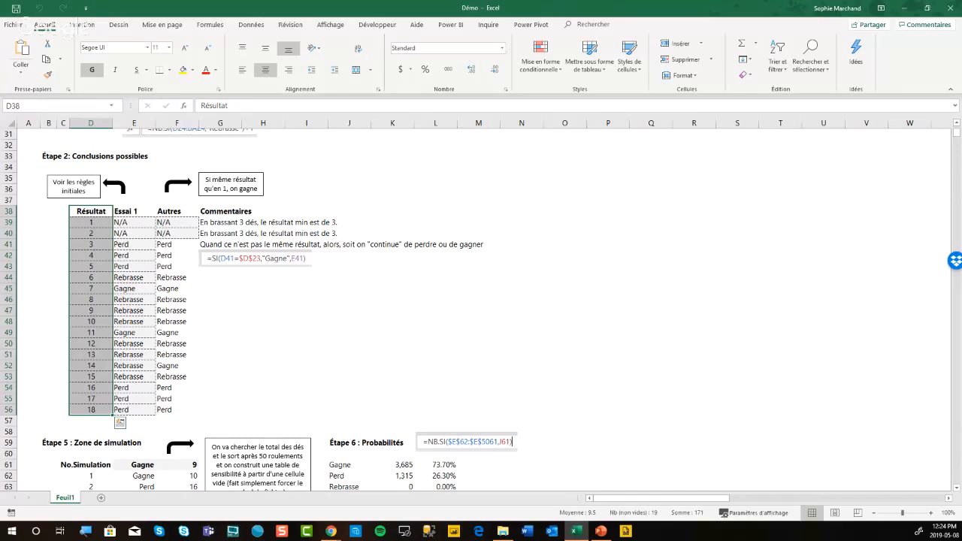
key(ctrl+Down)
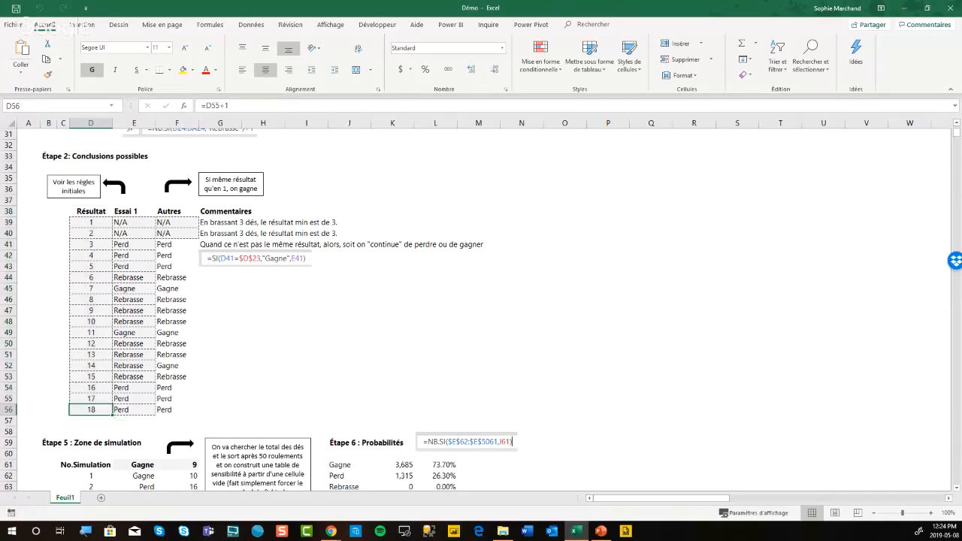
click(99, 221)
click(98, 234)
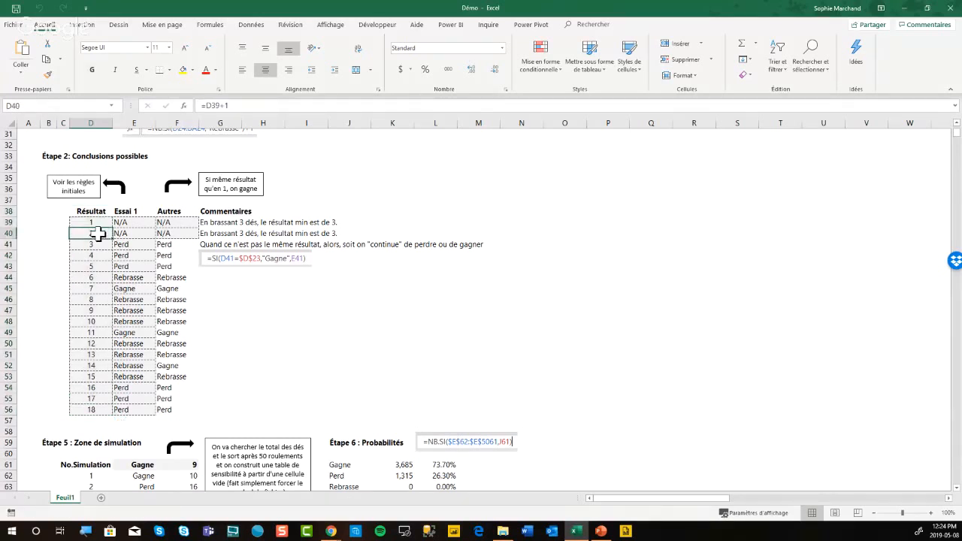
Step: Examine the Essai 1 outcomes for results 1, 2 and 3 in the Étape 2 possible-conclusions table
key(Down)
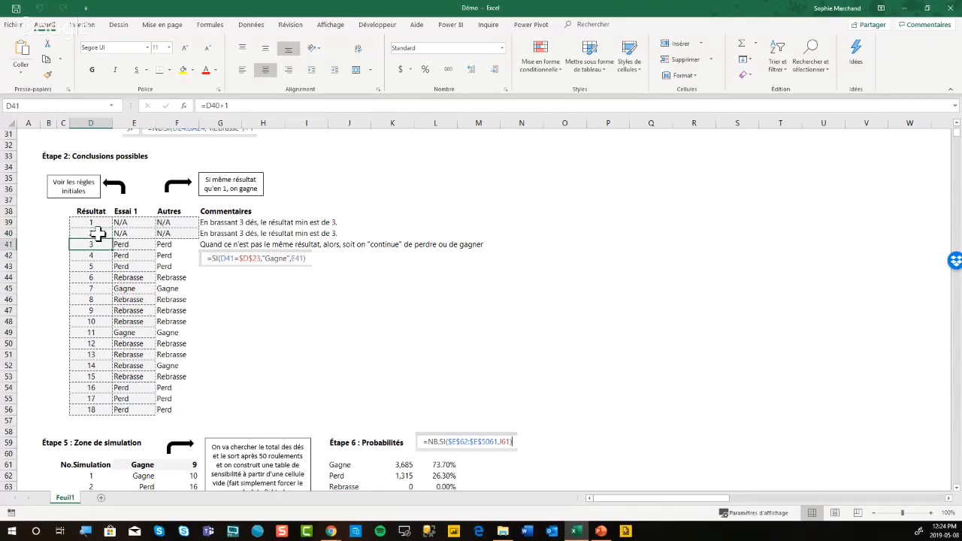
key(Right)
key(Up)
key(Up)
key(Right)
key(Left)
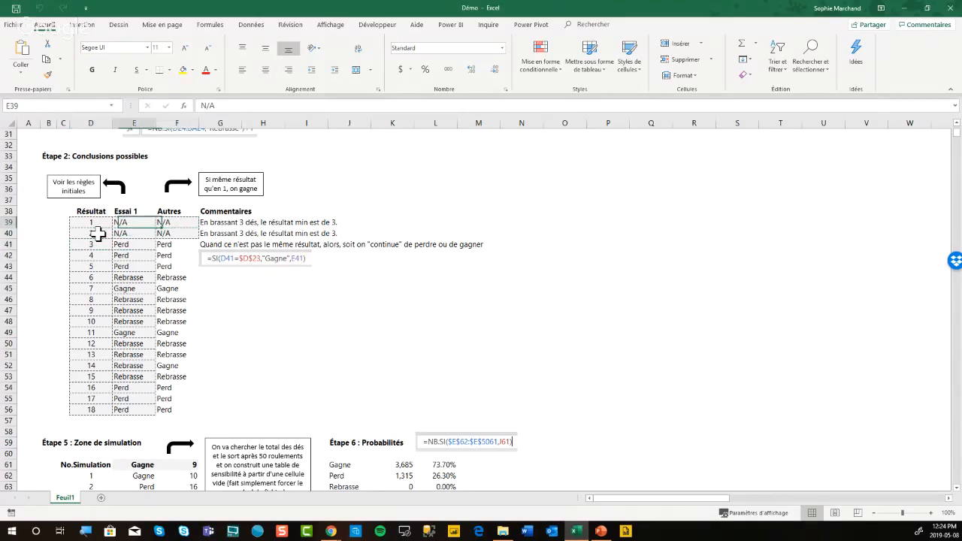
key(Down)
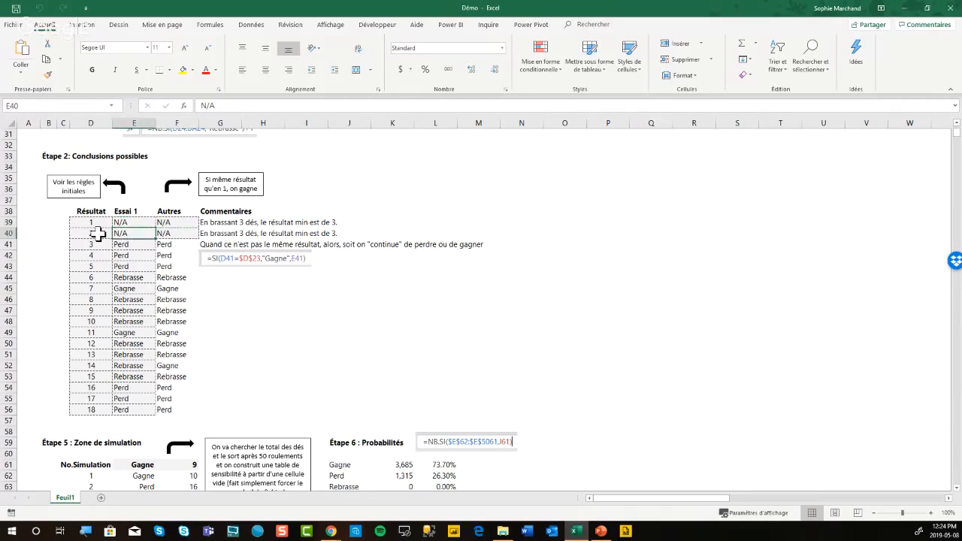
key(Down)
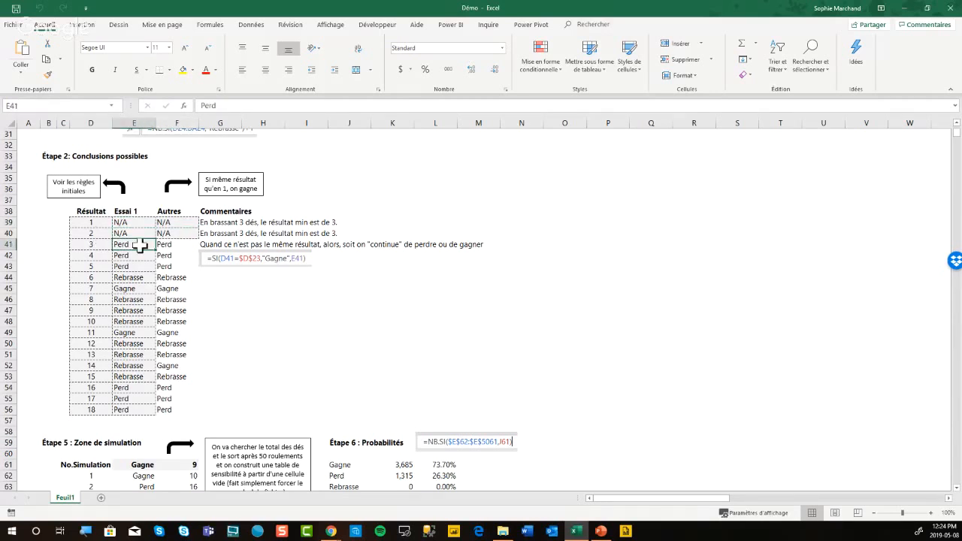
Step: Review the Essai 1 outcomes in E41:E56, going through them row by row from result 3 to result 11
drag(140, 243, 135, 410)
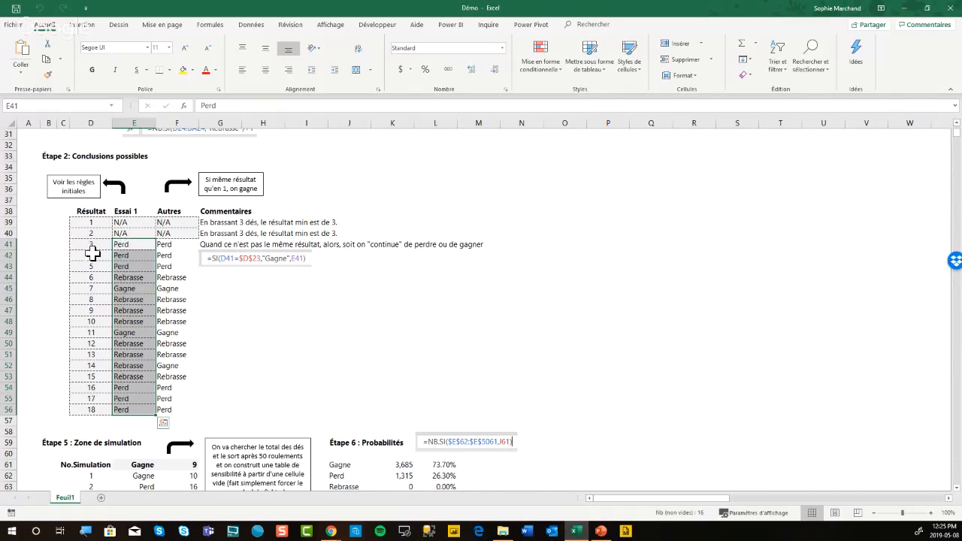
click(129, 244)
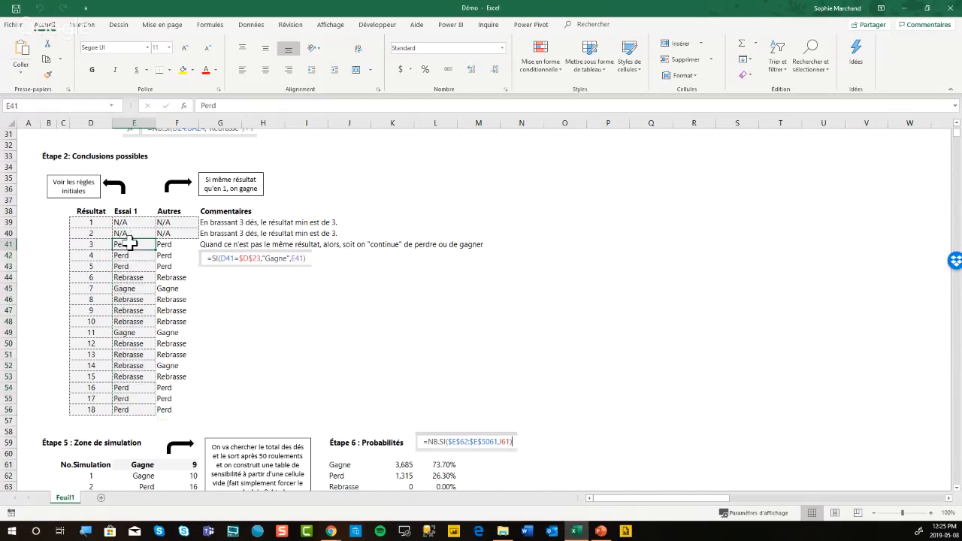
click(124, 256)
key(Down)
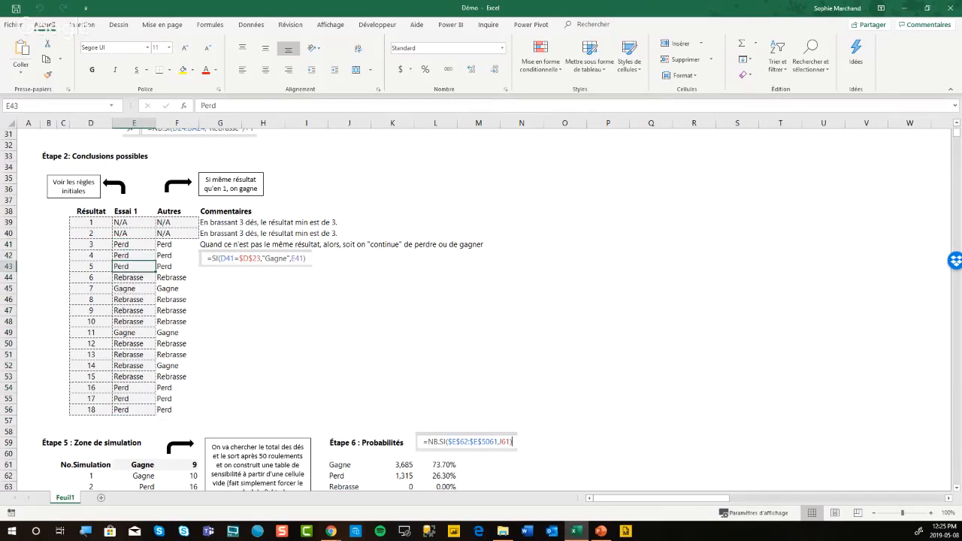
key(Down)
key(Down)
key(Down)
key(Down)
key(Down)
key(Down)
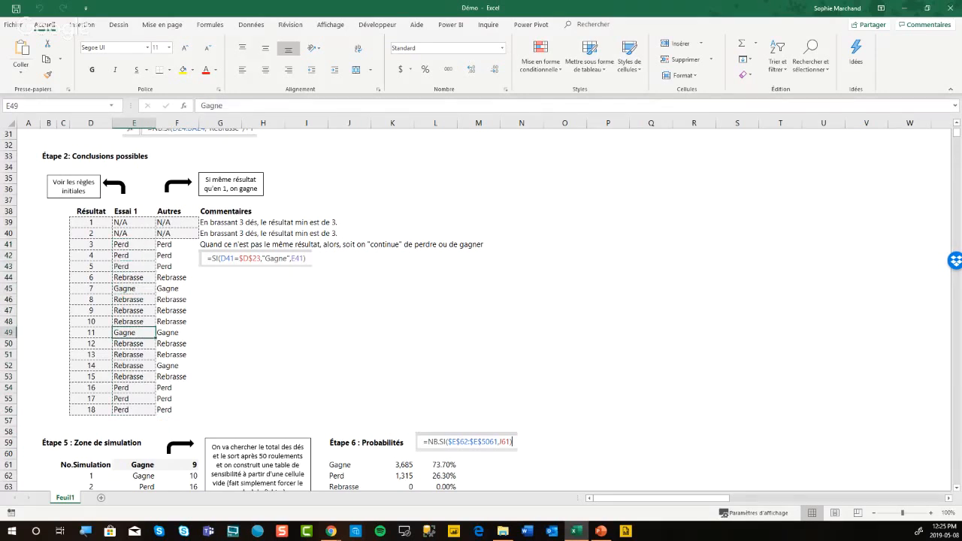
Step: Recheck the Essai 1 outcomes for results 6 to 8, and highlight the whole outcome range E39:E56
click(129, 277)
key(Down)
key(Down)
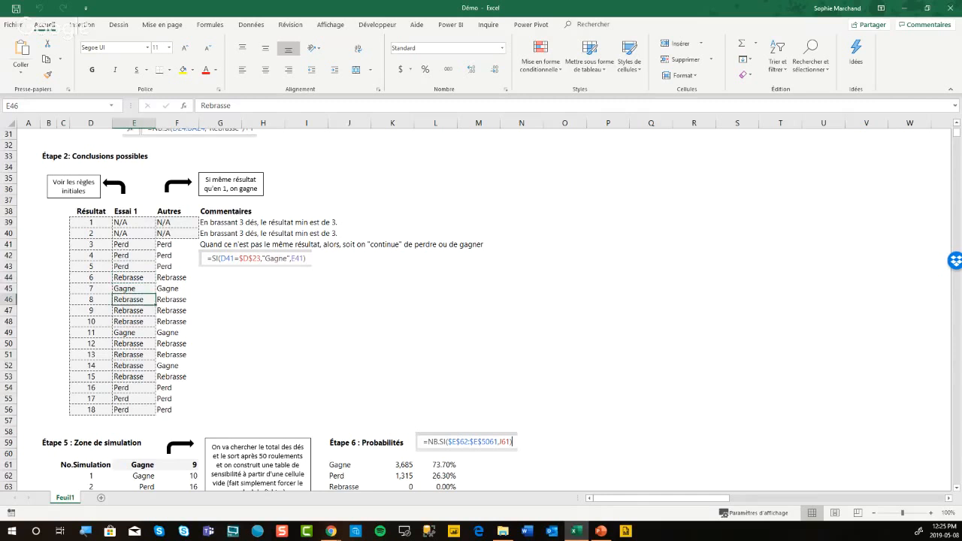
drag(124, 226, 129, 412)
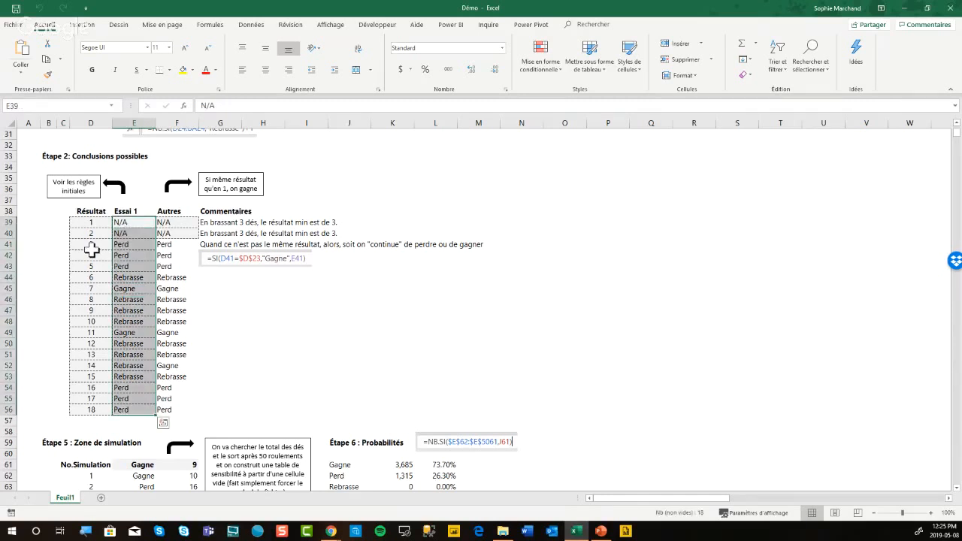
click(130, 222)
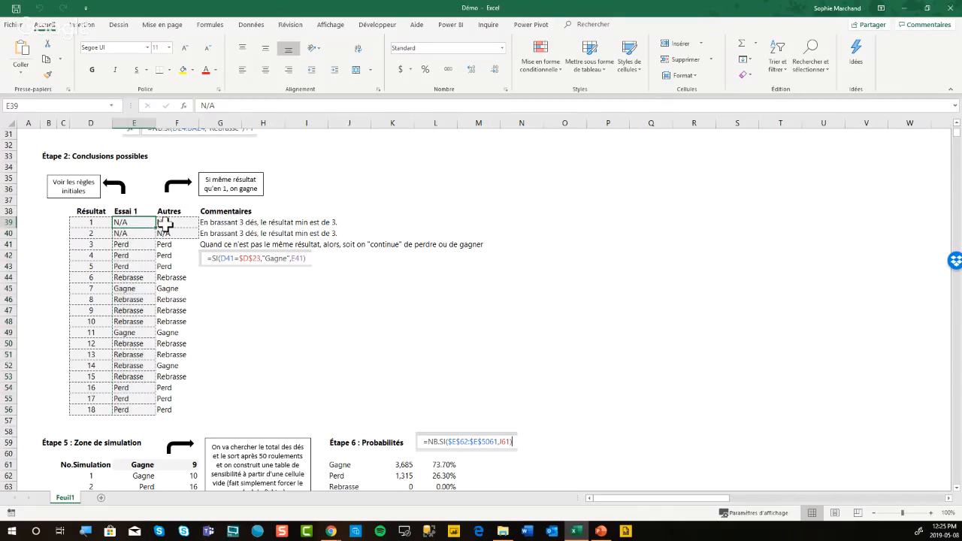
Step: Inspect the SI formula in F41 of the Autres column and the result value in D41 that it tests
scroll(155, 229, up, 2)
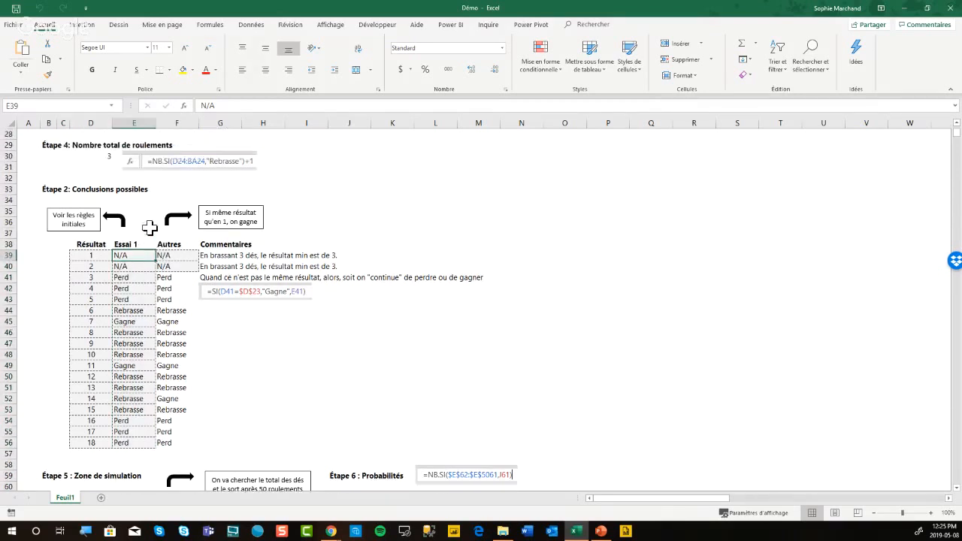
click(171, 311)
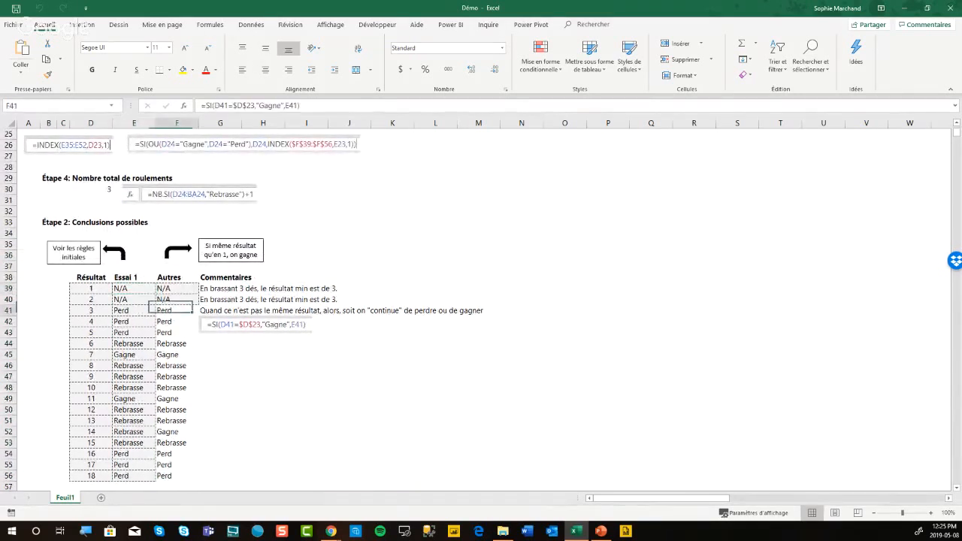
scroll(258, 314, down, 1)
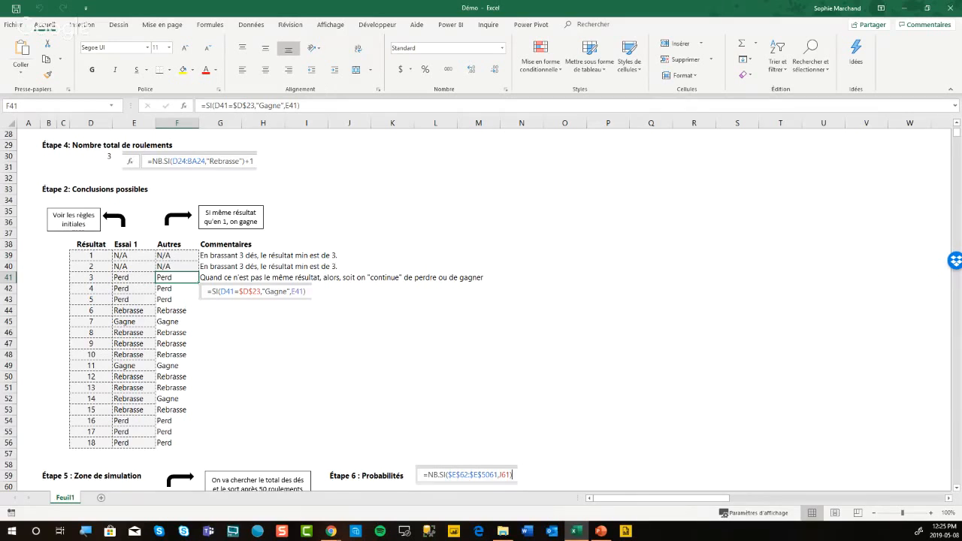
click(91, 278)
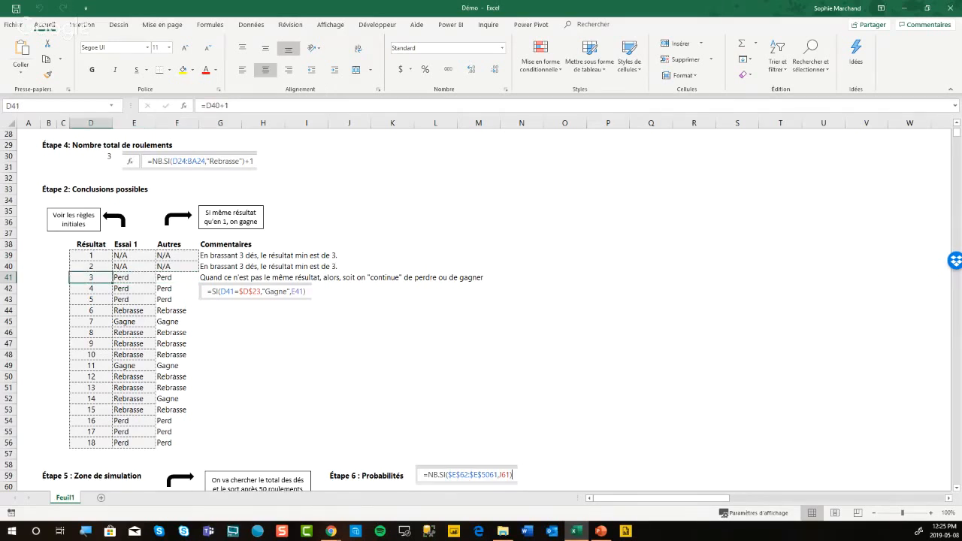
click(177, 278)
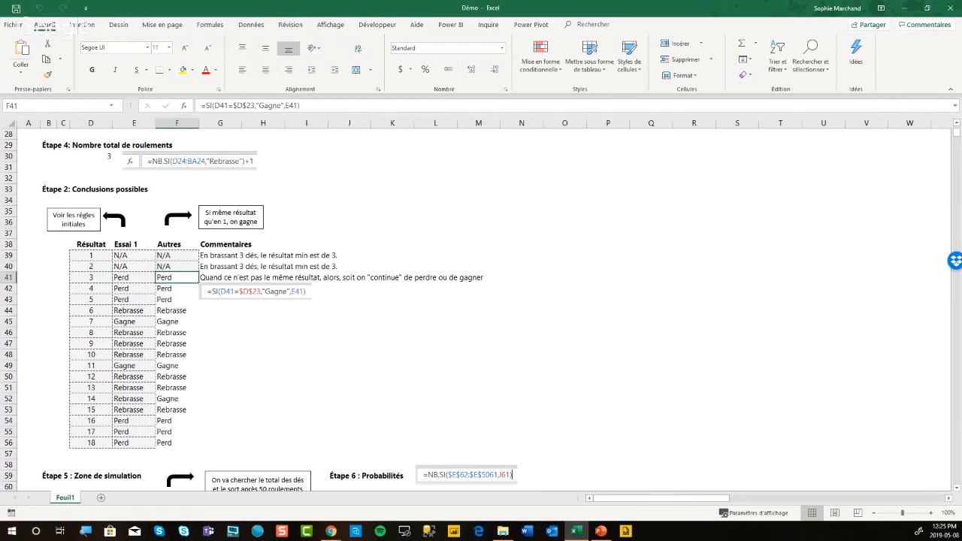
Step: Check the Essai 1 total in D23 against its reference in the F41 formula of the Autres column
scroll(457, 247, up, 2)
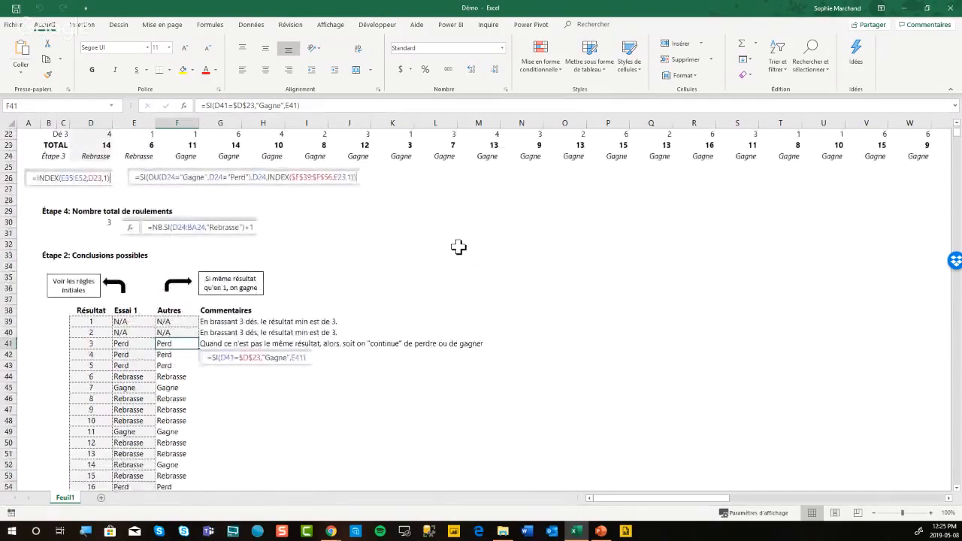
scroll(436, 240, up, 1)
click(106, 177)
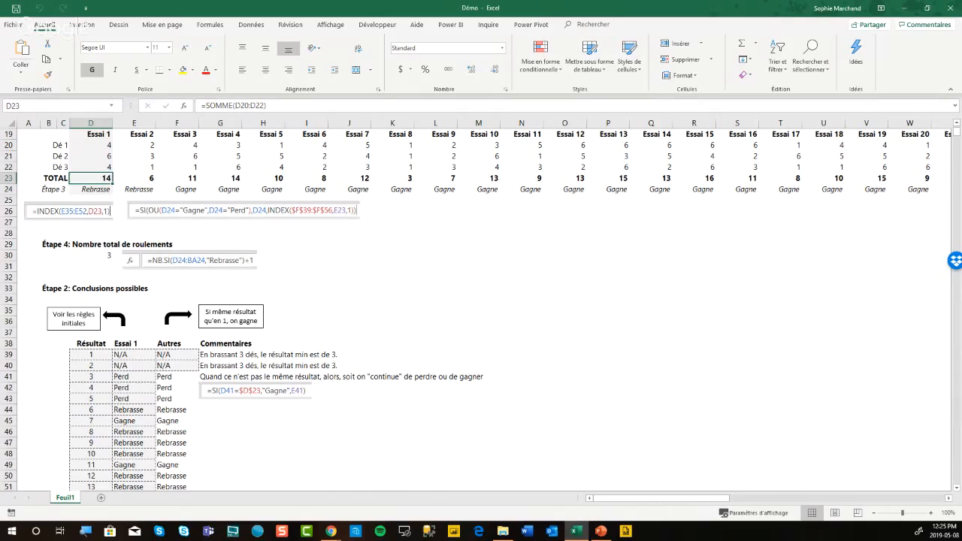
click(177, 377)
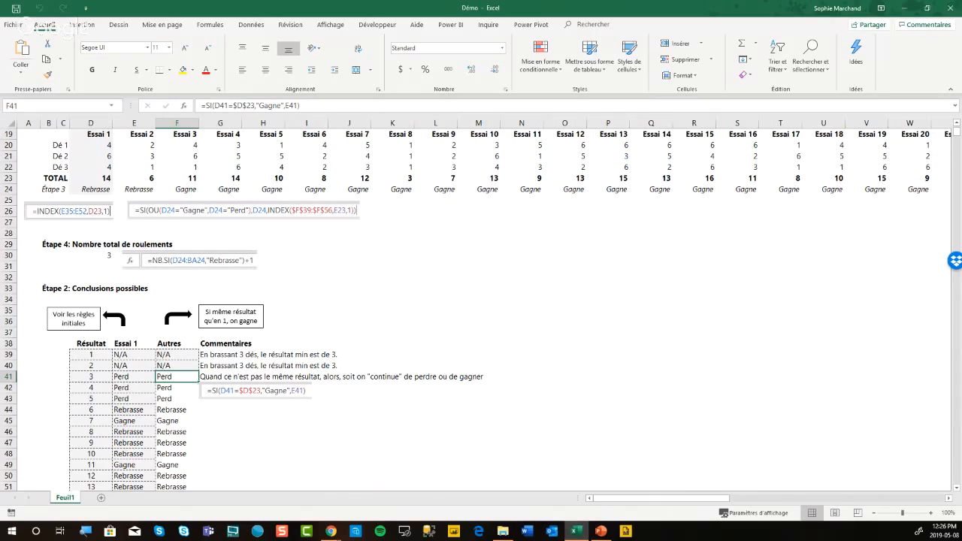
Step: Review the complete conclusions table D39:F56, its Essai 1 and Autres headings, and the Étape 2 title
scroll(91, 256, down, 3)
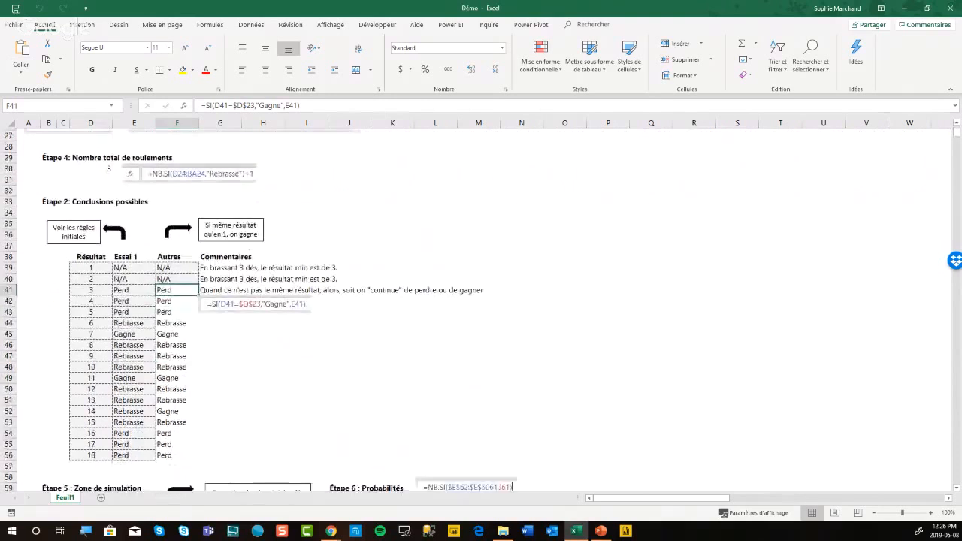
click(97, 256)
drag(103, 256, 181, 443)
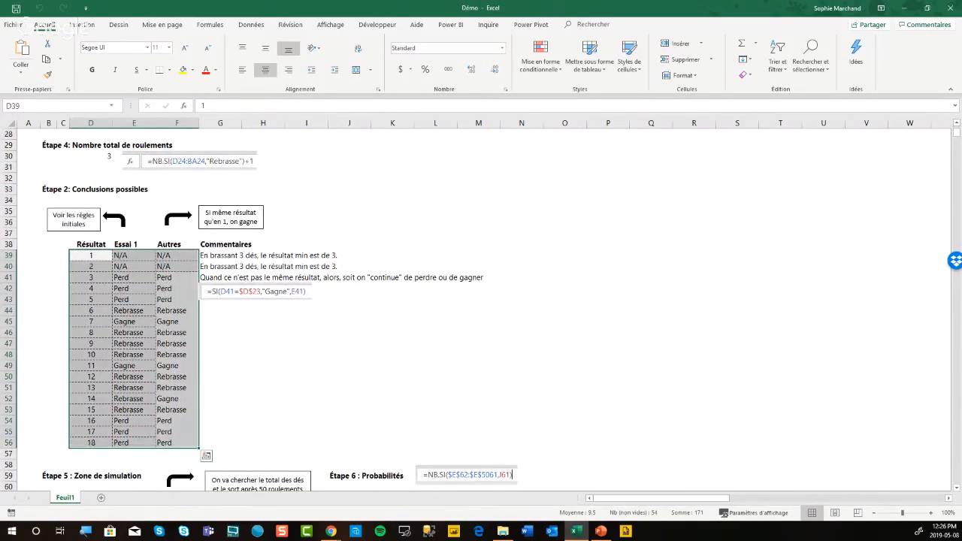
click(140, 246)
click(168, 246)
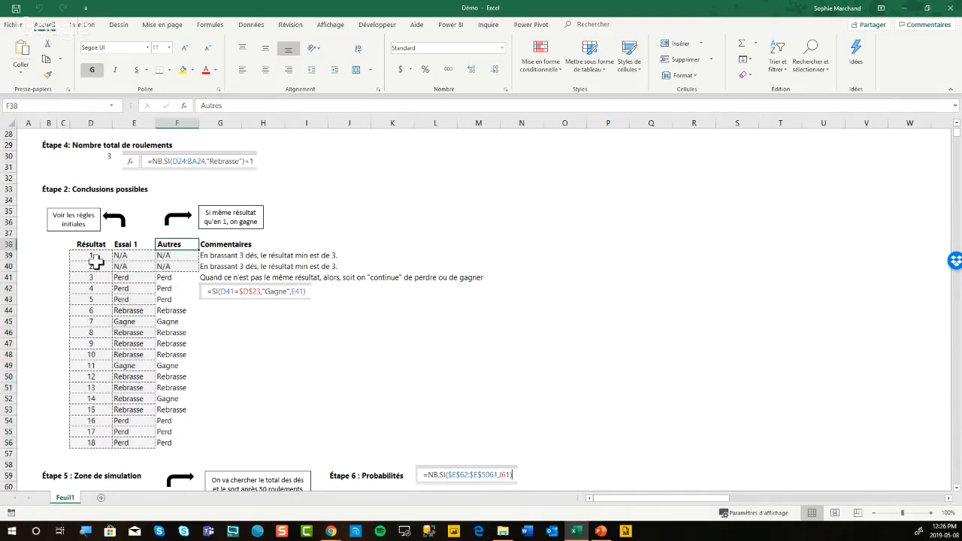
click(44, 189)
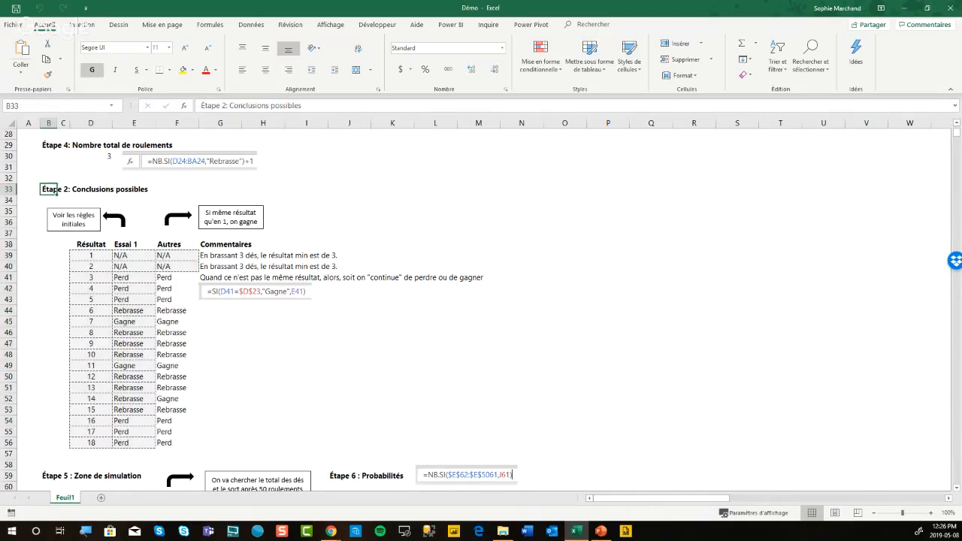
Step: Inspect the references of the Étape 3 INDEX formula in D24, which determines the Essai 1 outcome
scroll(259, 308, up, 6)
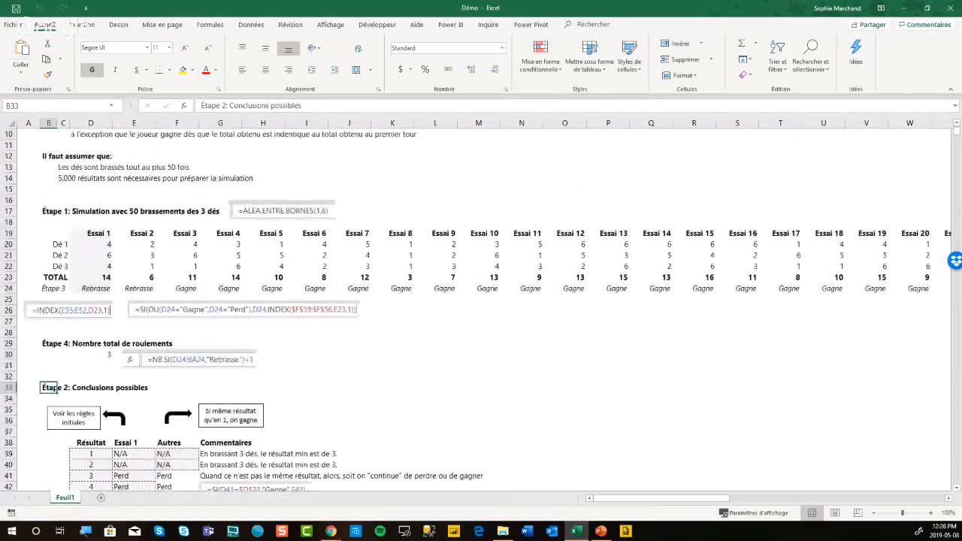
click(94, 289)
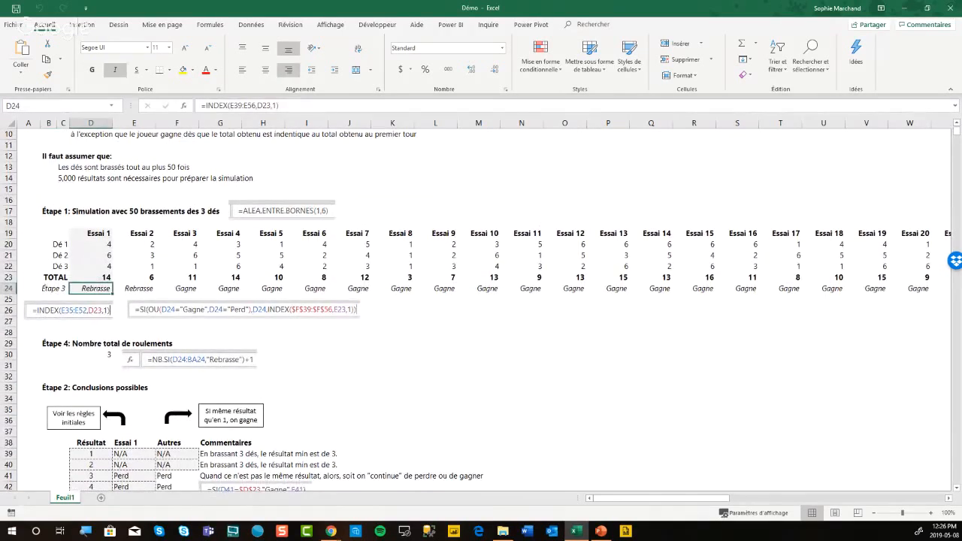
scroll(482, 308, down, 1)
key(F2)
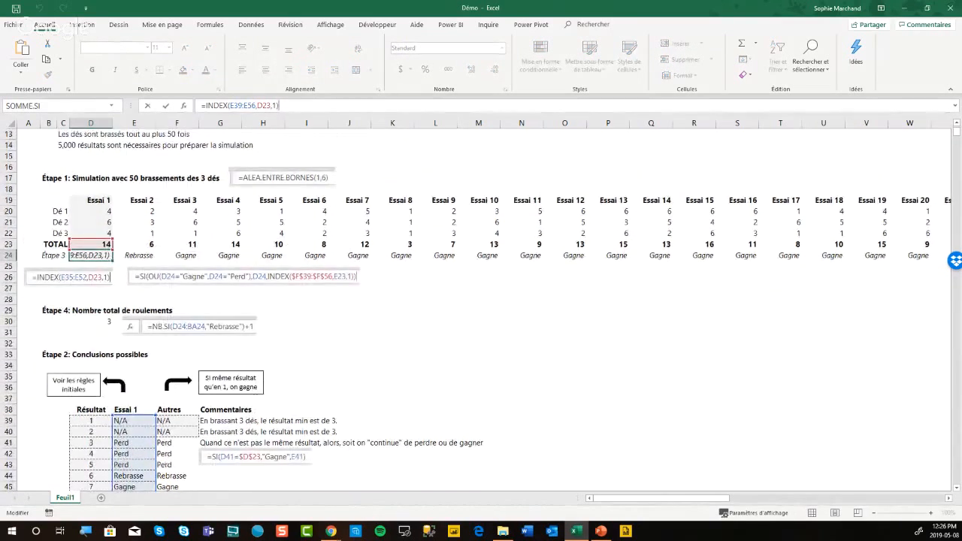
key(Escape)
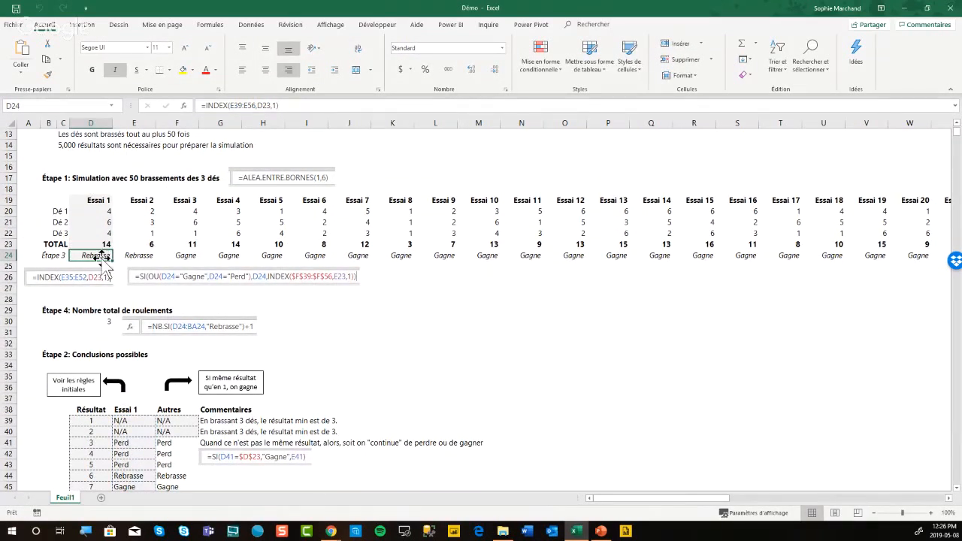
Step: Highlight the Essai 1 block D19:D24, and trace the D24 INDEX formula's lookup range through the conclusions table
drag(98, 202, 100, 254)
click(393, 310)
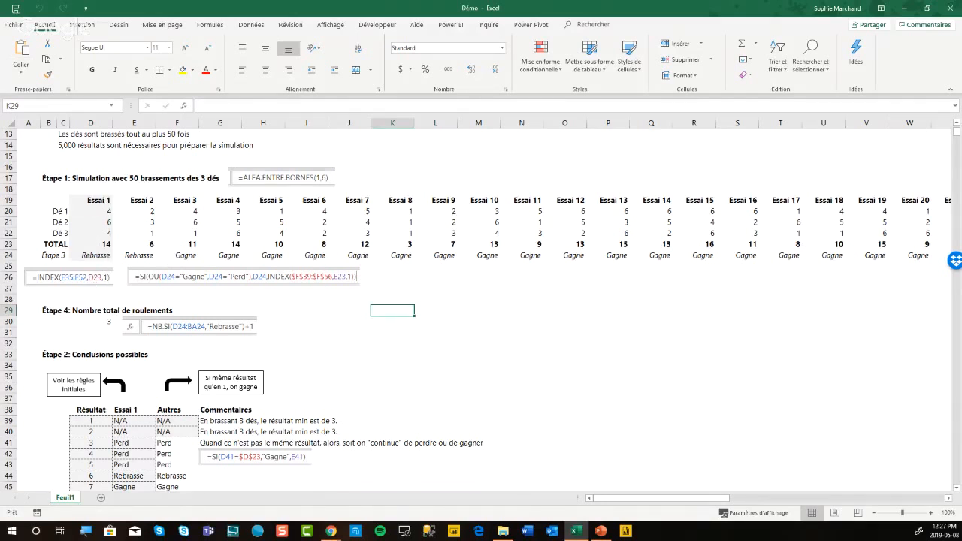
click(97, 255)
key(F2)
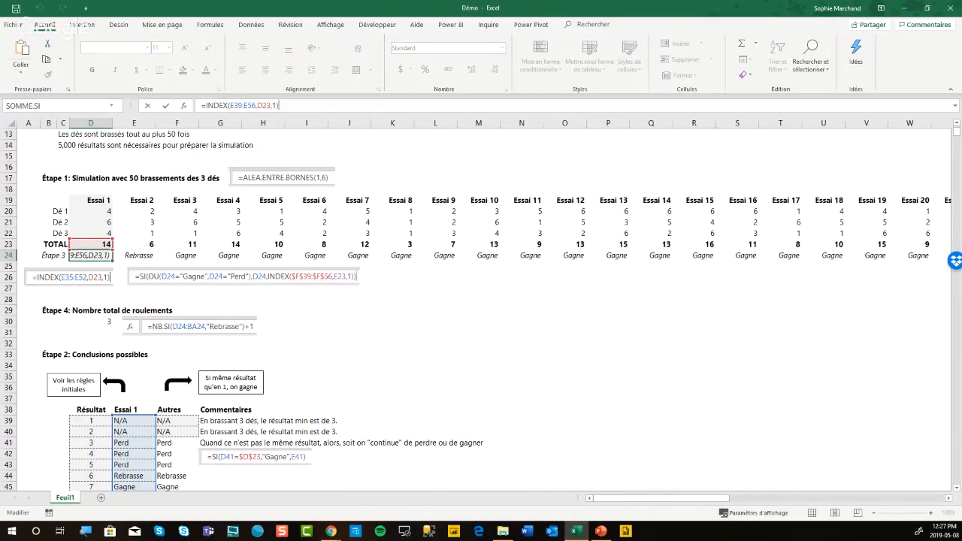
scroll(482, 301, down, 2)
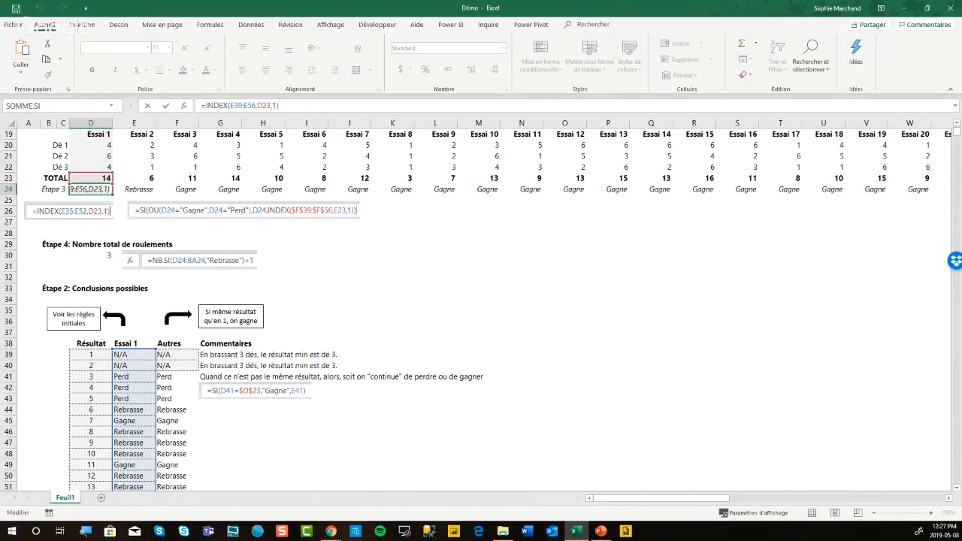
scroll(476, 312, down, 1)
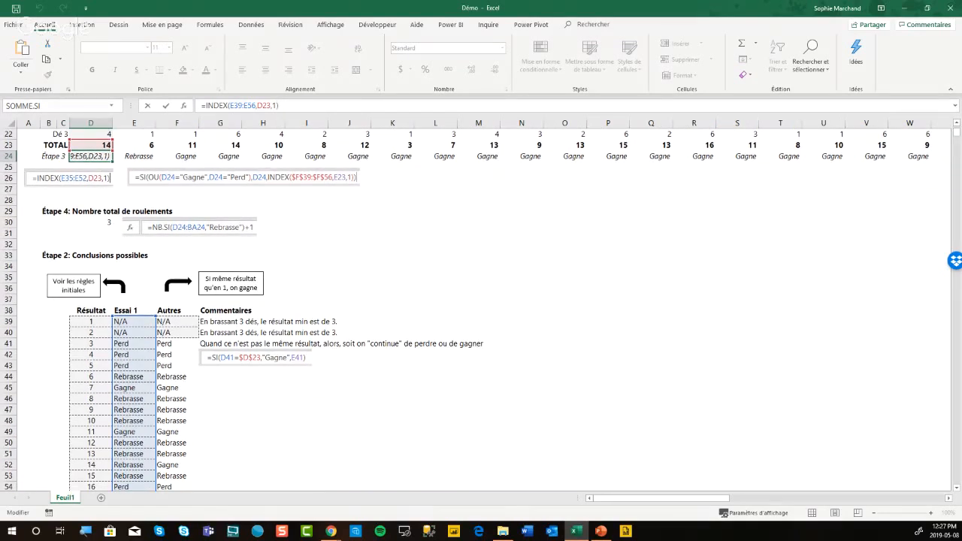
scroll(476, 311, up, 2)
key(Escape)
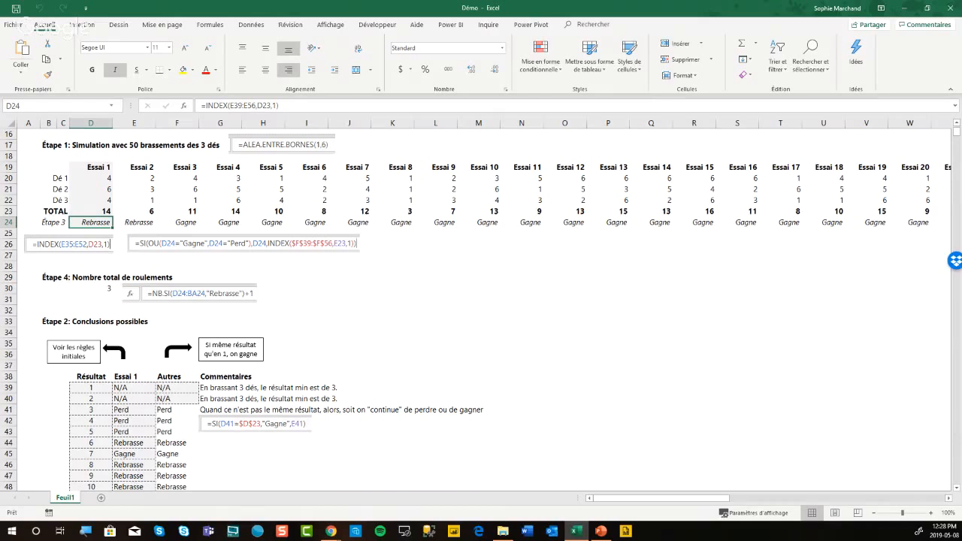
Step: Inspect the Essai 2 rolls and trace the references of the SI(OU) outcome formula in E24
click(144, 178)
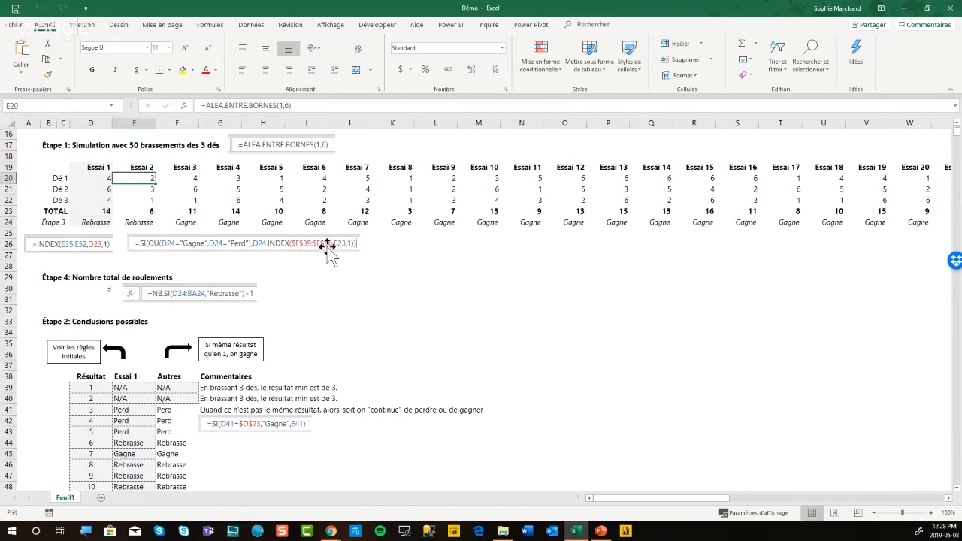
click(139, 220)
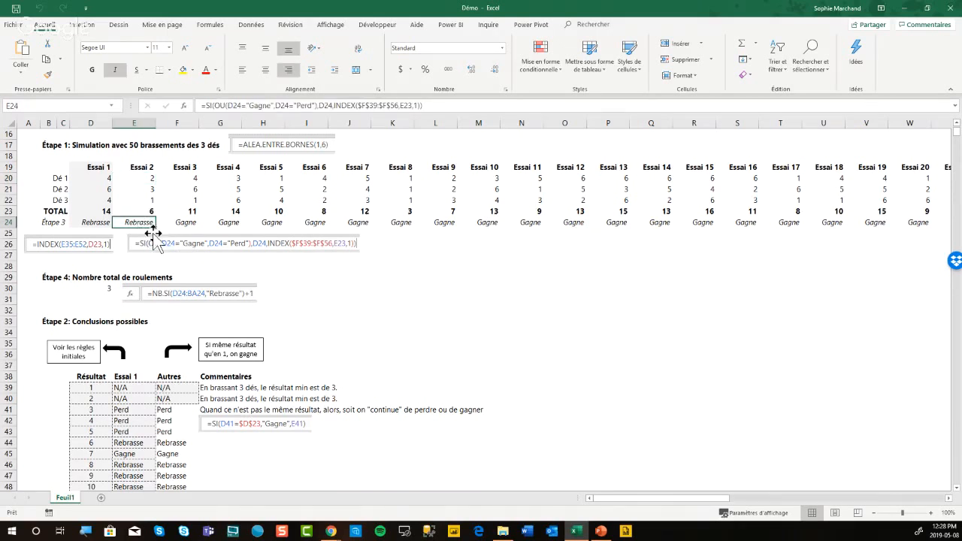
key(F2)
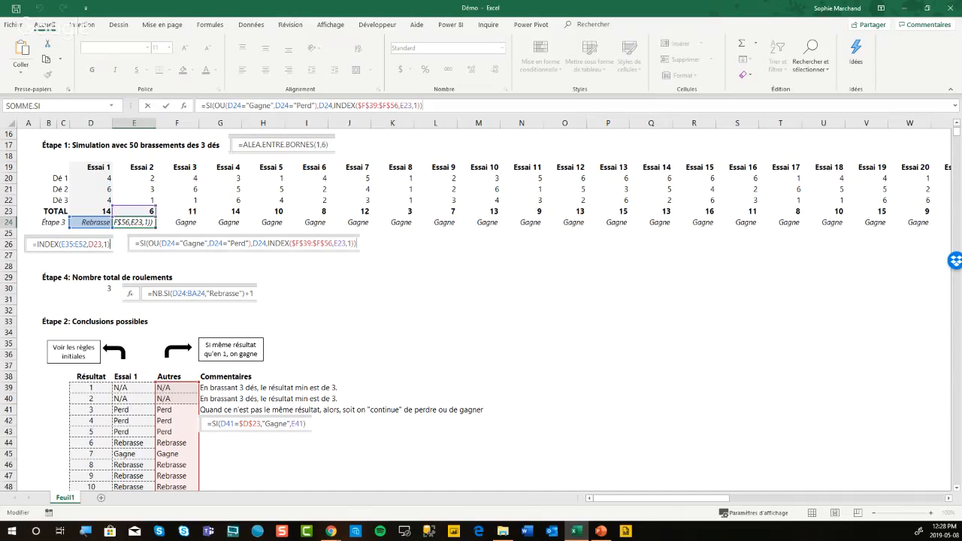
key(ctrl+Return)
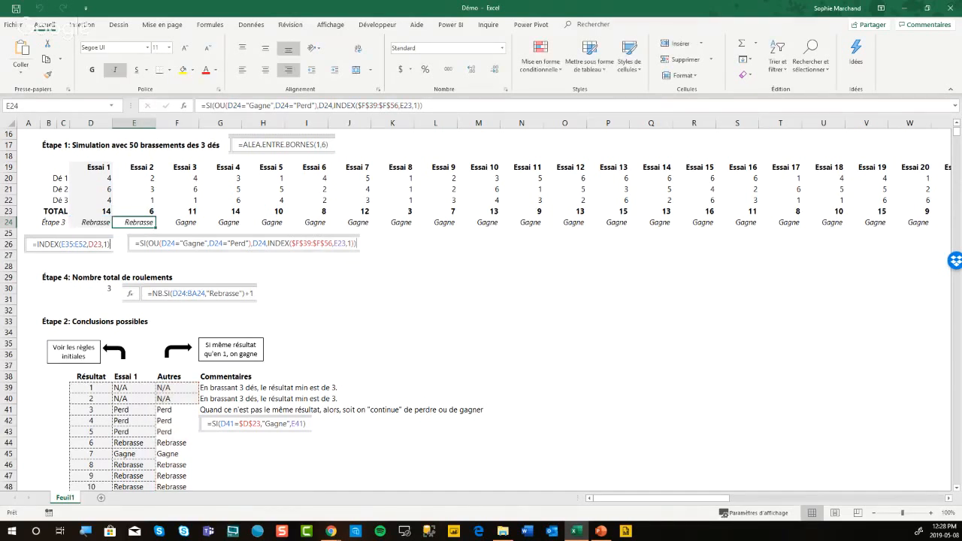
Step: Check the Essai 3 outcome formula in F24 against the conclusions table
click(188, 219)
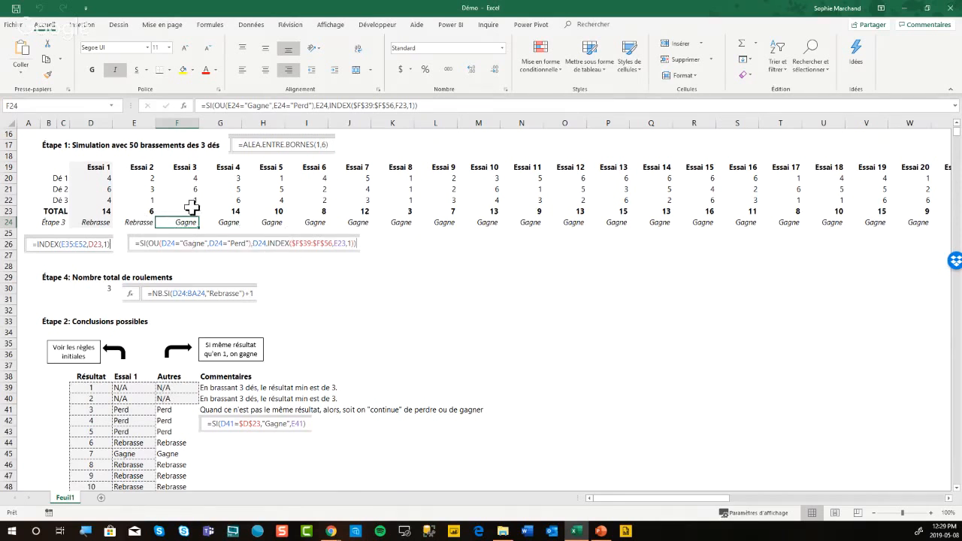
scroll(476, 309, down, 1)
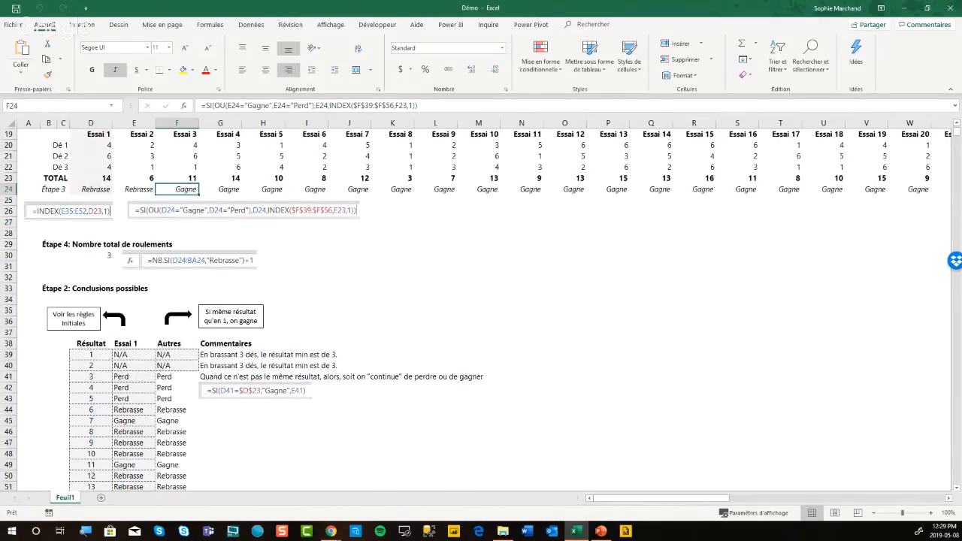
scroll(476, 311, up, 1)
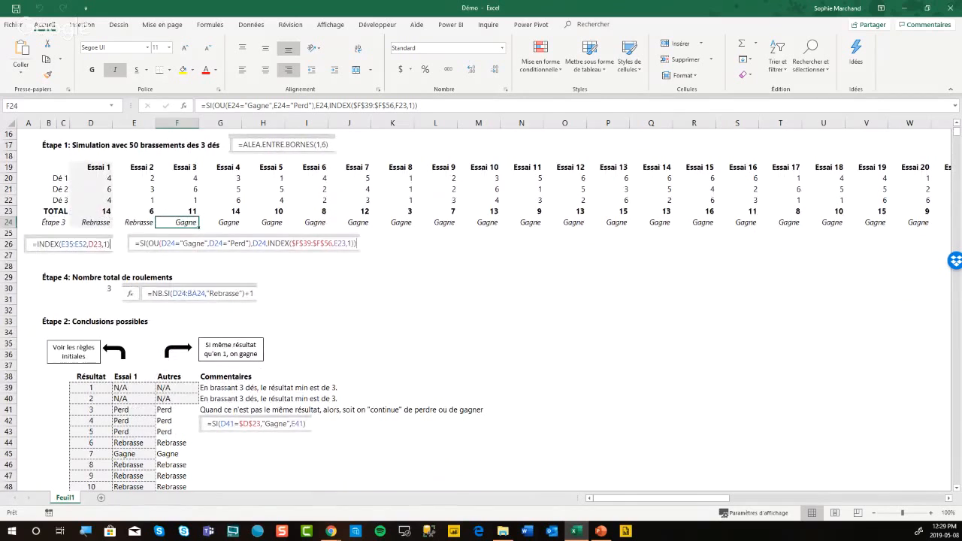
Step: Trace the Étape 4 NB.SI formula in D30 and check the Rebrasse outcomes it counts in D24 and E24
scroll(238, 233, up, 1)
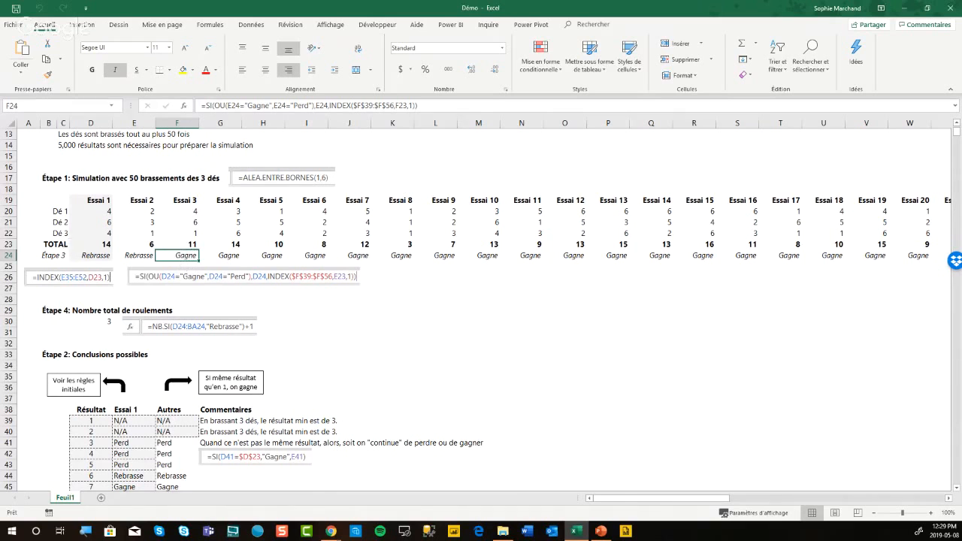
click(91, 322)
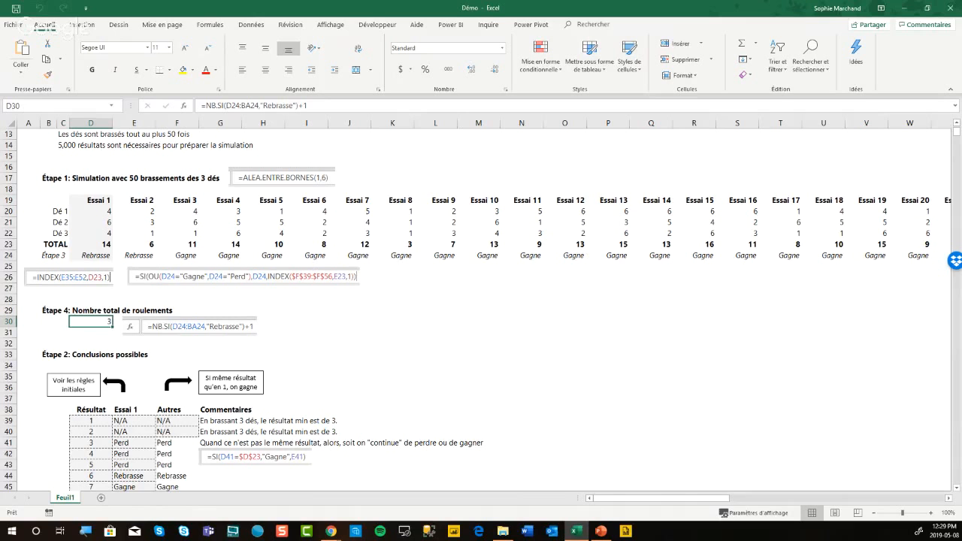
key(F2)
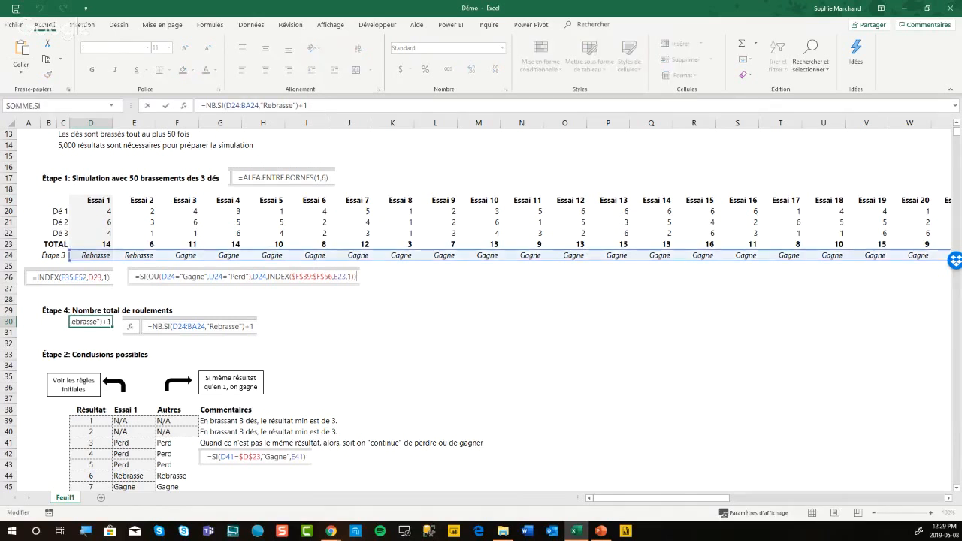
key(Escape)
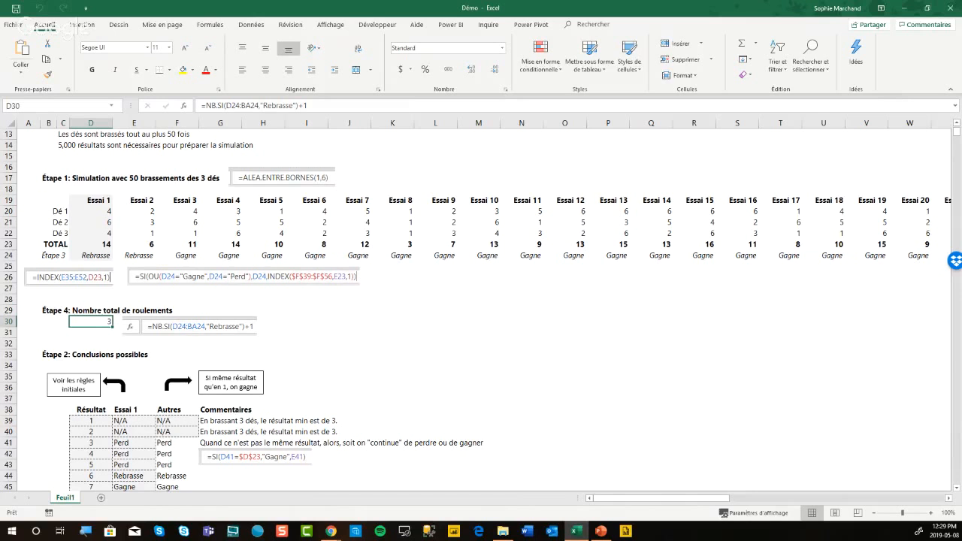
key(F2)
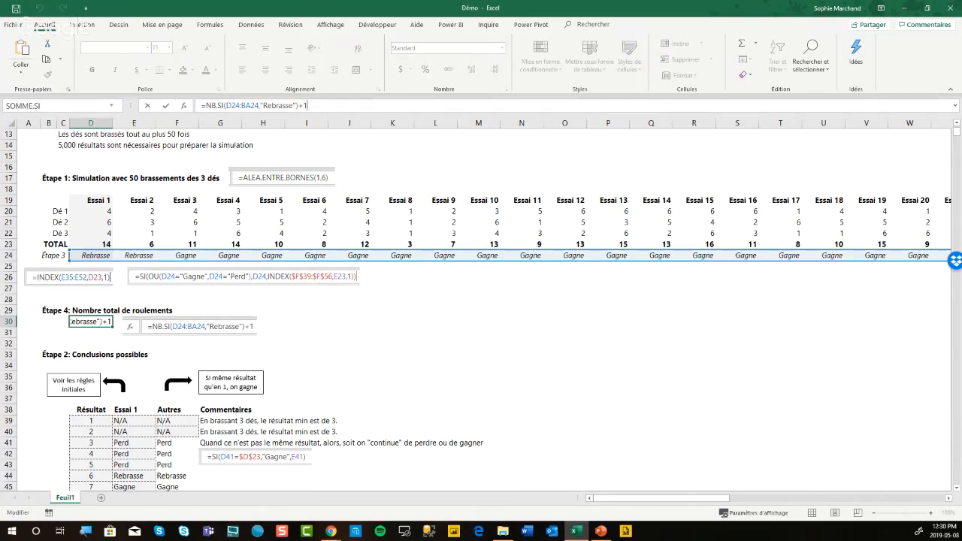
click(104, 256)
click(131, 255)
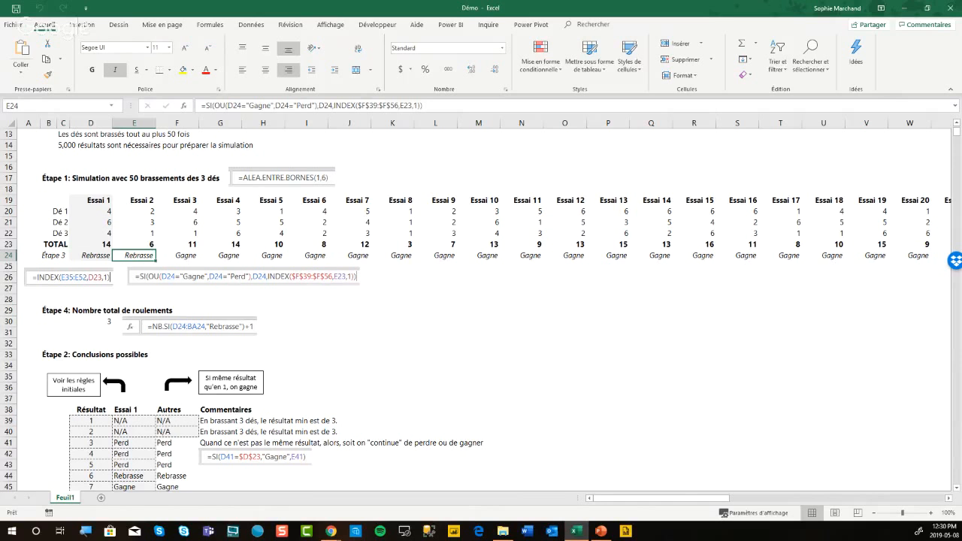
Step: Review the Étape 5 simulation zone, selecting the simulation numbers from D62 through the end of the list and returning to the No.Simulation heading
scroll(481, 308, down, 6)
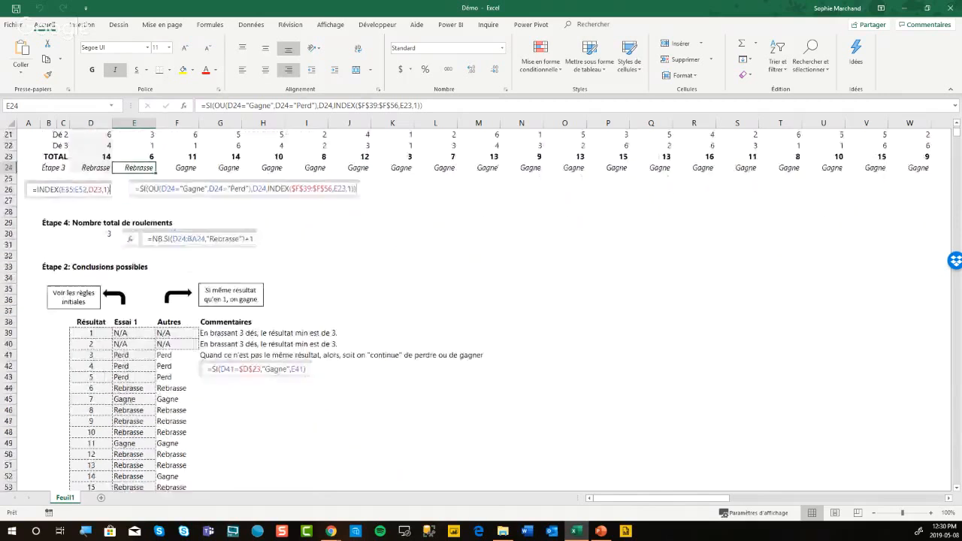
scroll(481, 308, down, 8)
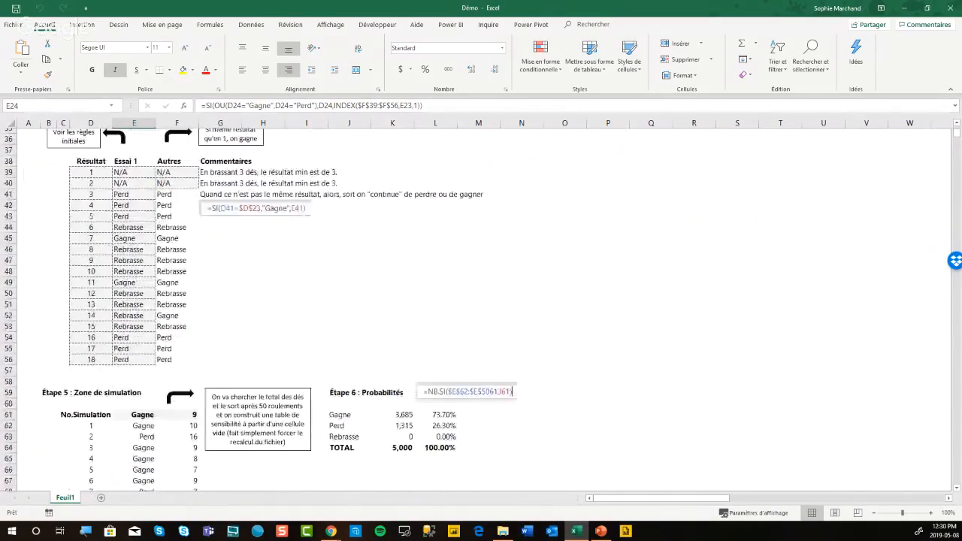
scroll(481, 308, down, 1)
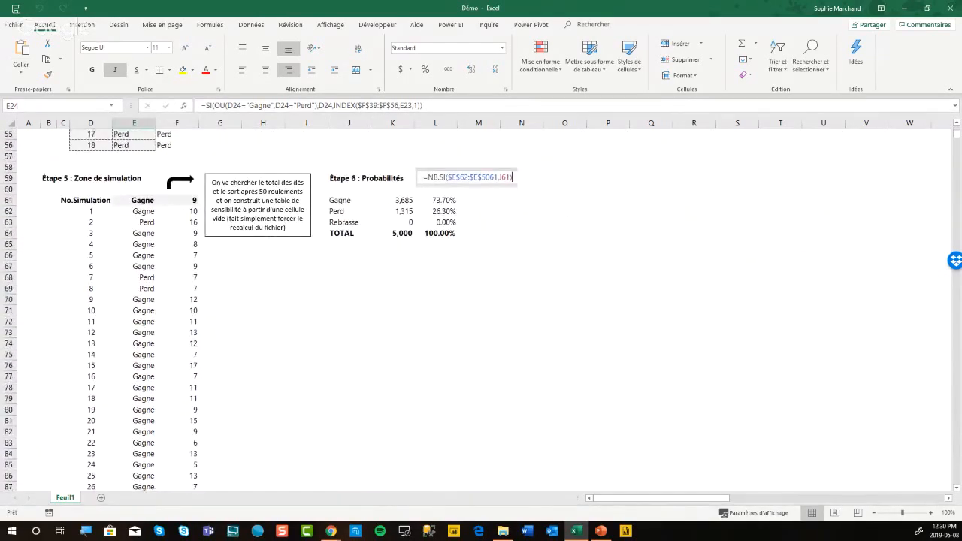
click(93, 212)
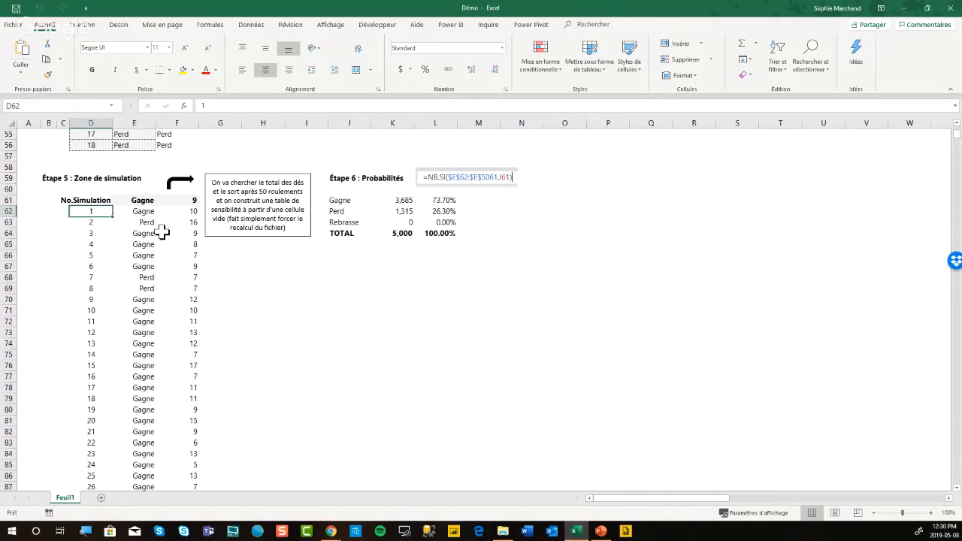
key(ctrl+shift+Down)
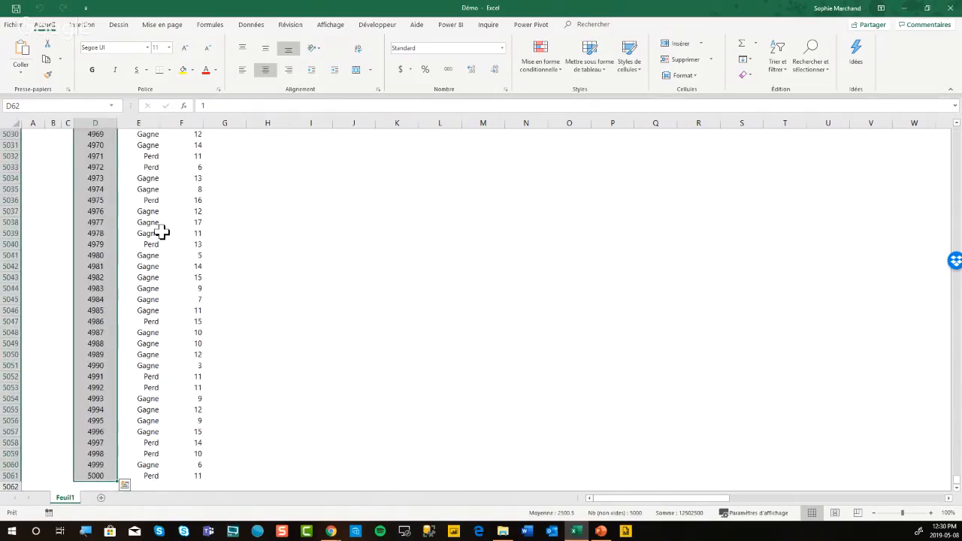
key(ctrl+shift+Up)
key(Up)
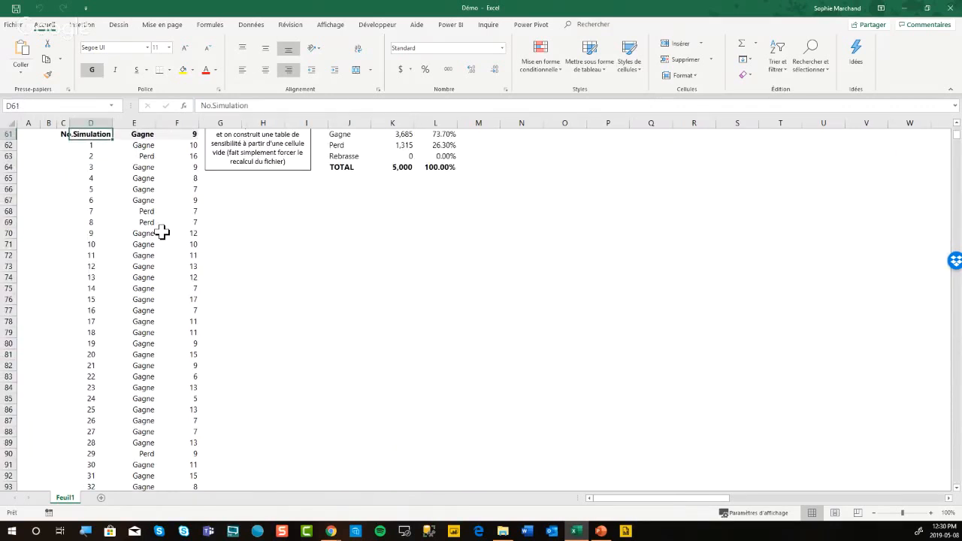
Step: Check the source references of the simulation zone's header cells E61 and F61
scroll(162, 233, up, 4)
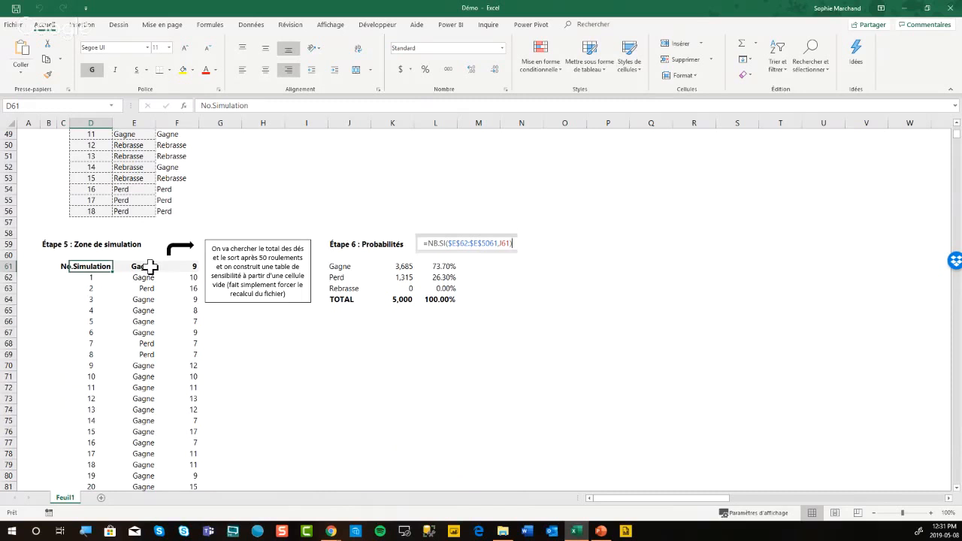
click(151, 266)
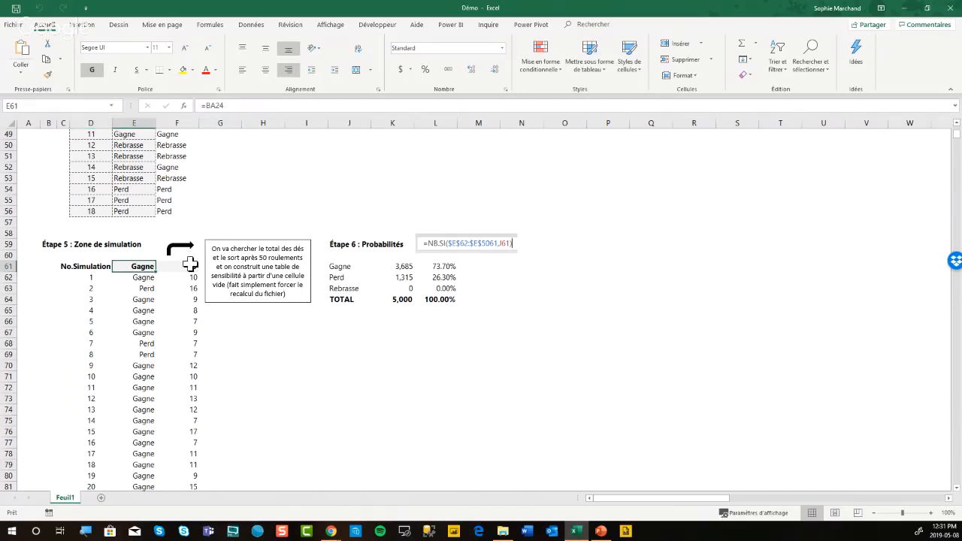
click(190, 266)
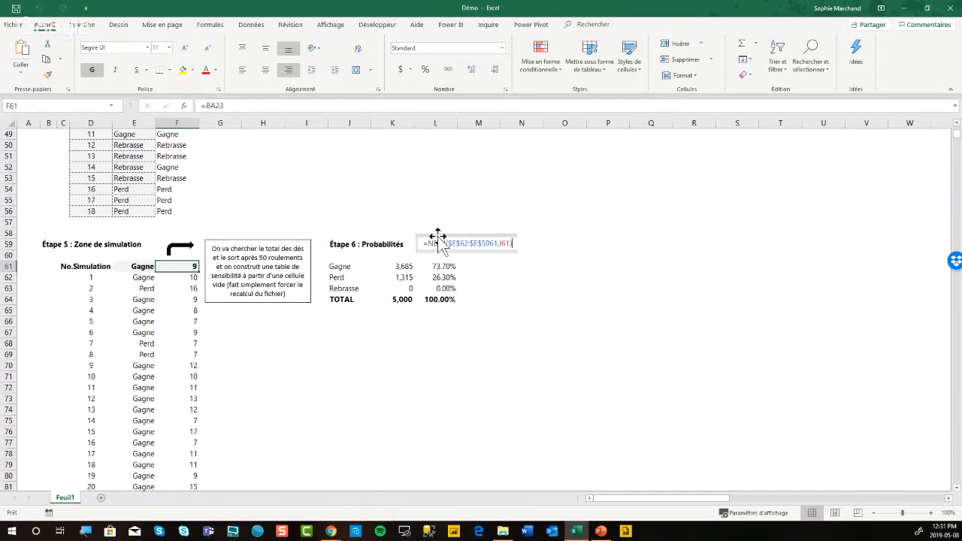
Step: Follow the TOTAL row to Essai 50 and inspect the total formula in BA23 and the outcome formula in BA24
scroll(439, 237, up, 14)
click(565, 311)
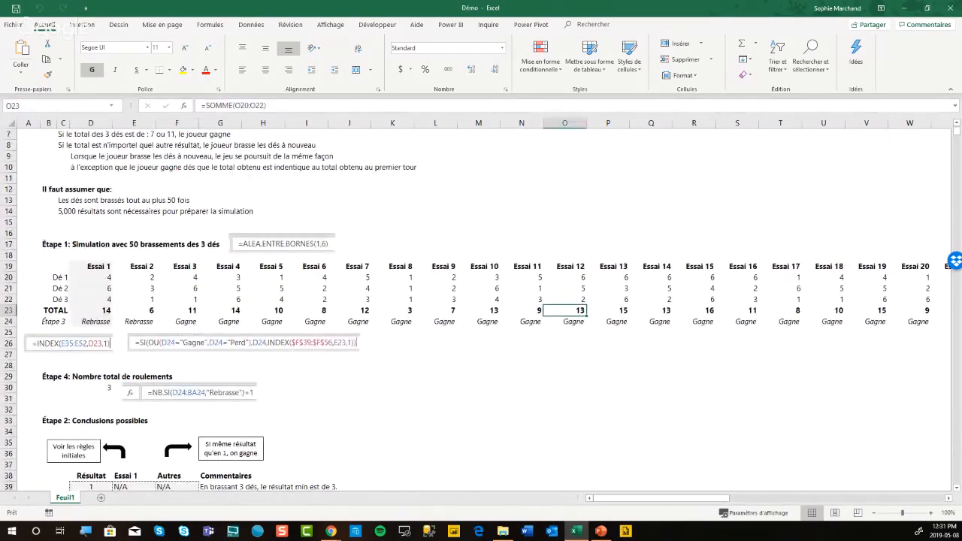
key(ctrl+shift+Right)
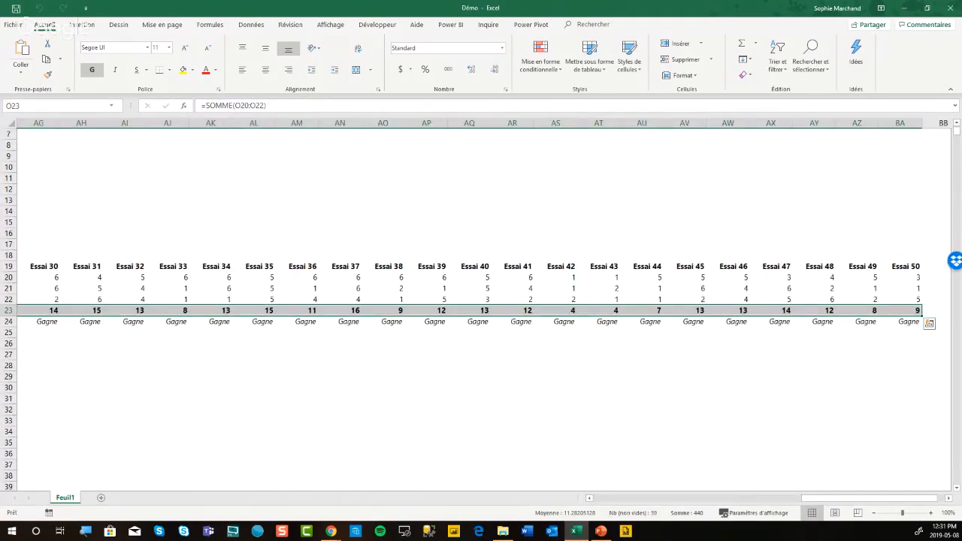
click(901, 333)
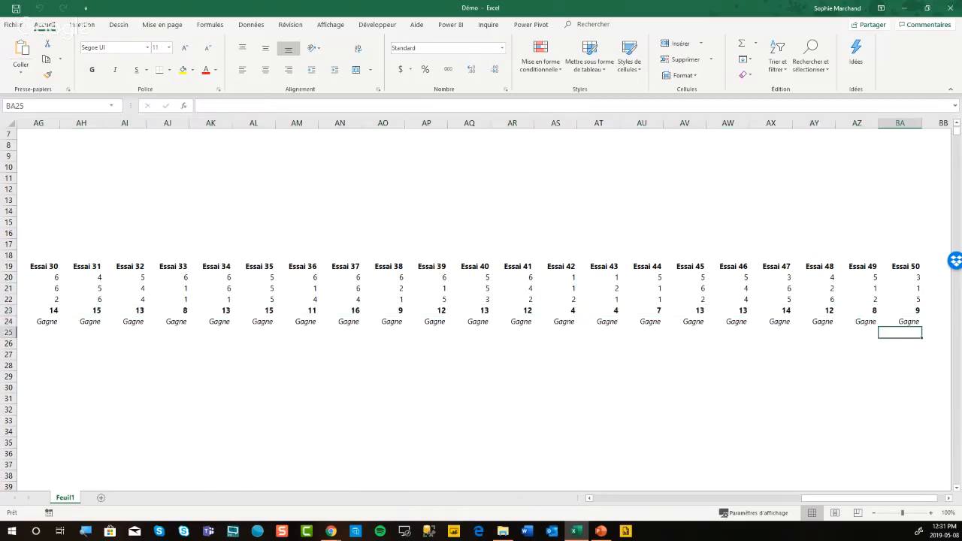
key(Up)
key(Up)
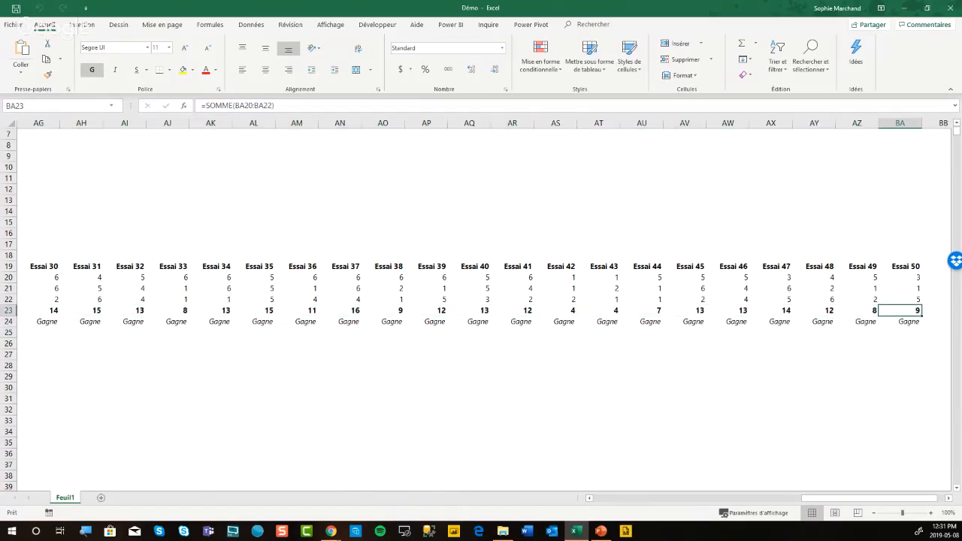
key(Down)
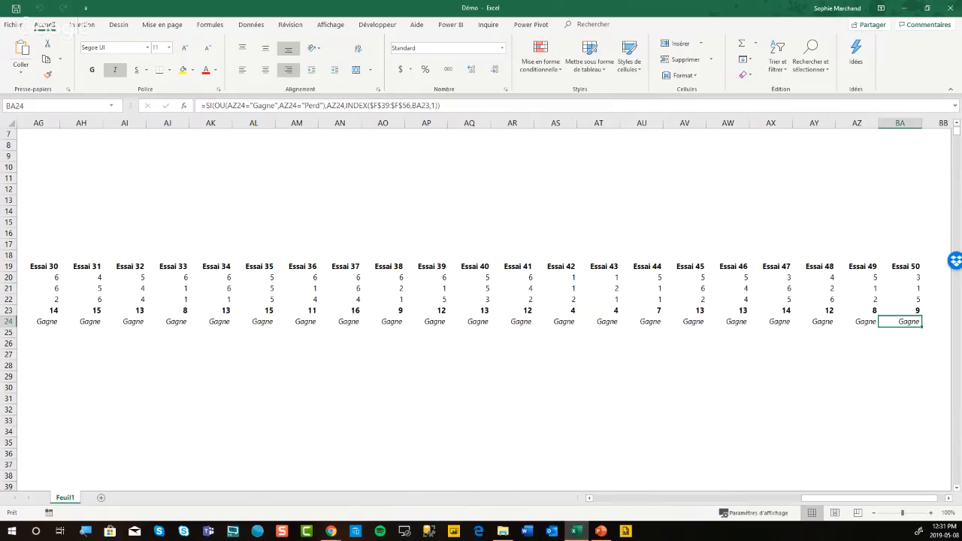
Step: Return to the Étape 5 zone and compare the E61 and F61 references with the Essai 50 outcome and total
drag(864, 499, 651, 498)
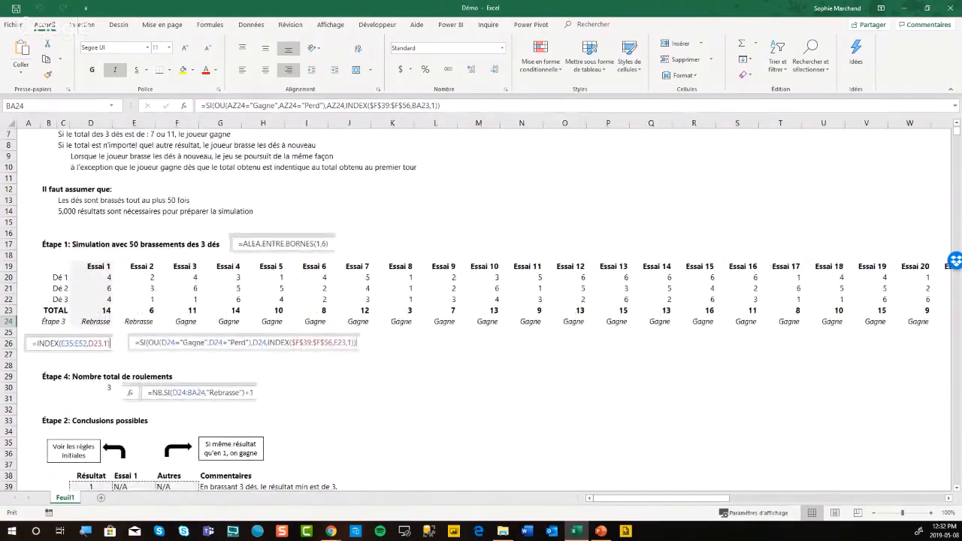
scroll(481, 309, down, 14)
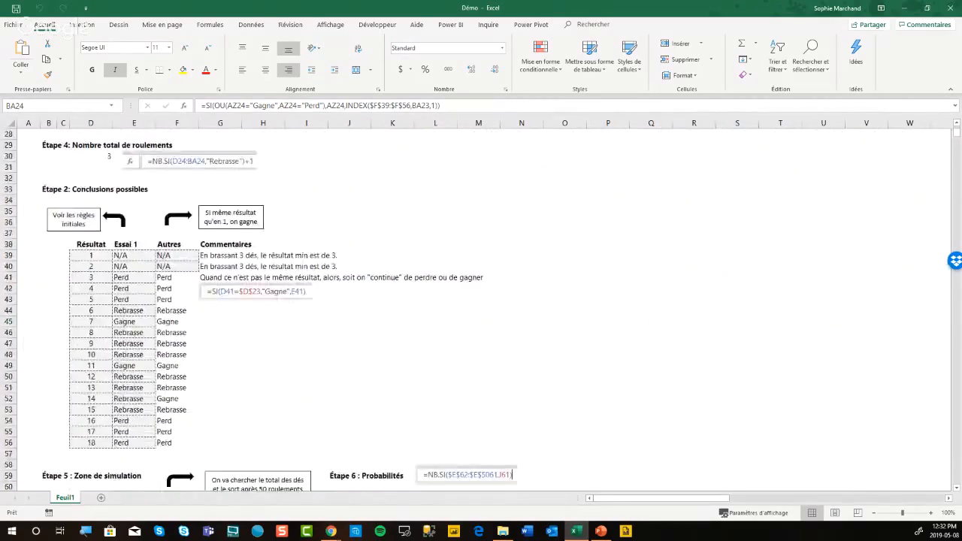
click(143, 266)
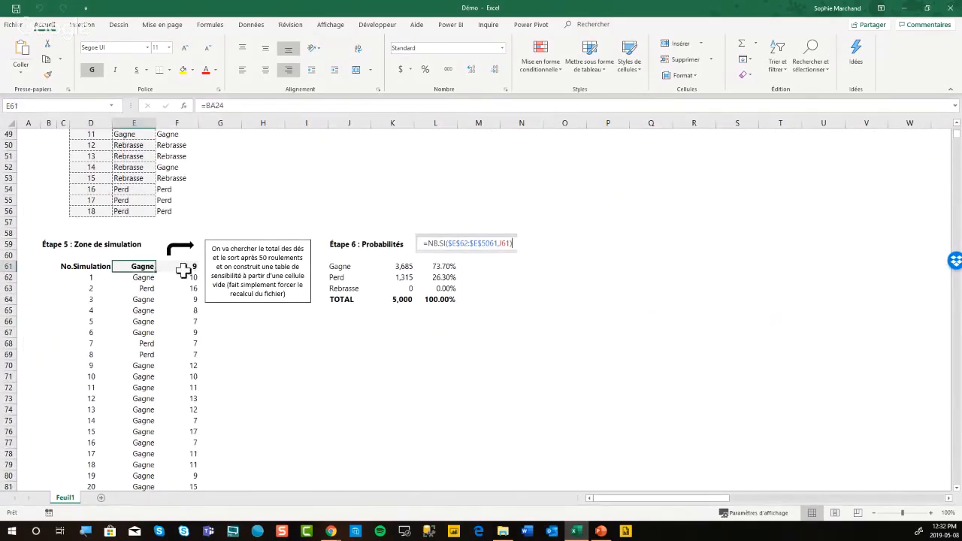
click(189, 267)
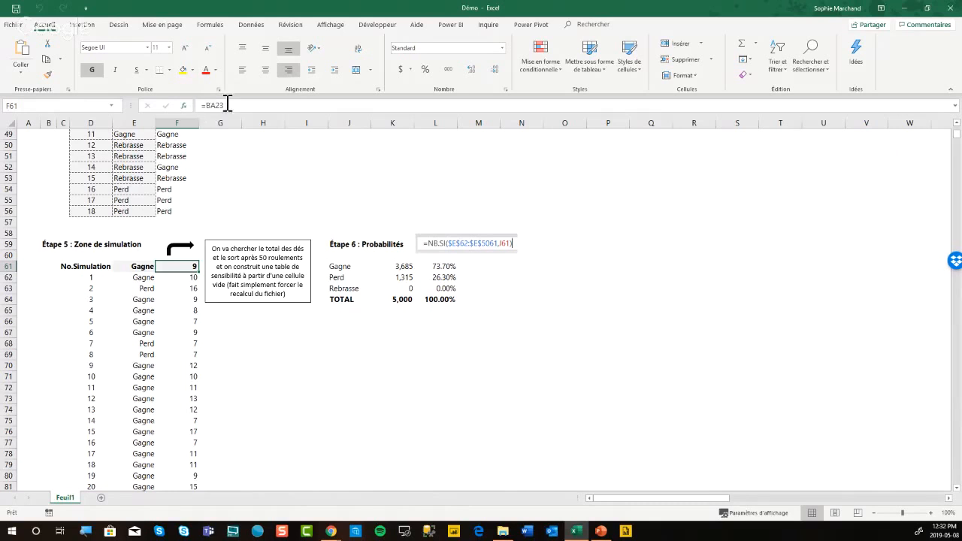
click(143, 267)
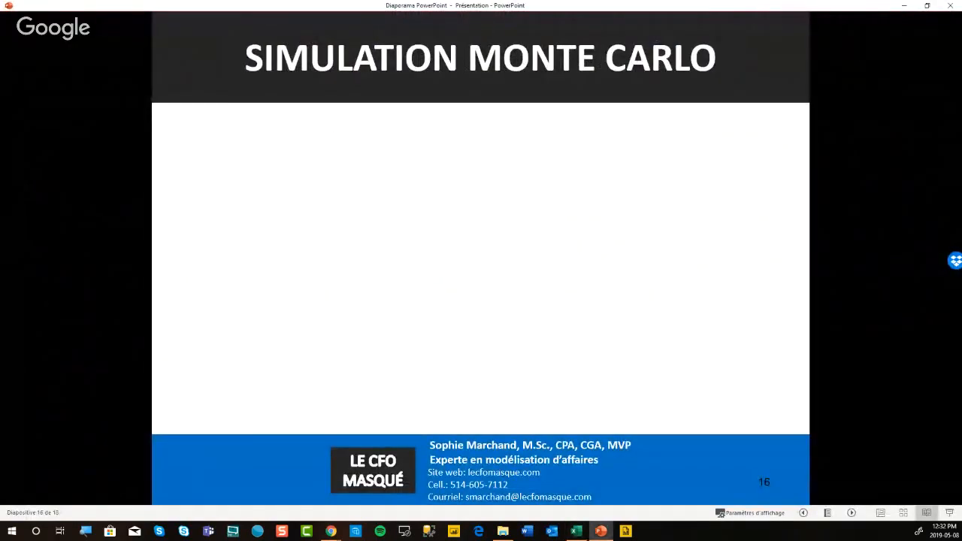
Step: Go back through the PowerPoint slideshow to the Analyse de sensibilité table slide, view it, and switch back to the Excel workbook
key(Left)
key(Left)
key(Left)
key(Left)
key(Left)
key(Left)
key(Left)
key(Left)
key(Left)
key(Left)
key(Left)
key(Left)
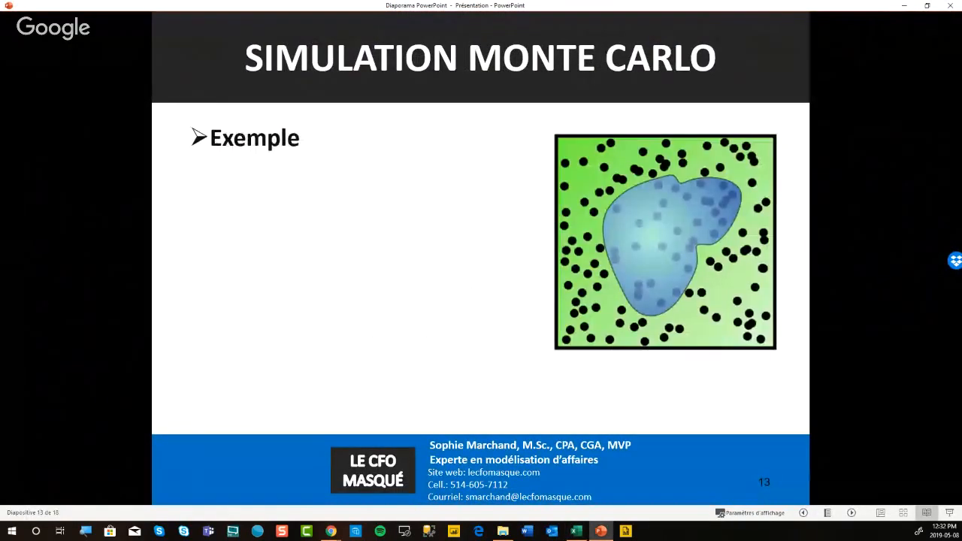
key(Left)
key(Left)
key(Left)
key(Left)
key(Left)
key(Left)
key(Left)
key(Left)
key(Left)
key(Left)
key(Left)
key(Left)
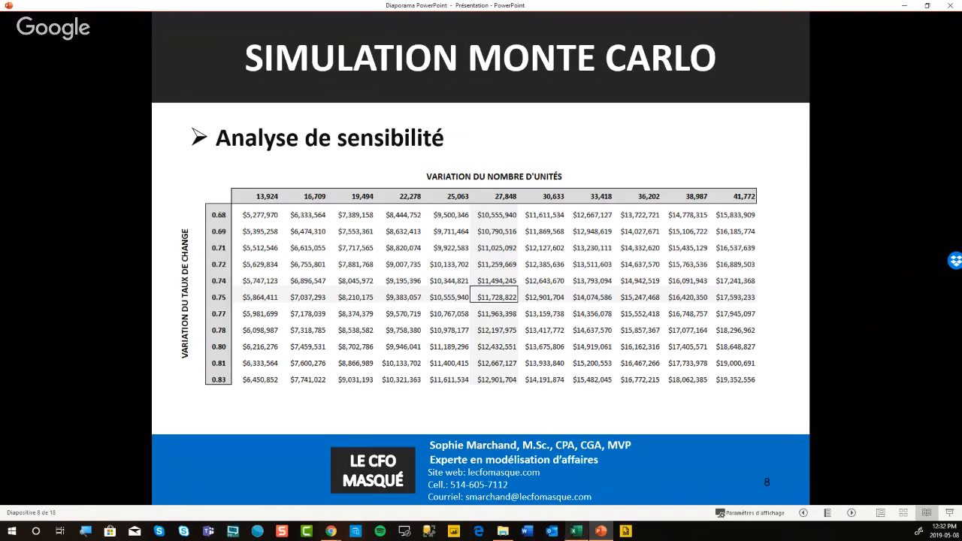
click(576, 531)
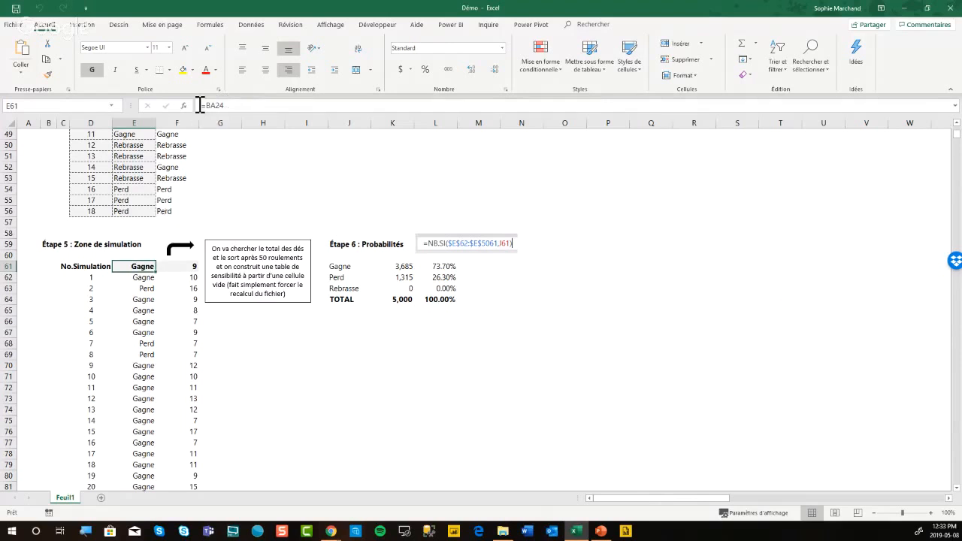
Step: Recheck the references in header cells F61 and E61 and inspect the data table formula in E62
click(187, 269)
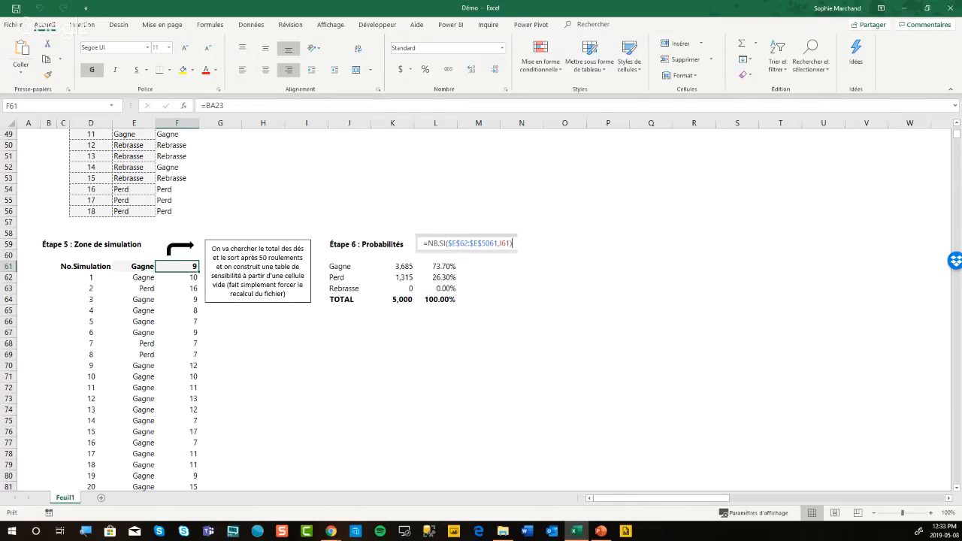
click(143, 266)
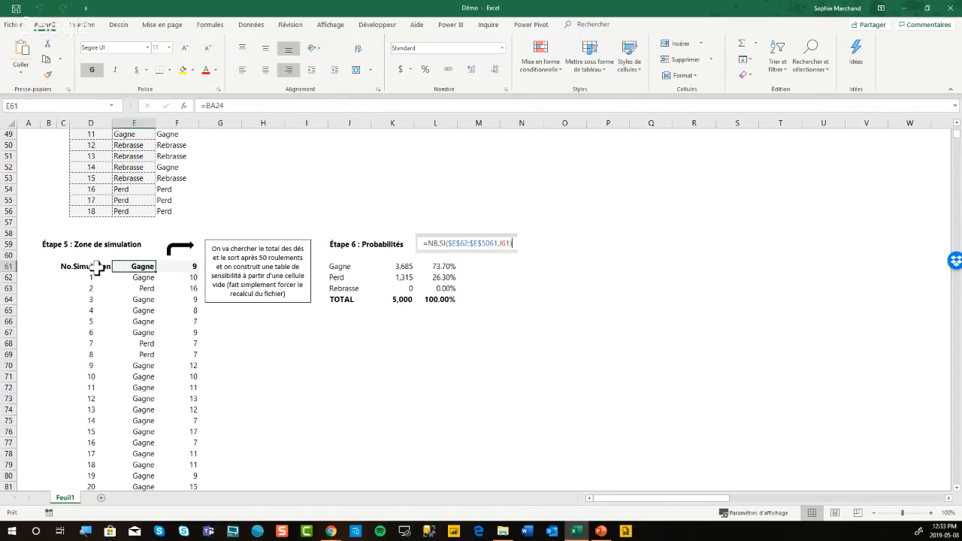
key(Down)
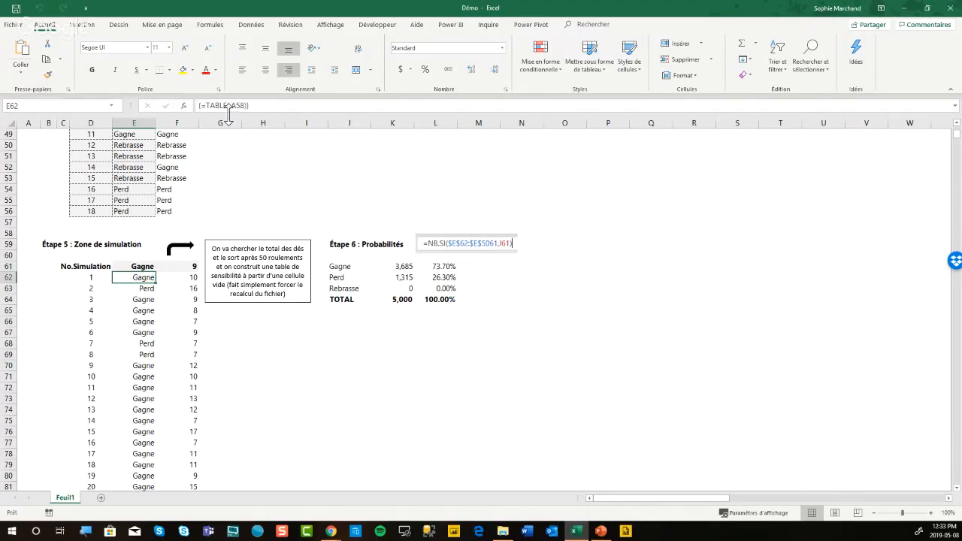
Step: Select the simulation table D61:F5061, open the Table de données dialog to view its input-cell fields, and close it without applying
click(78, 267)
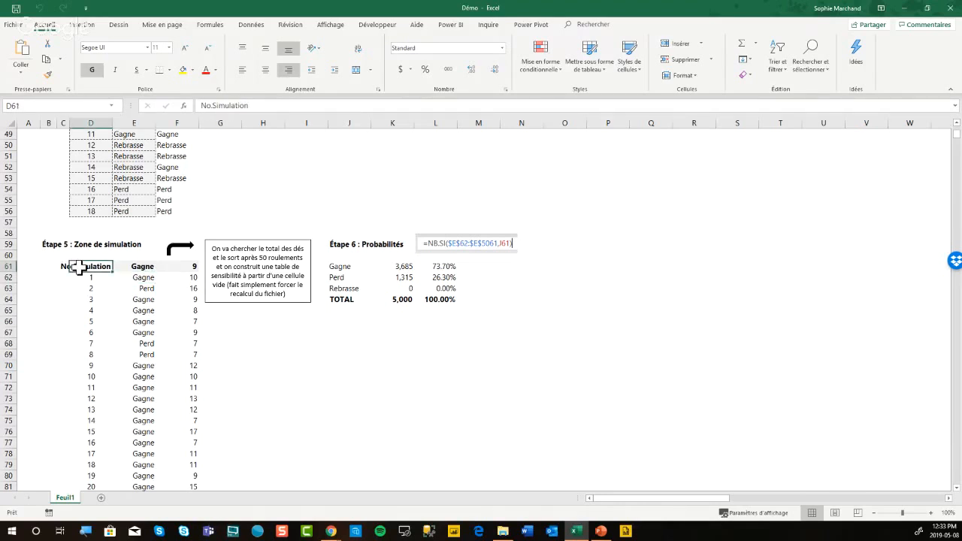
key(ctrl+shift+Right)
key(ctrl+shift+Down)
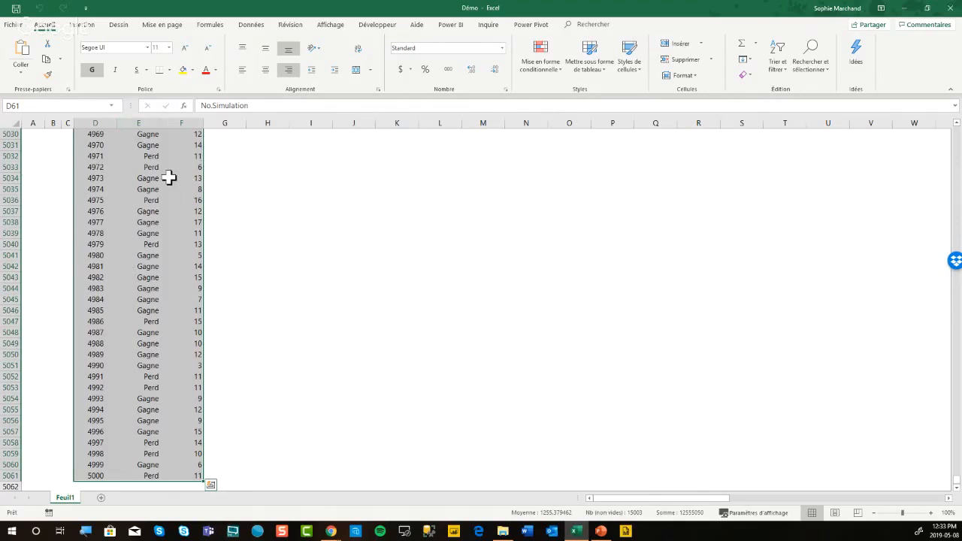
click(253, 26)
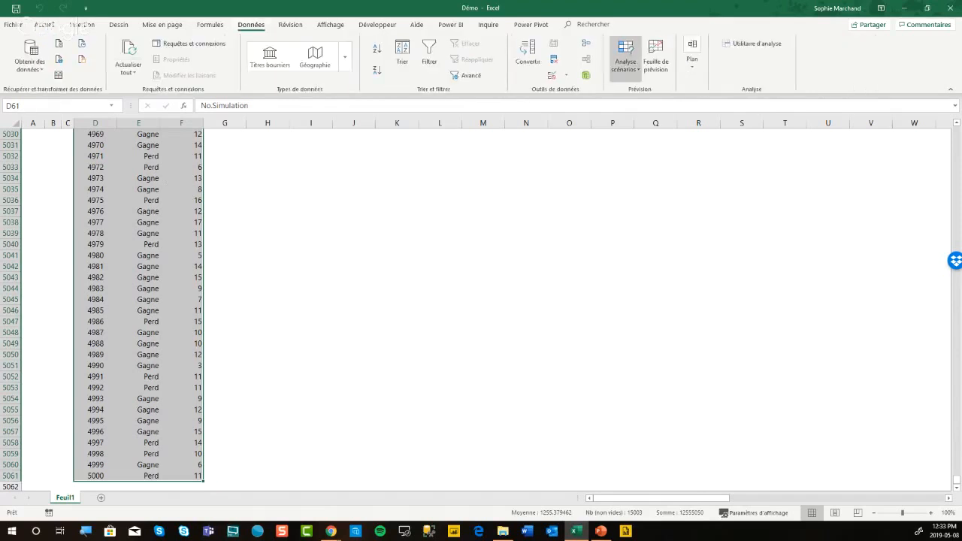
click(626, 60)
click(639, 114)
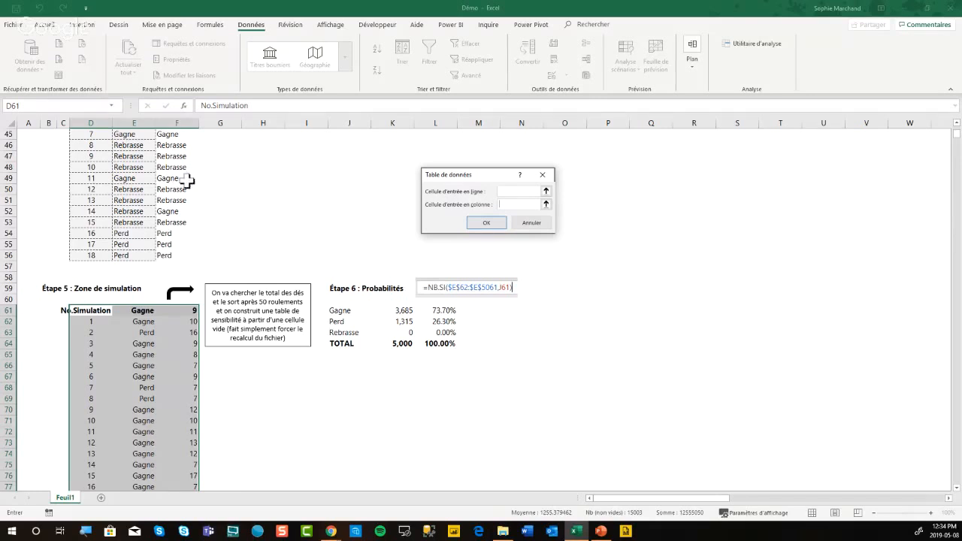
click(543, 175)
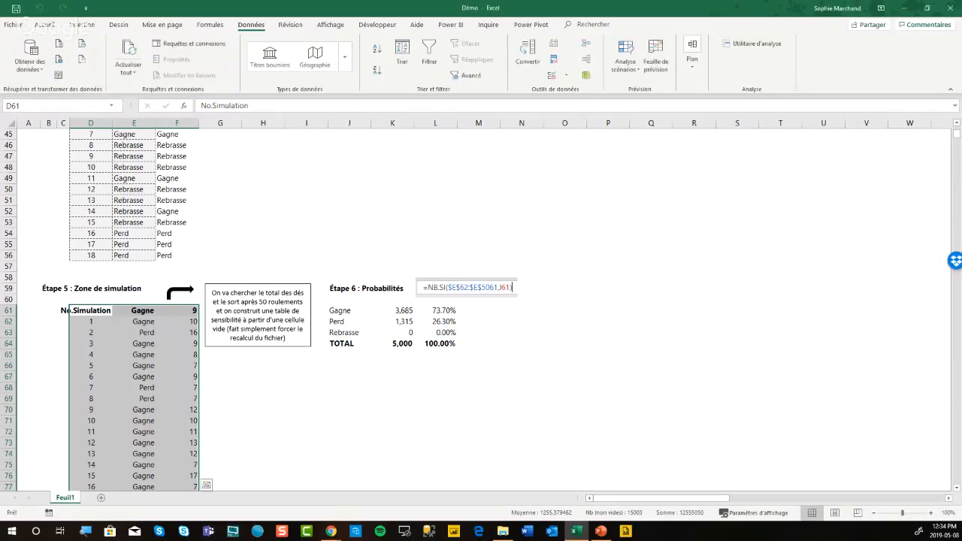
Step: Check the TABLE formula in E62 against its column input cell A58 and simulation number cell D62
click(135, 321)
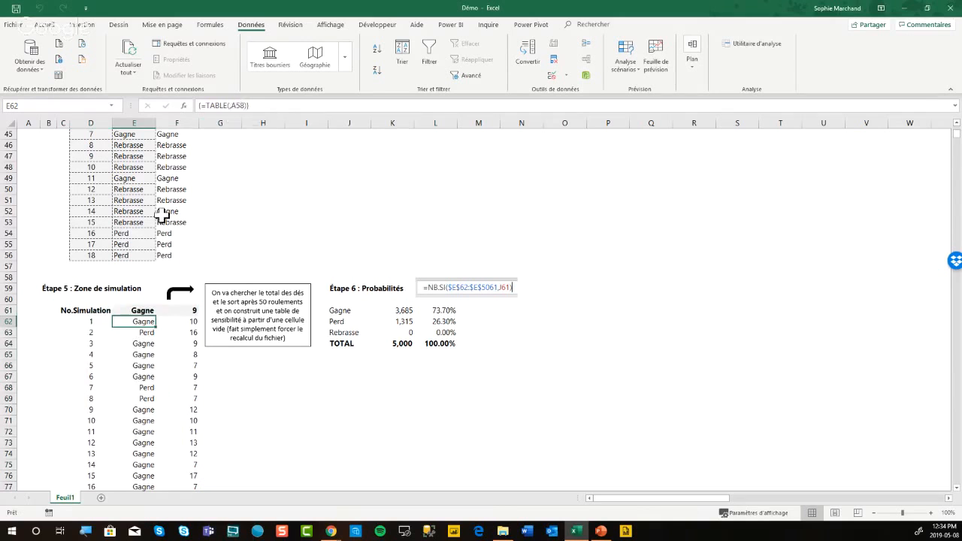
click(28, 277)
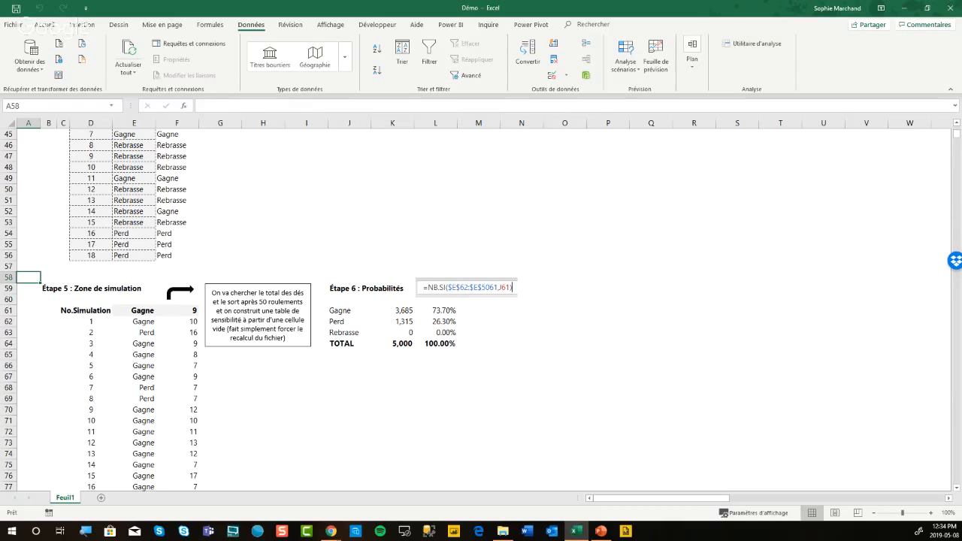
click(91, 322)
Step: Enter 1 and then 2 in input cell A58 to force the simulation to recalculate, and clear the cell
click(29, 277)
text(1)
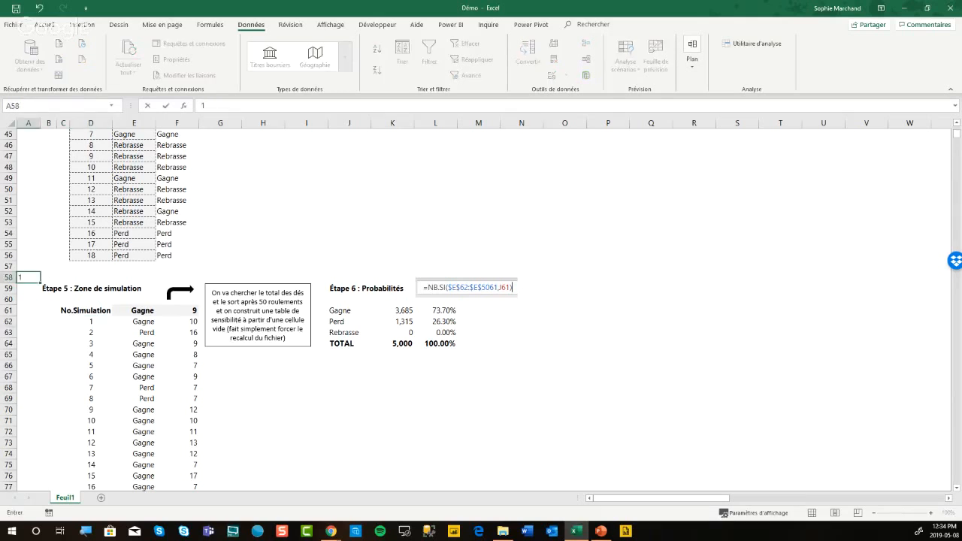
key(Return)
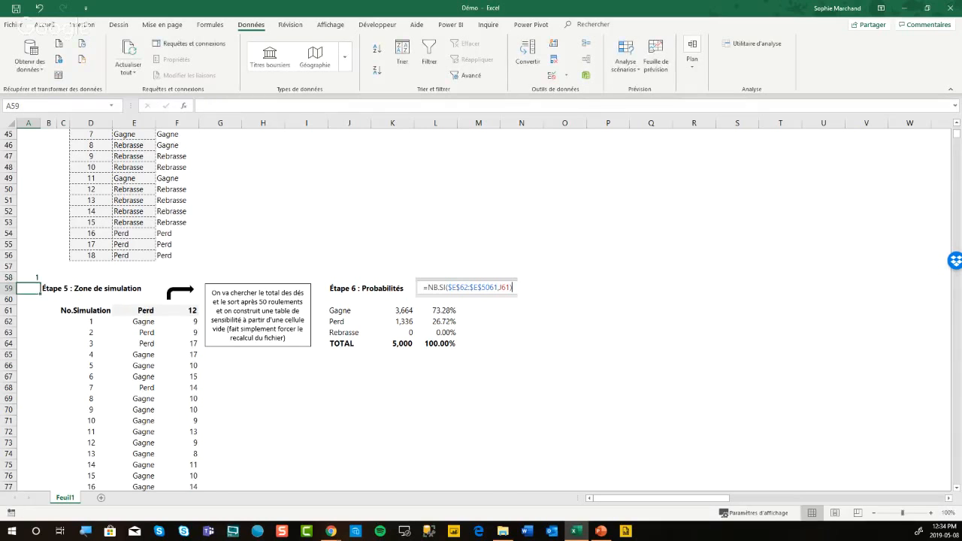
click(29, 278)
text(2)
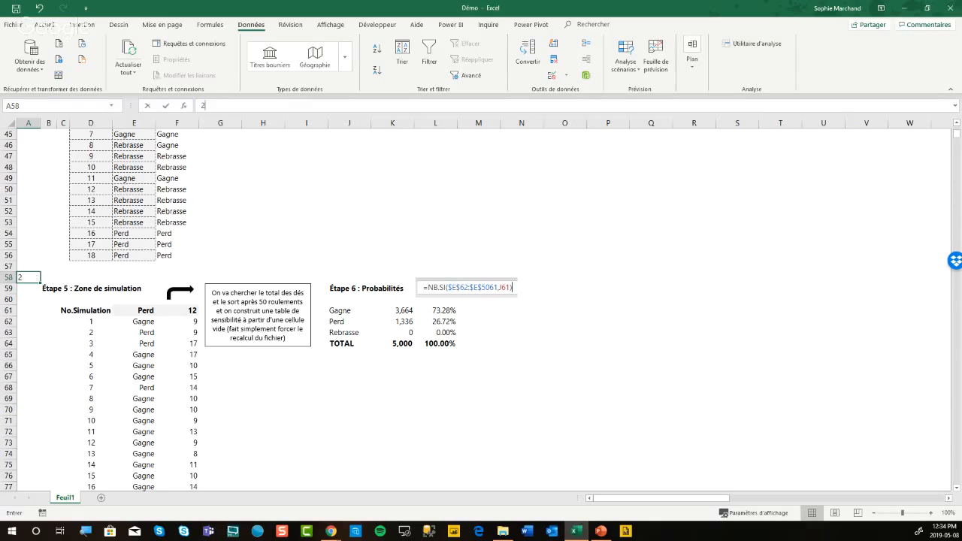
key(Return)
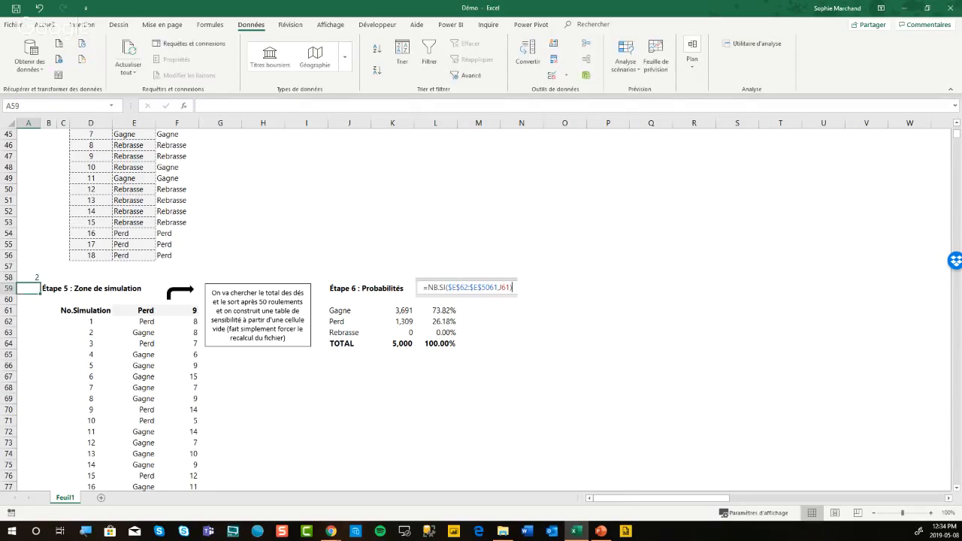
click(28, 278)
key(Delete)
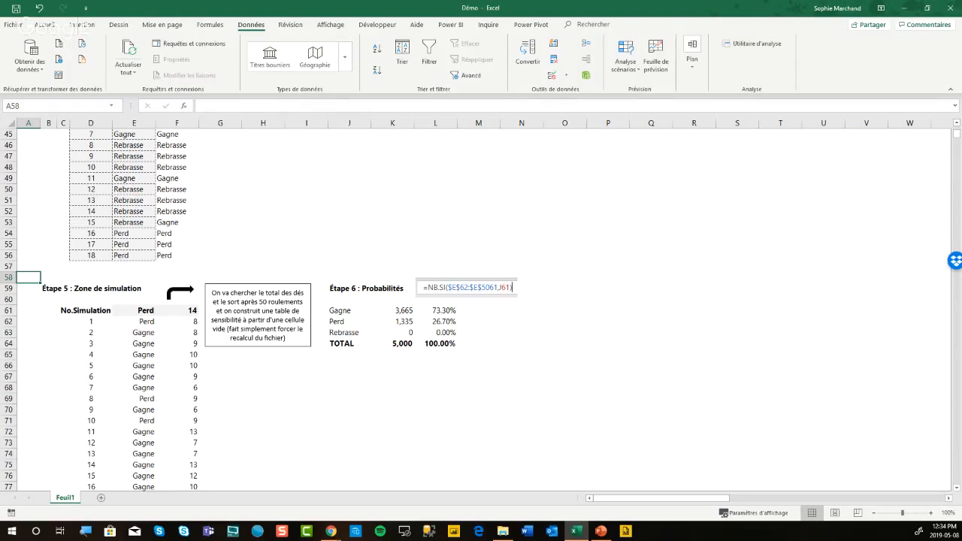
Step: Inspect the random roll formula for Dé 1 of Essai 1 in D20 and return to the simulation zone
scroll(301, 308, up, 13)
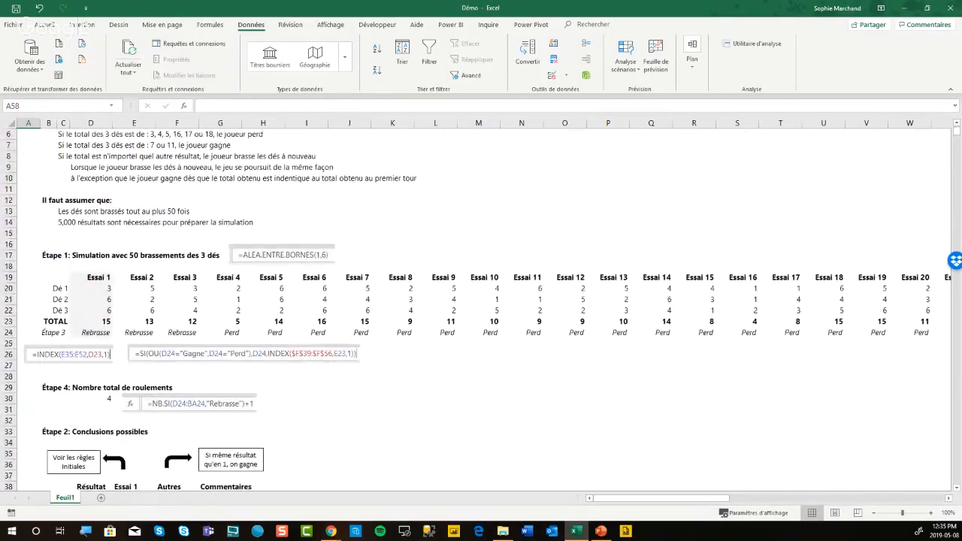
click(92, 289)
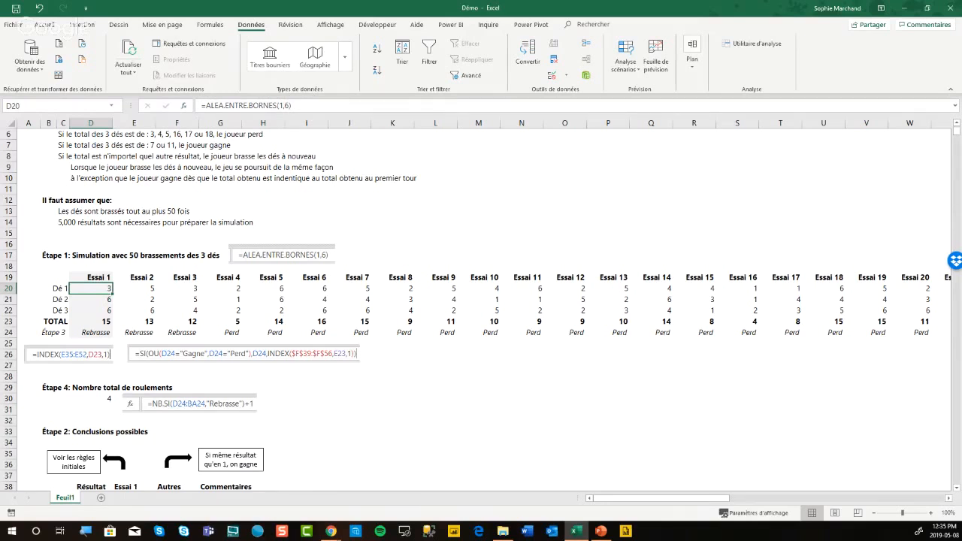
scroll(482, 308, down, 14)
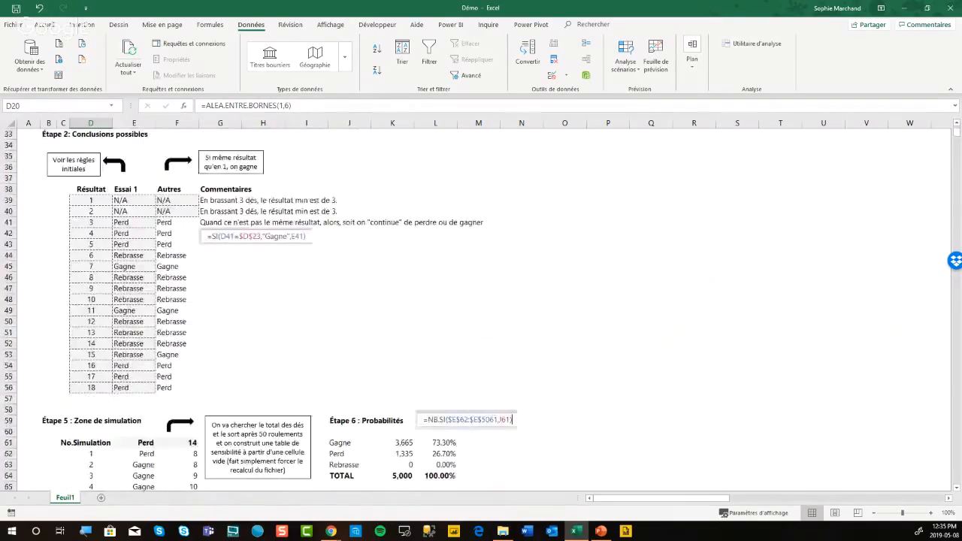
Step: Compare simulation number cell D62 with input cell A58, and review the Essai rolls and outcomes that the table recalculates
click(91, 289)
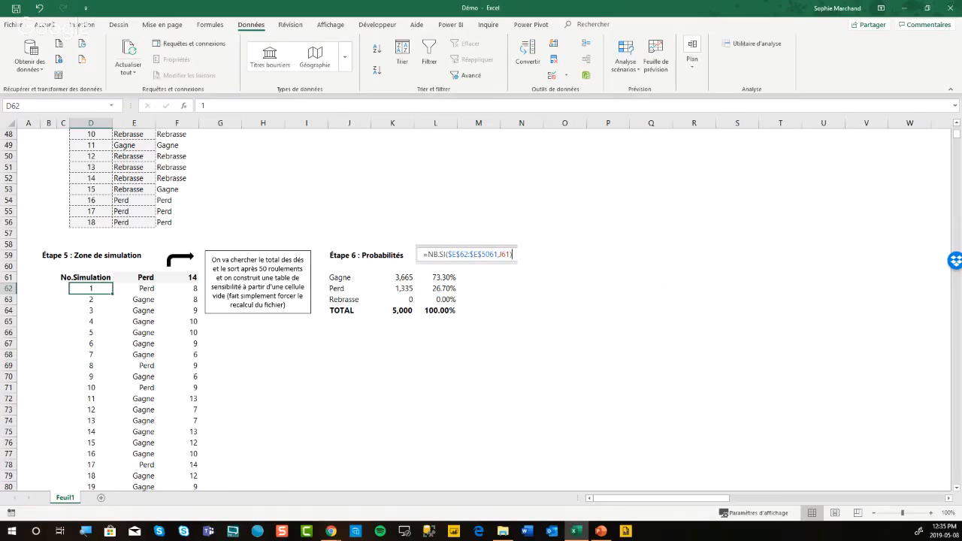
click(34, 237)
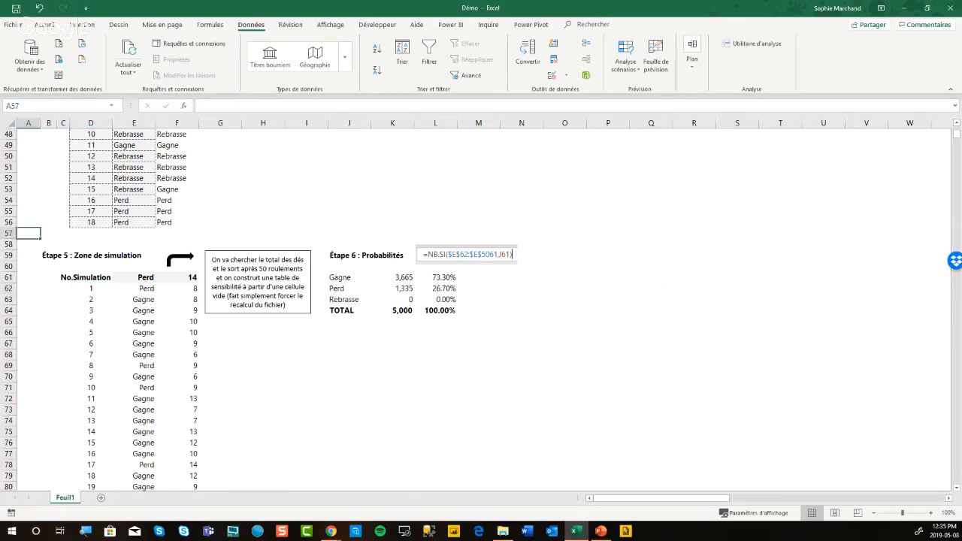
click(91, 289)
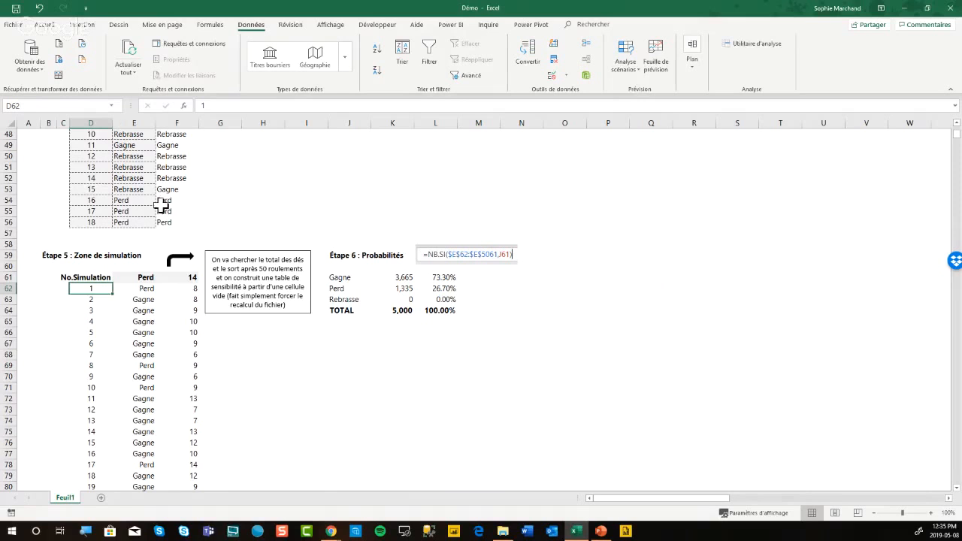
click(29, 242)
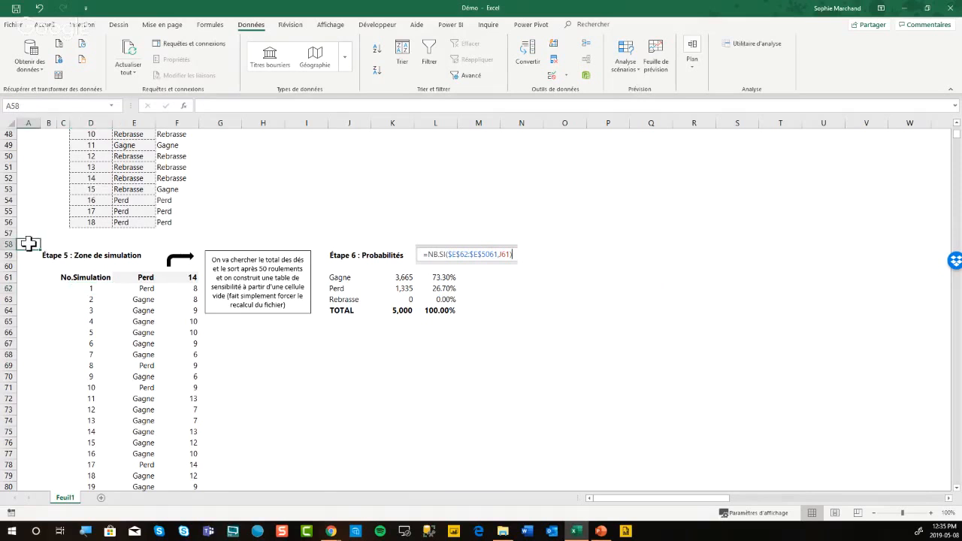
scroll(153, 234, up, 3)
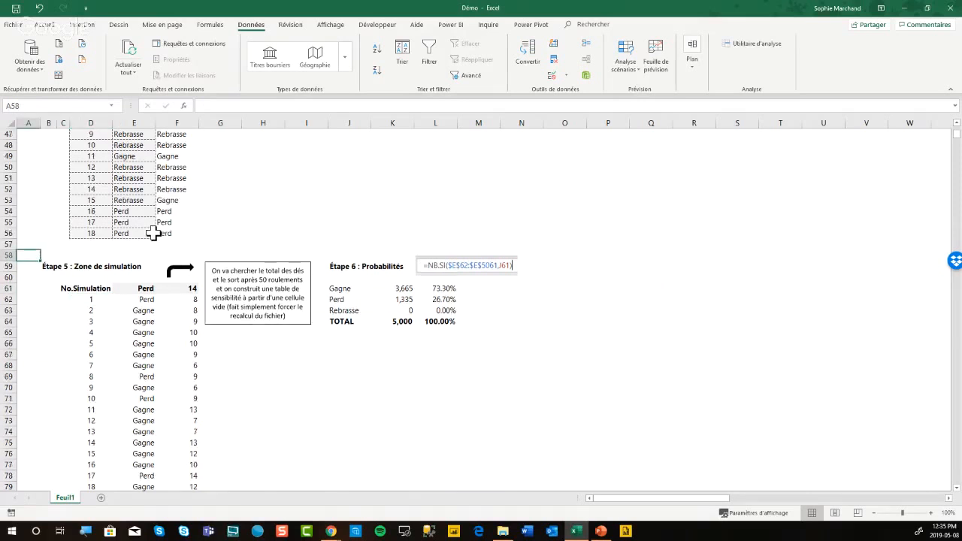
scroll(153, 234, up, 7)
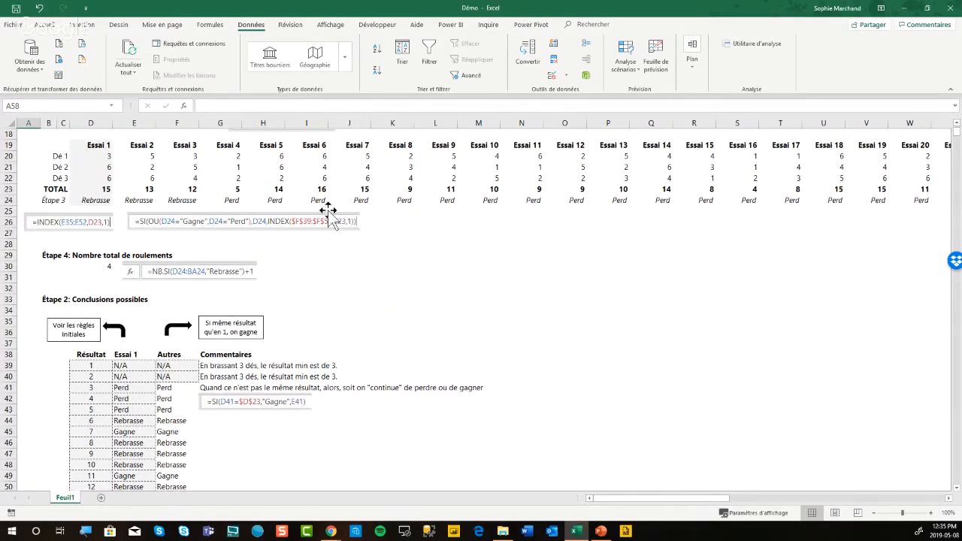
scroll(259, 308, down, 7)
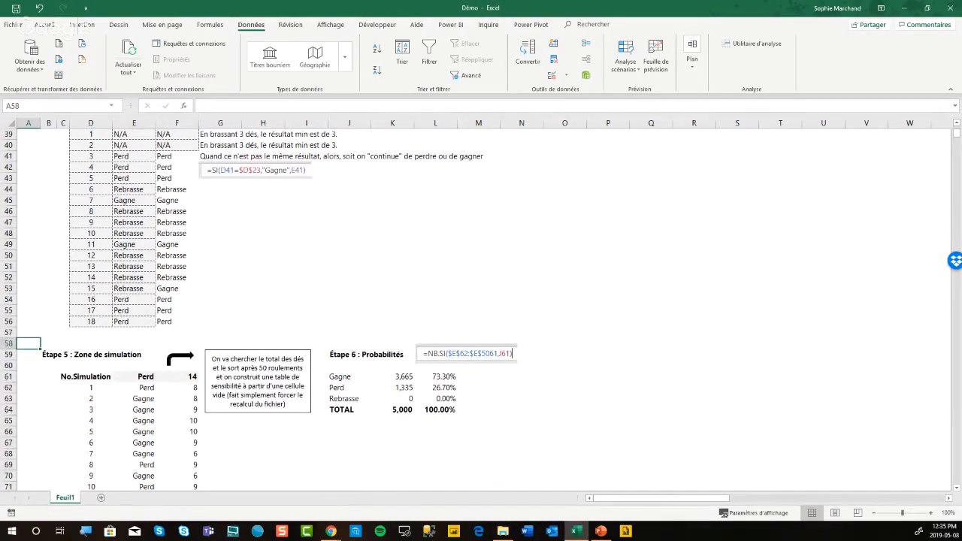
Step: Check the TABLE formulas in E62 and F62 and down the simulation outcome column to E69
click(134, 388)
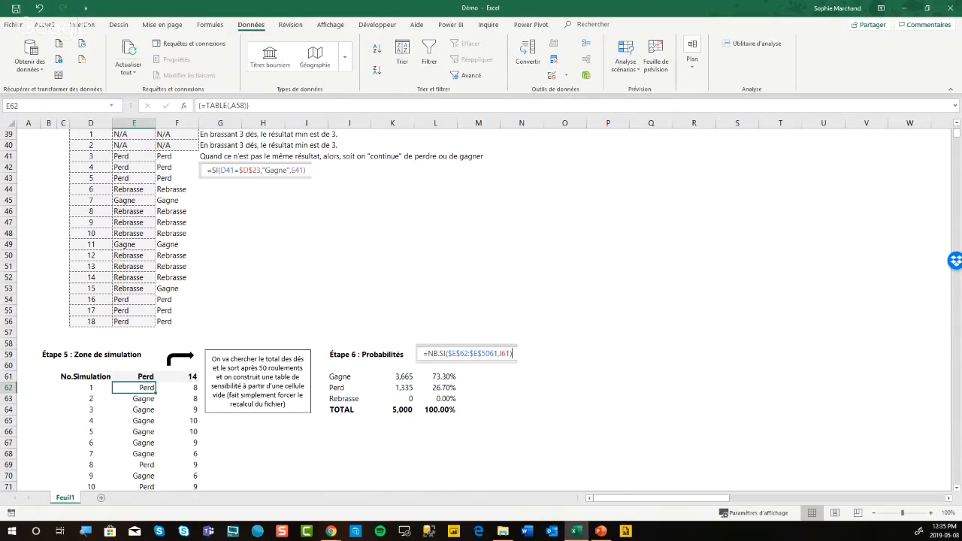
click(177, 388)
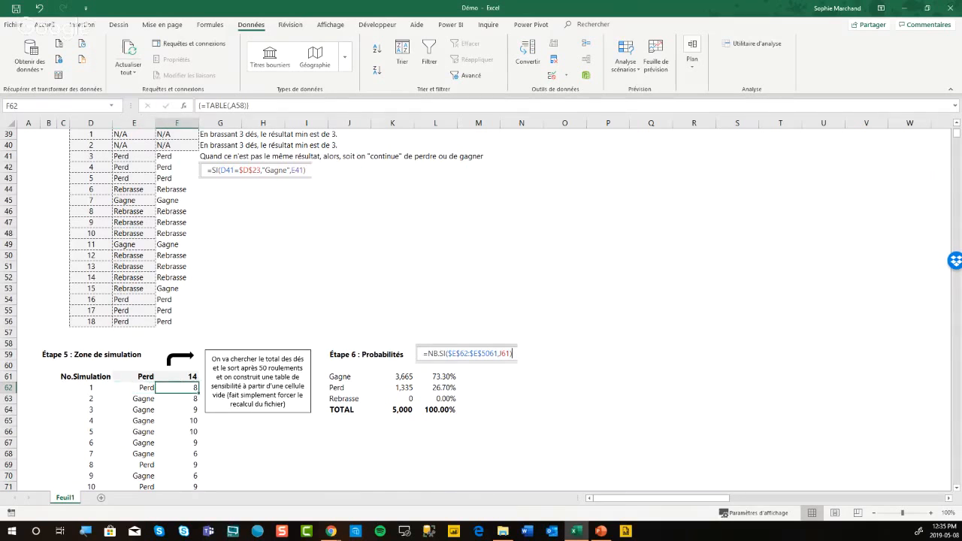
click(135, 388)
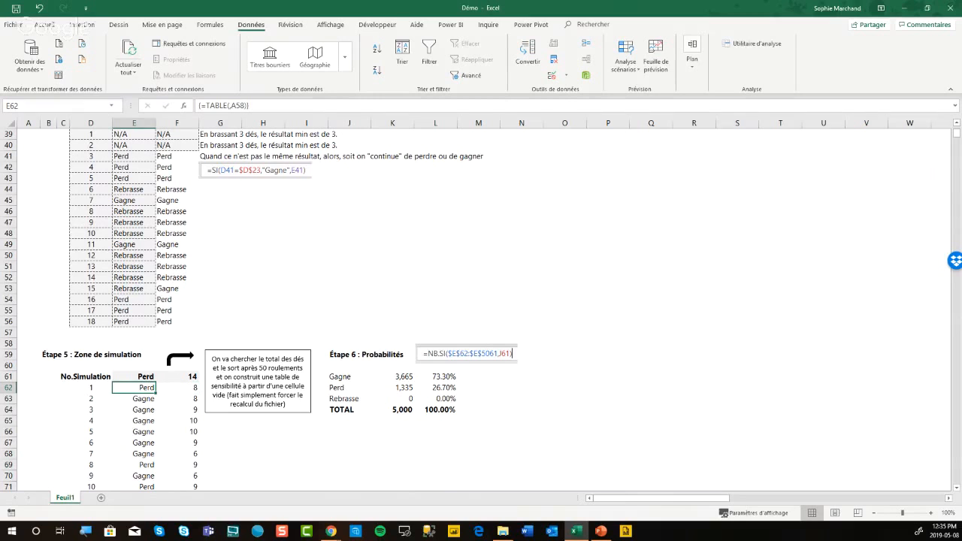
key(Down)
key(Down)
key(Down)
key(Down)
key(Down)
key(Down)
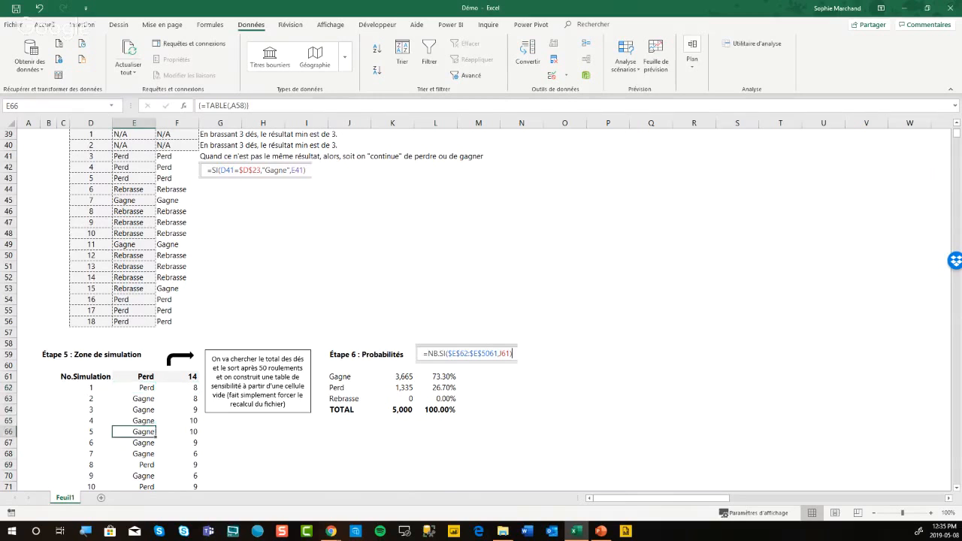
key(Down)
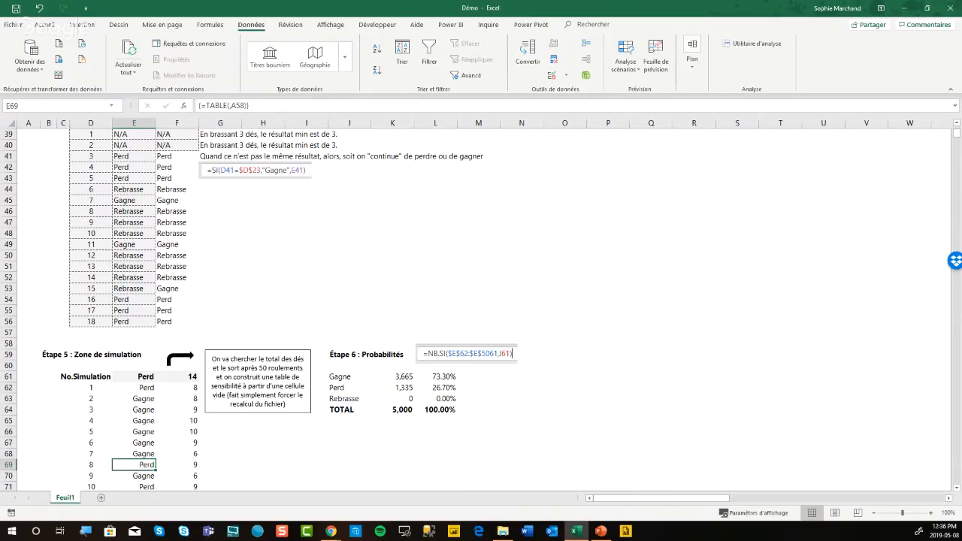
Step: Inspect the NB.SI count formulas for Gagne and Perd in K61 and K62 and the SOMME total in K64
click(393, 376)
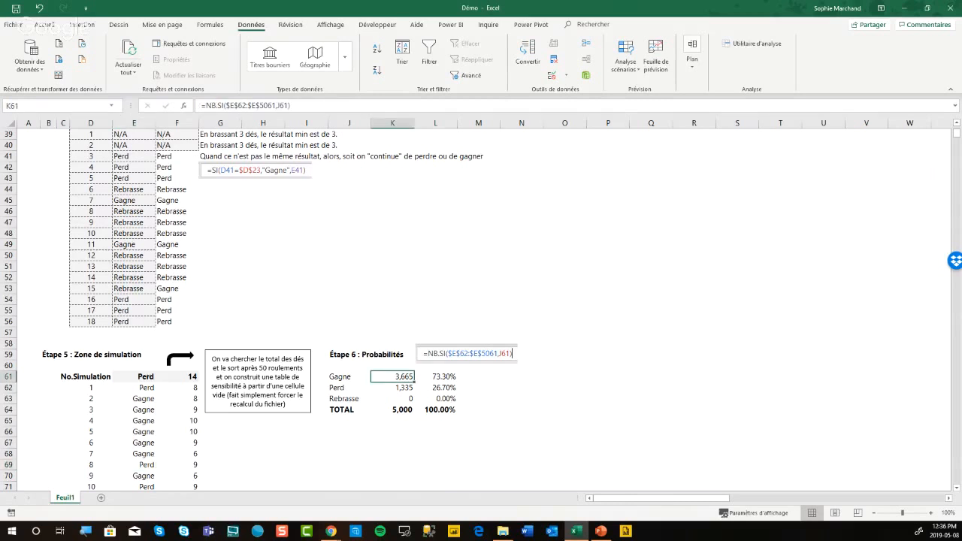
key(F2)
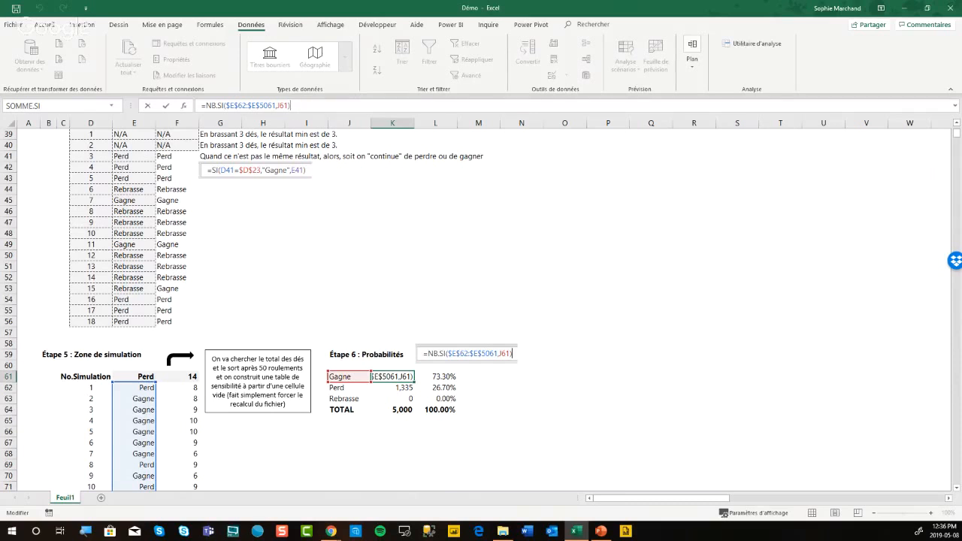
key(Return)
key(F2)
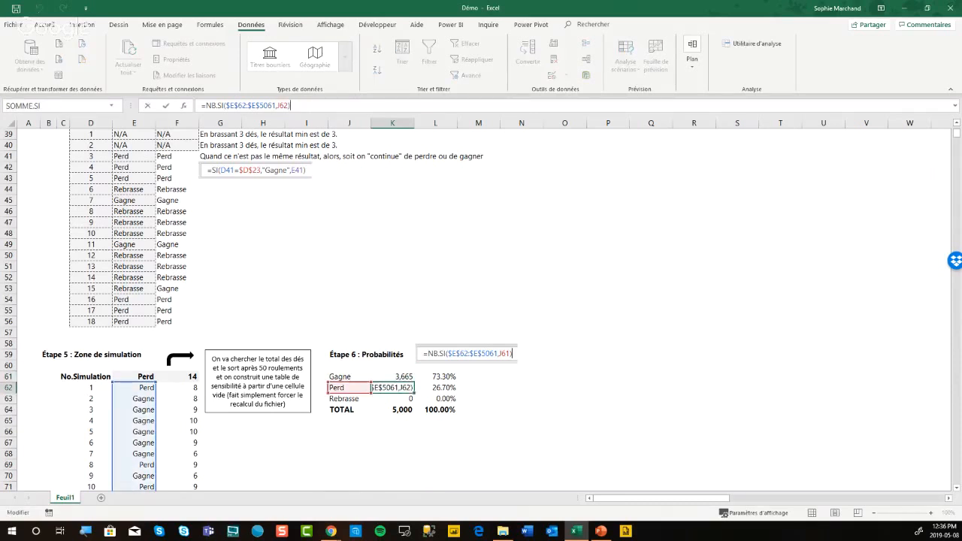
key(Return)
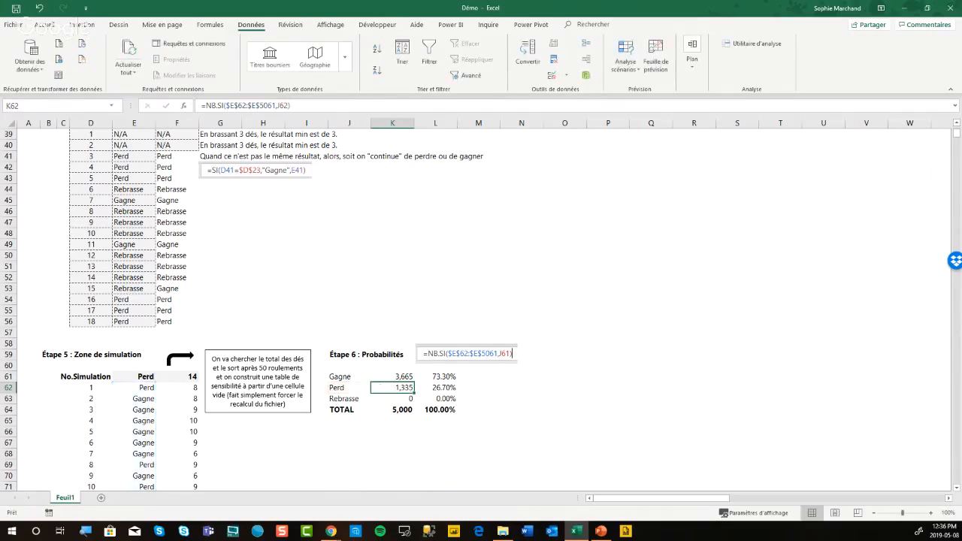
key(Down)
key(alt+equal)
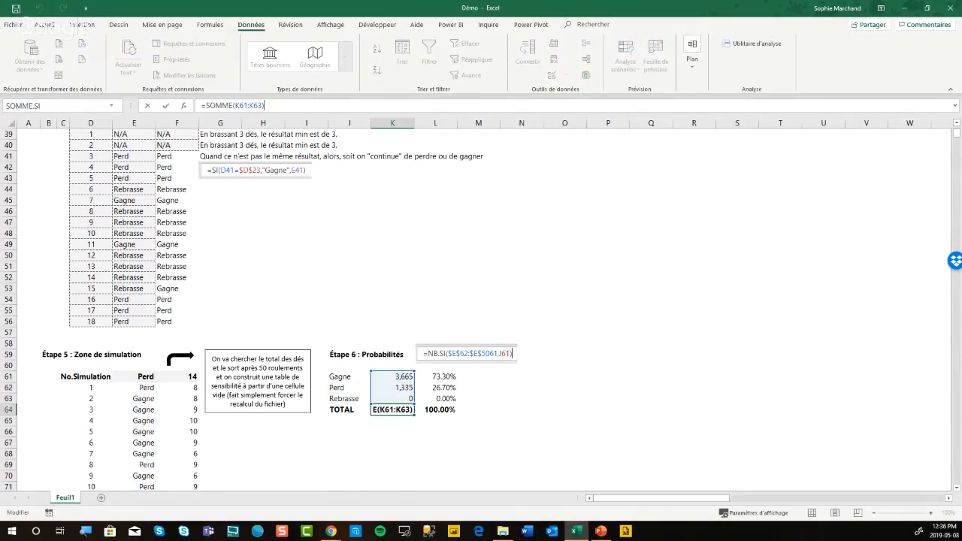
key(Escape)
key(Up)
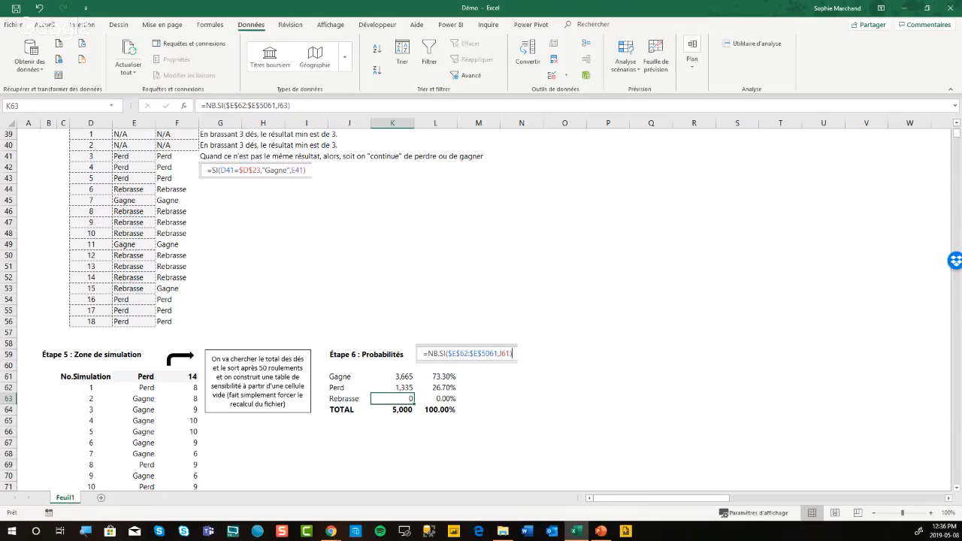
Step: Inspect the probability formulas in L61 and L62 that divide the Gagne and Perd counts by 5000
key(Up)
key(Up)
key(Right)
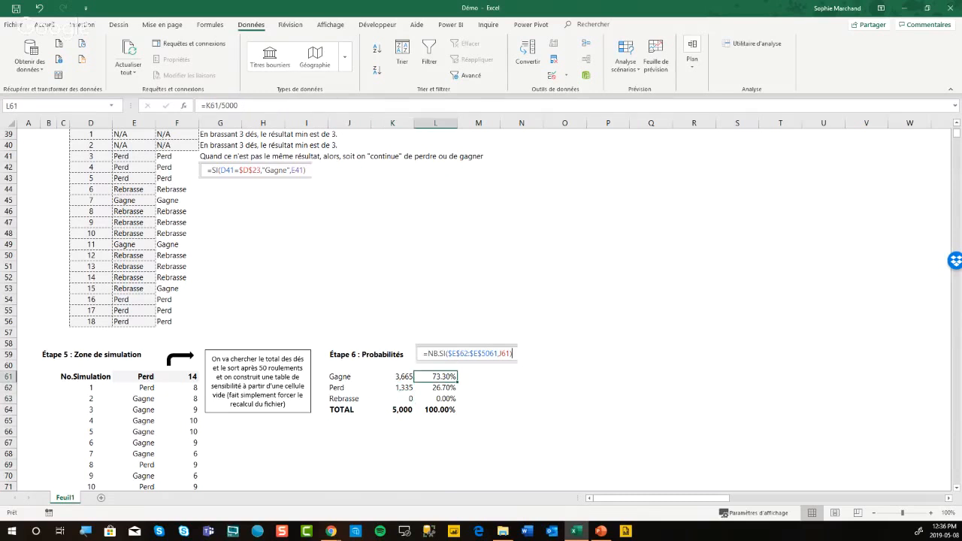
key(F2)
key(Escape)
key(Down)
key(F2)
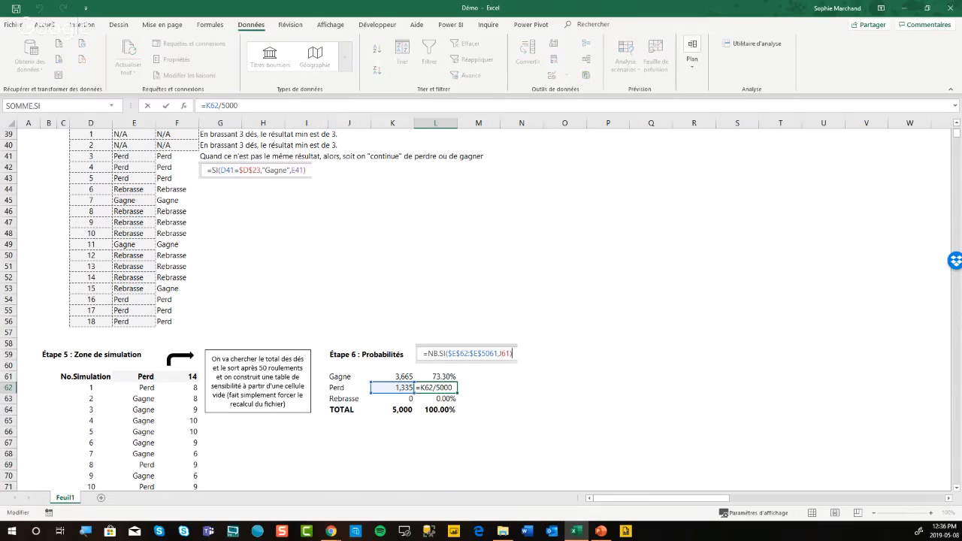
key(Escape)
key(Up)
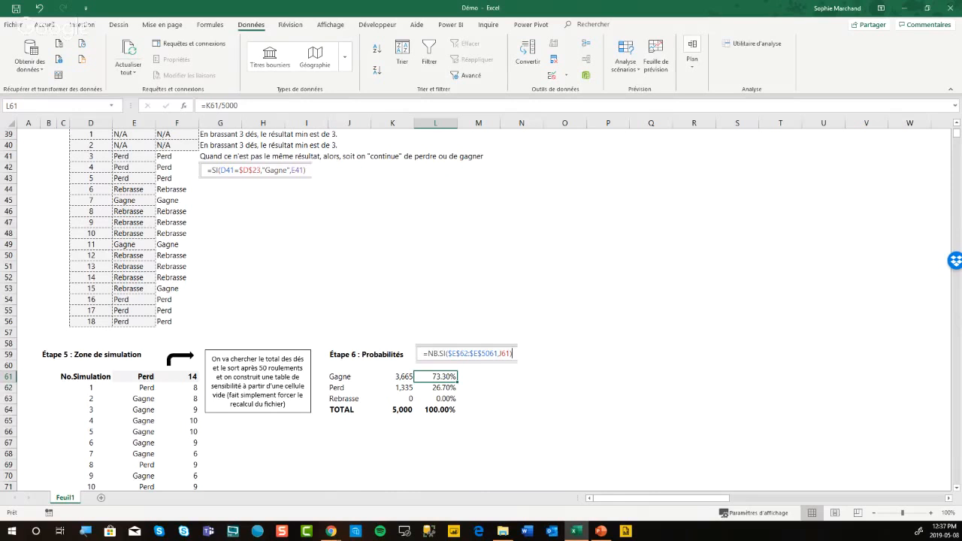
key(Down)
click(436, 388)
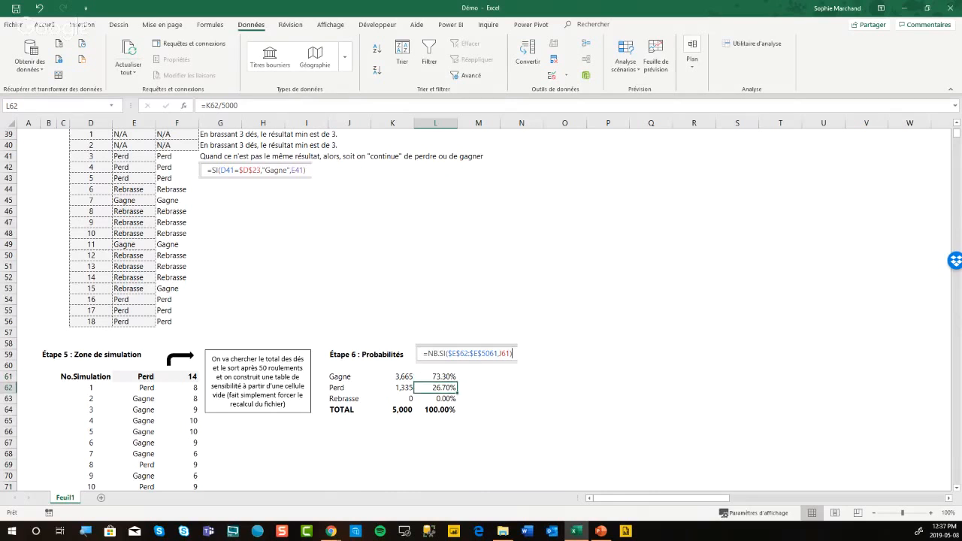
Step: Recalculate the workbook to rerun the simulation and review the probabilities in L61:L64
key(F9)
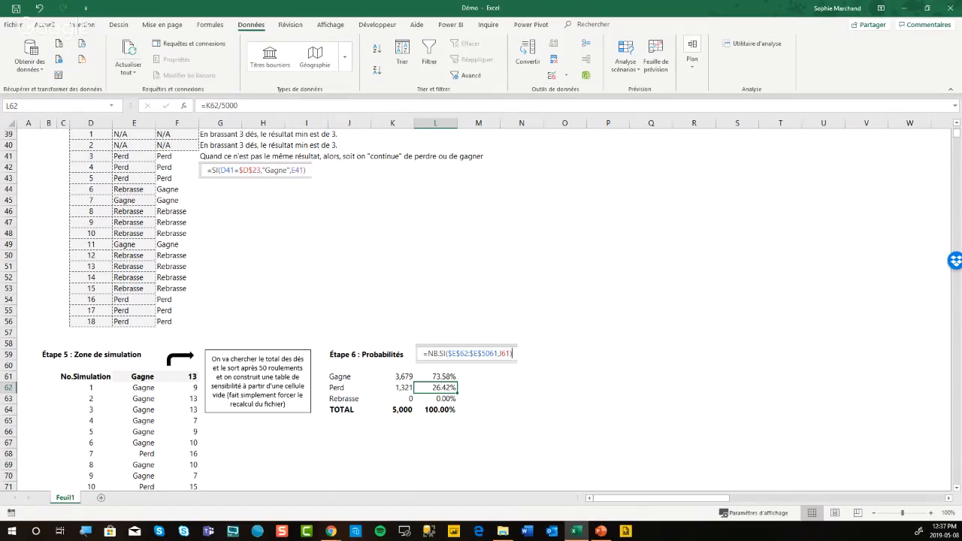
drag(435, 377, 436, 410)
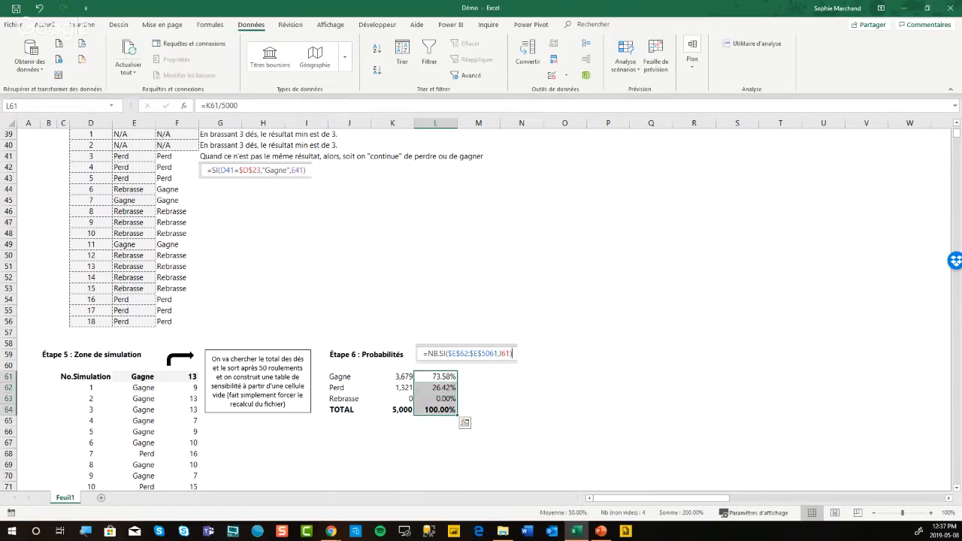
click(435, 377)
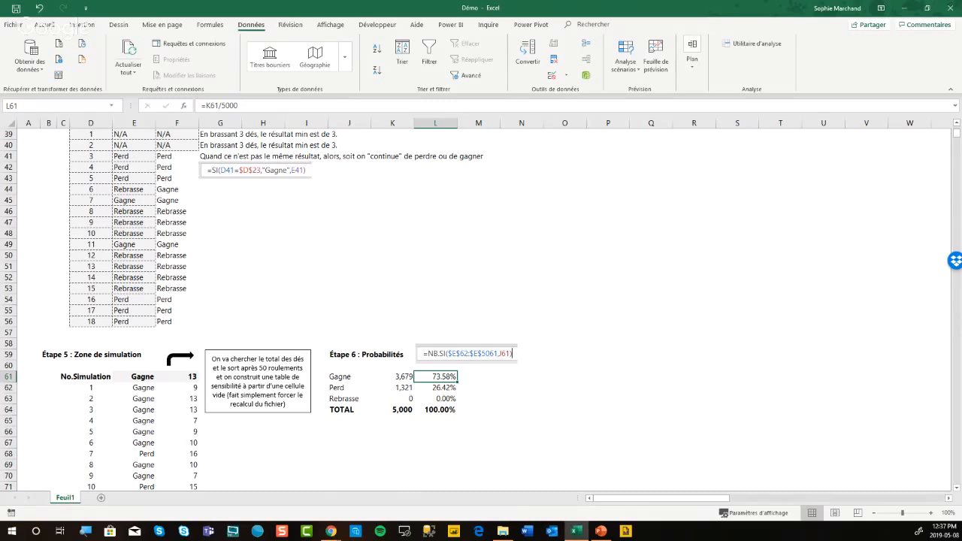
Step: Compare the random roll formula in D20 with the TABLE formulas in E62 and F62 of the simulation zone
scroll(481, 308, up, 13)
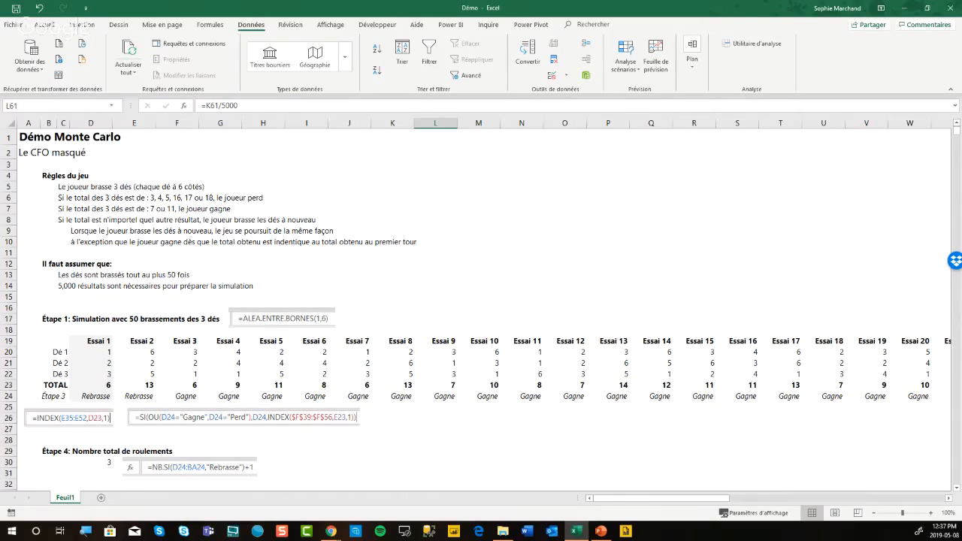
click(91, 352)
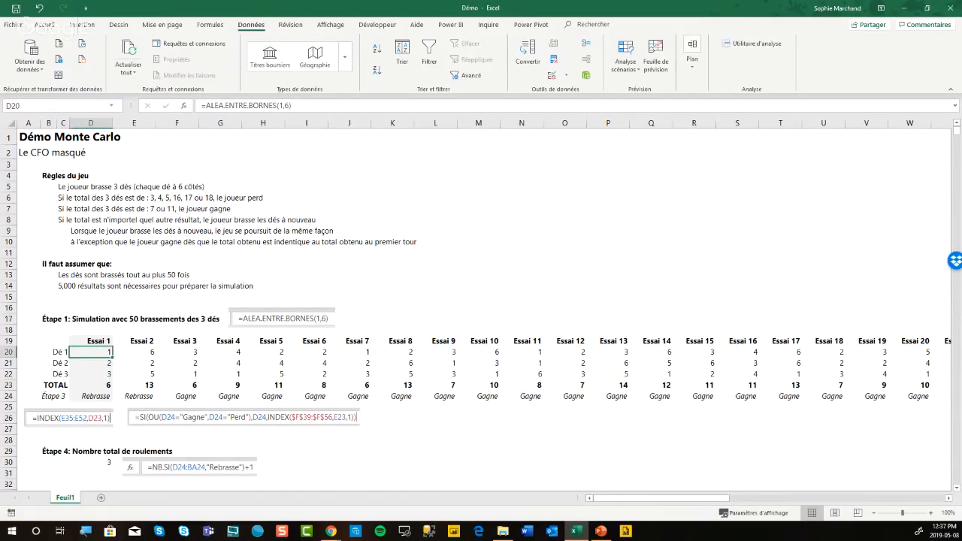
scroll(158, 248, down, 17)
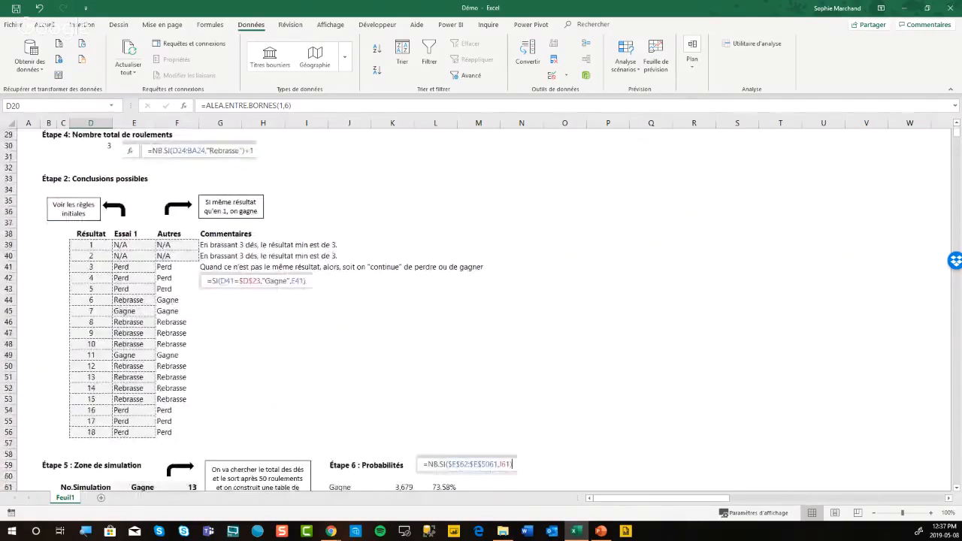
click(155, 245)
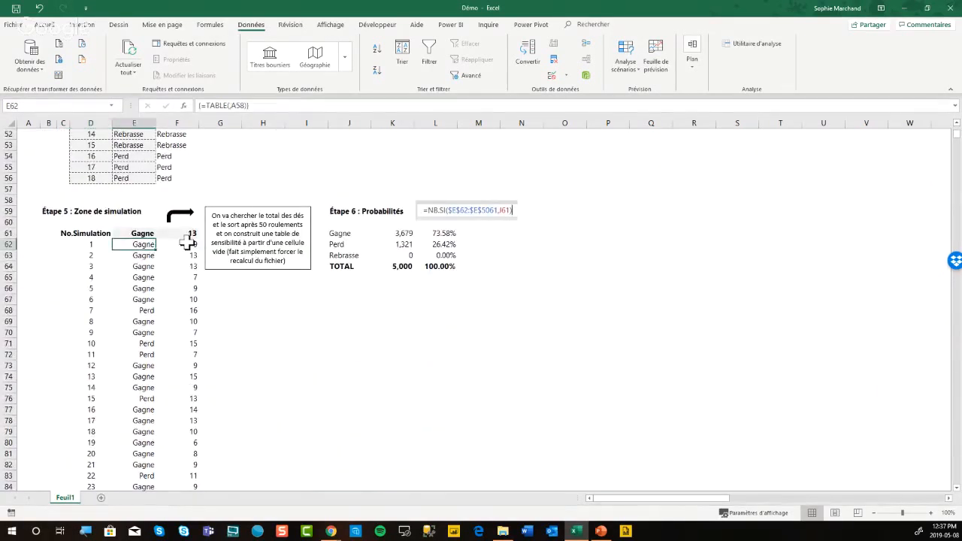
click(187, 245)
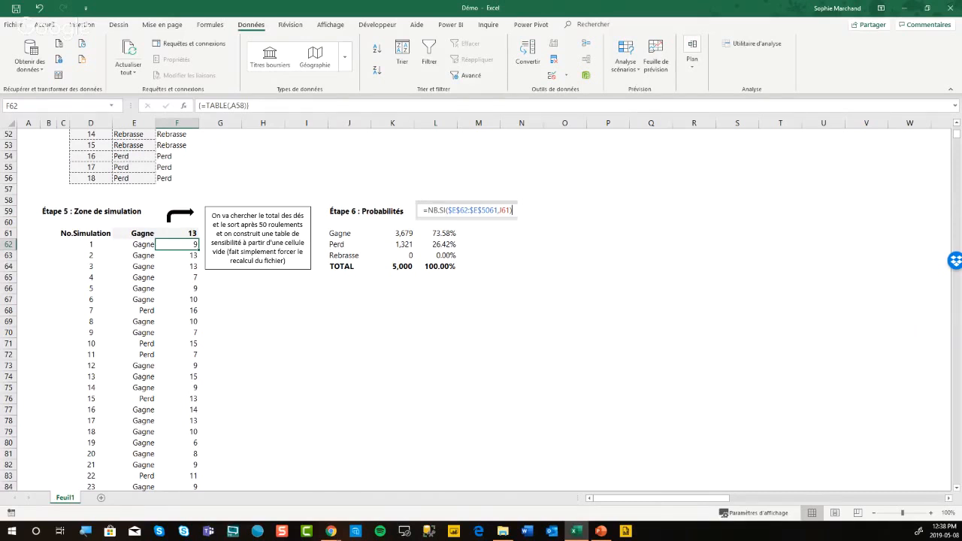
Step: Check the what-if analysis commands and the workbook's calculation options, including the one that excludes data tables, without changing the mode
click(626, 63)
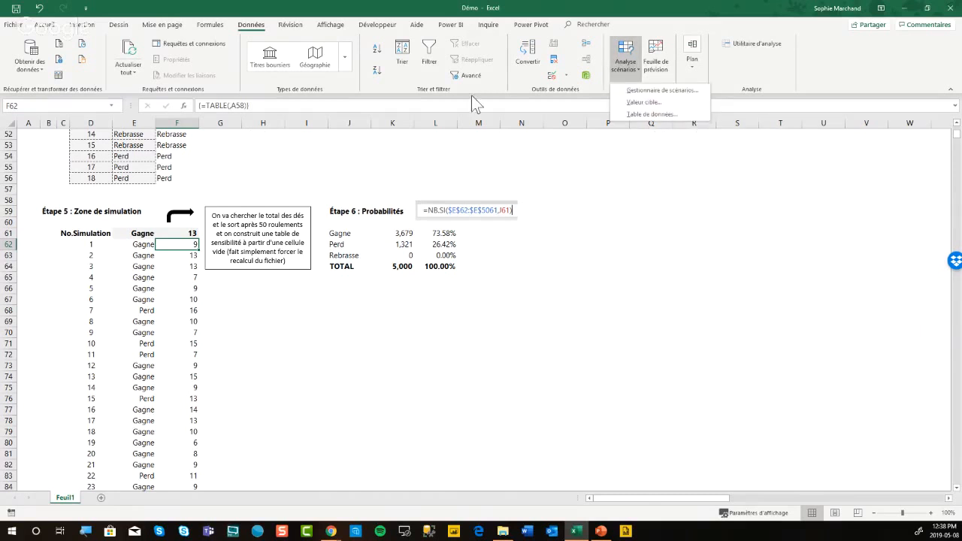
click(210, 25)
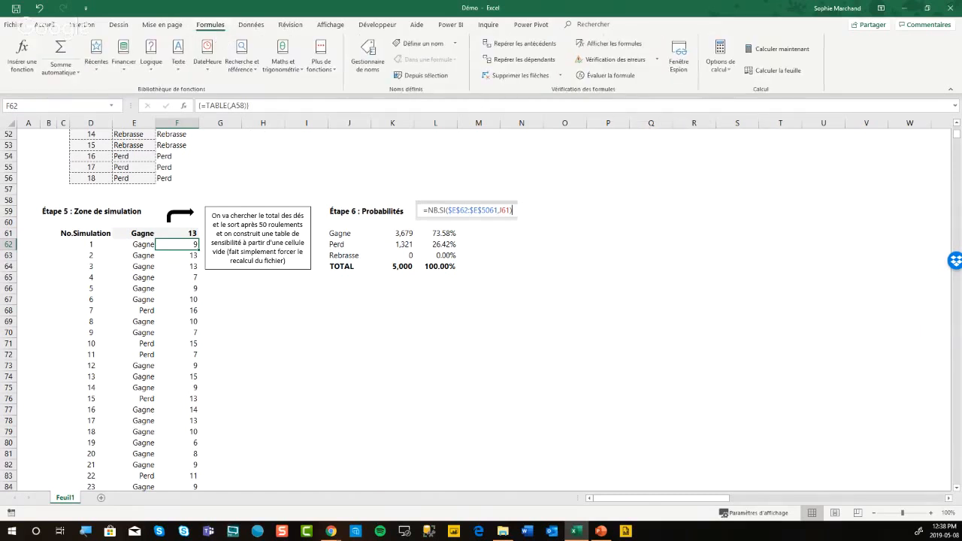
click(720, 60)
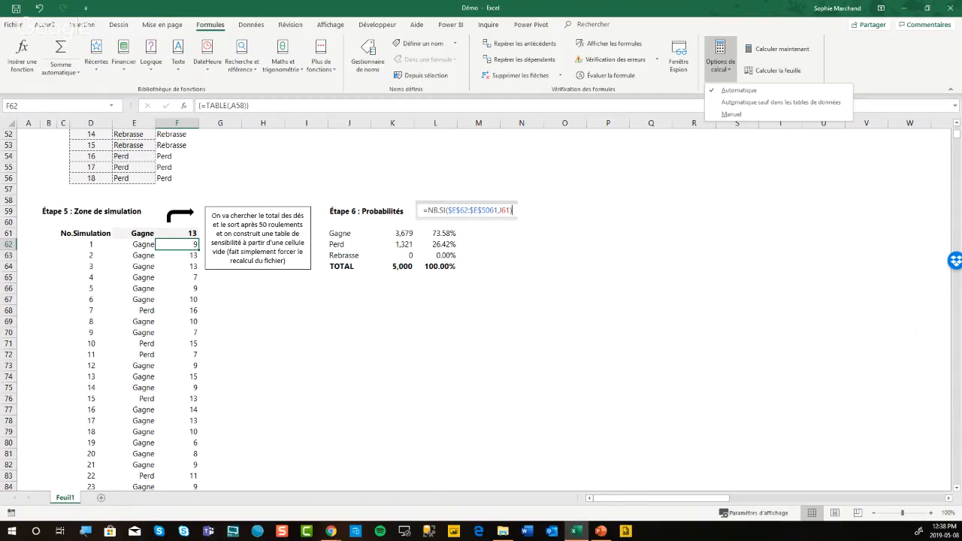
key(Escape)
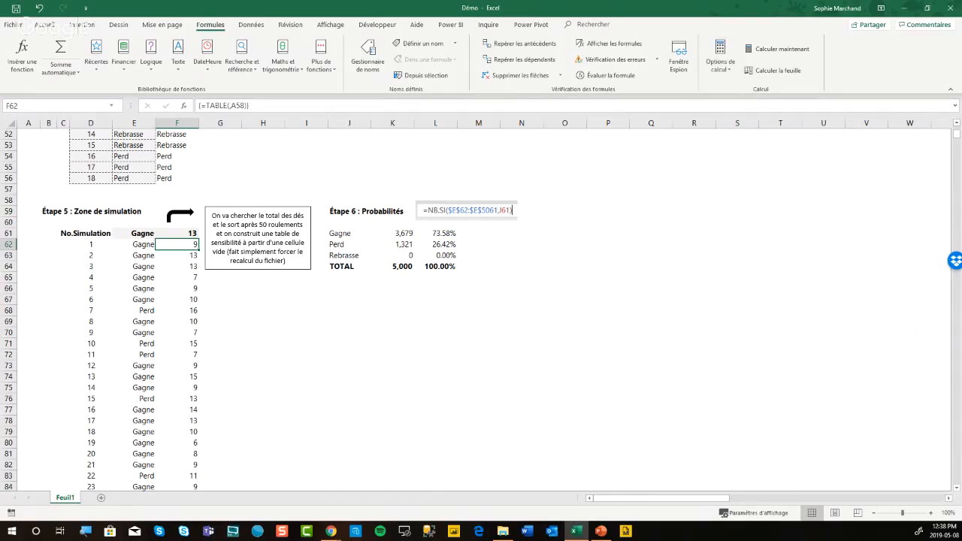
Step: Review the game rules and Étape 1 and check the random roll formula for Dé 1 of Essai 1
scroll(481, 301, up, 17)
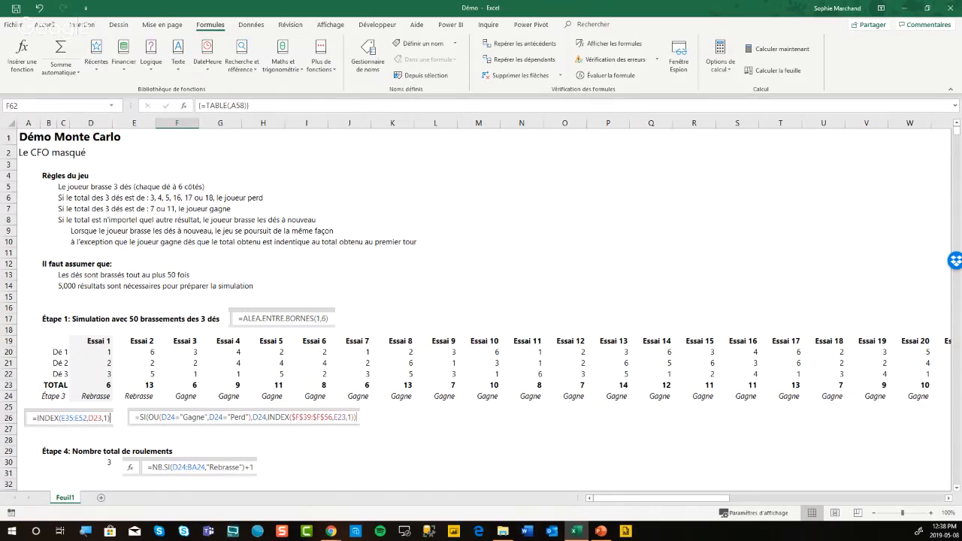
scroll(481, 311, down, 1)
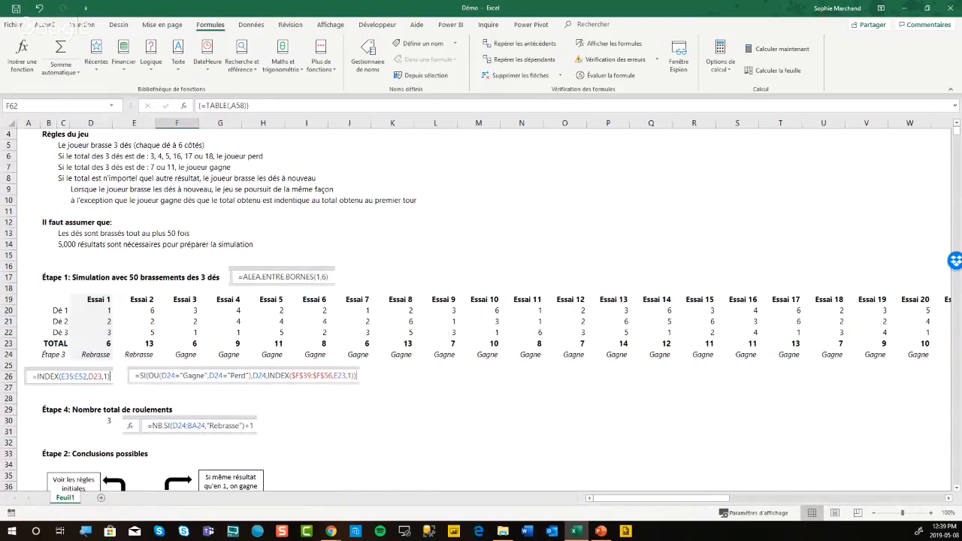
click(91, 310)
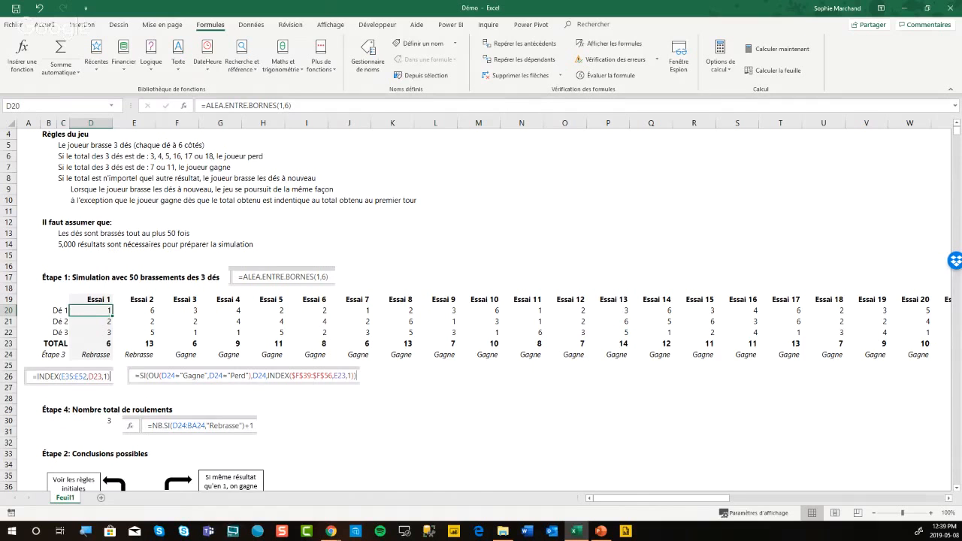
scroll(477, 311, up, 1)
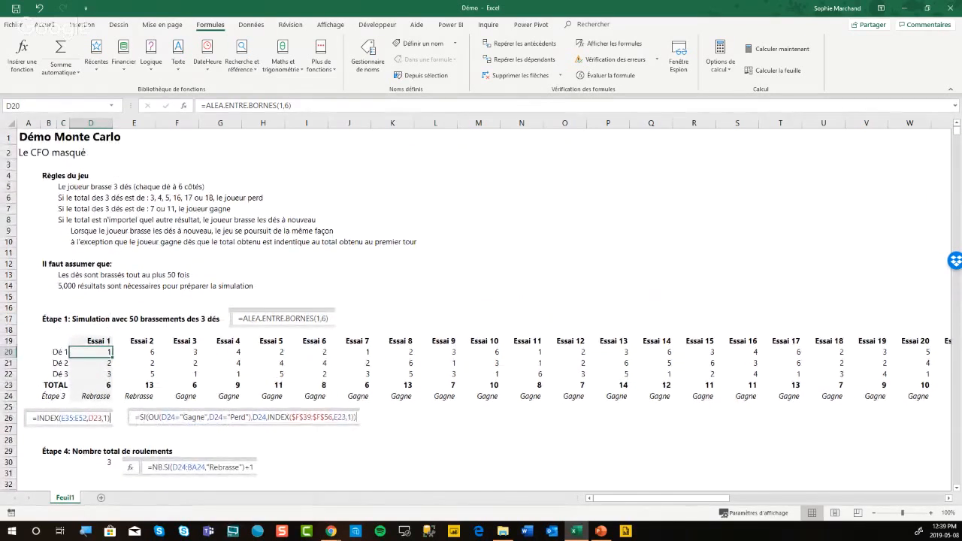
Step: Switch to the PowerPoint presentation, run the slideshow through to its end, and display slide 17, Code promotionnel, in the editing view
mouse_move(600, 531)
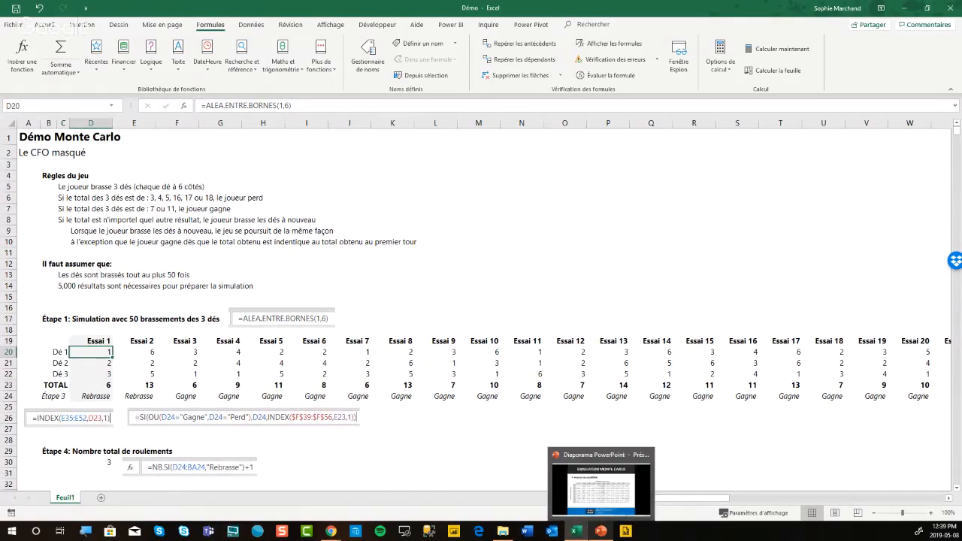
click(602, 489)
key(Right)
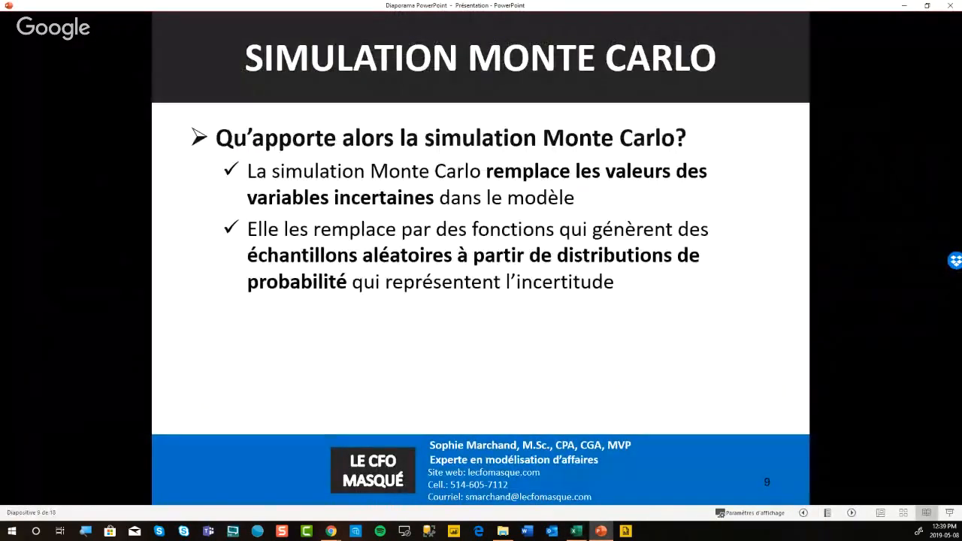
key(Right)
key(Right)
key(Right)
key(Right)
key(Right)
key(Right)
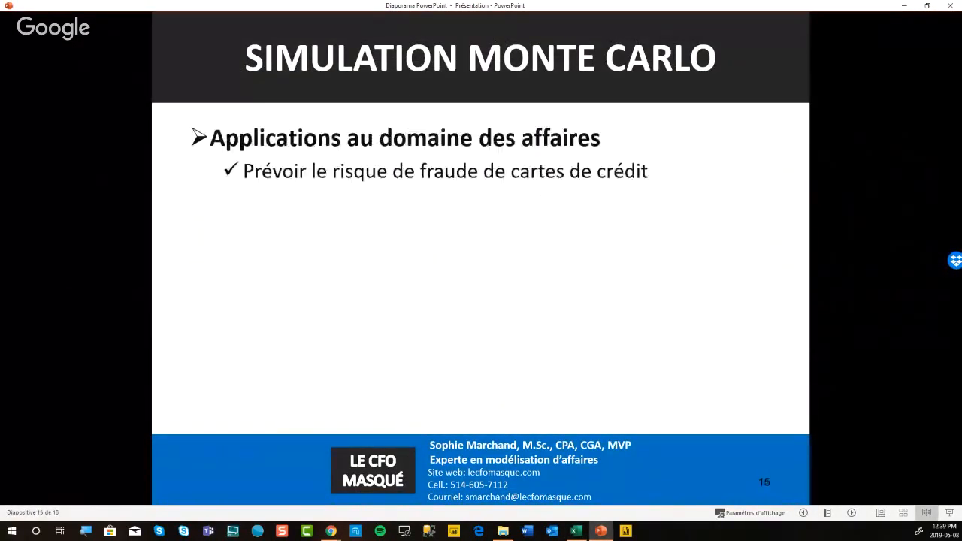
key(Right)
key(Right)
key(Right)
key(Right)
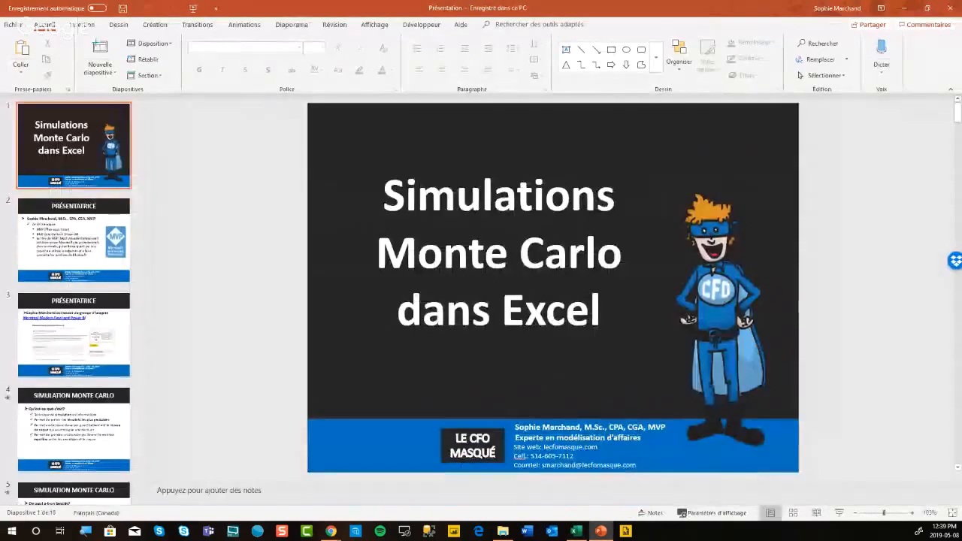
drag(144, 139, 144, 442)
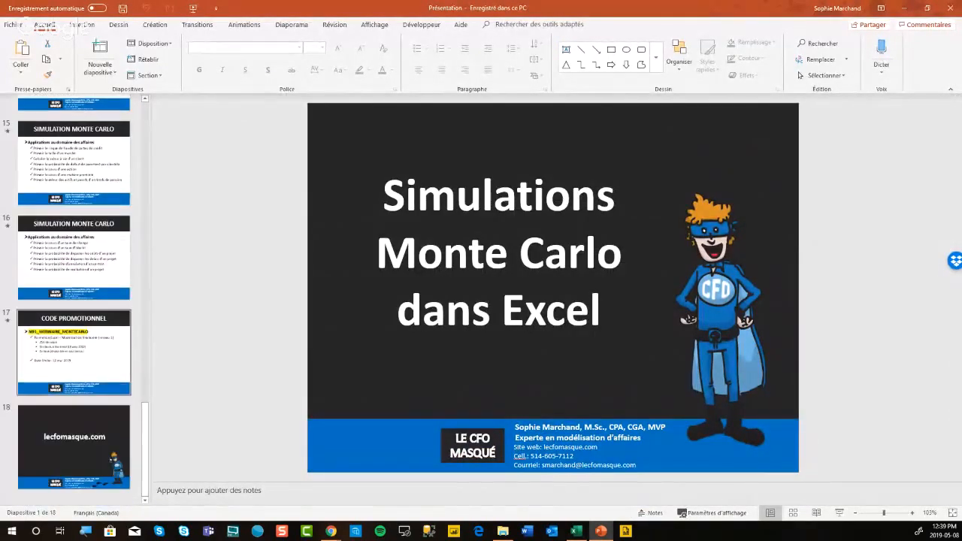
click(74, 352)
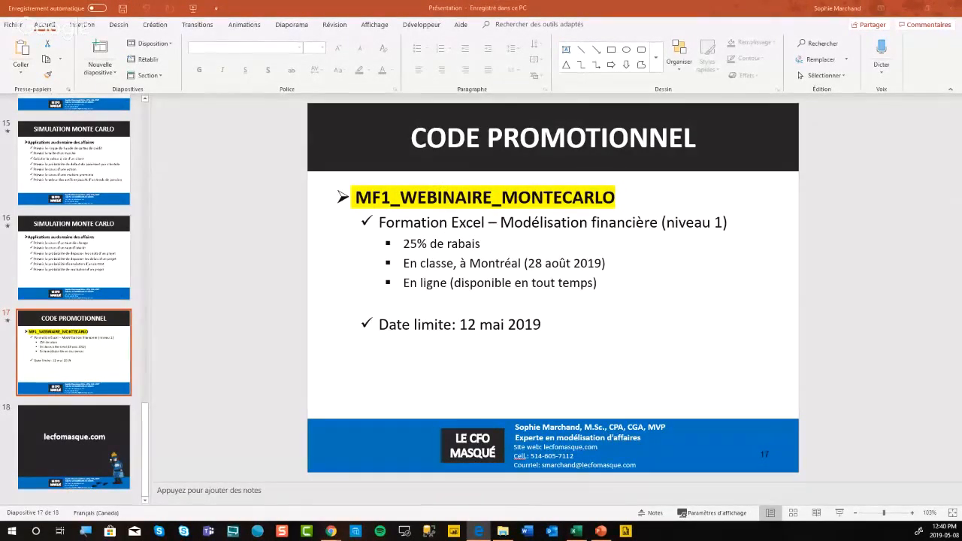
Step: Switch to the Edge browser, maximize its window and open the lecfomasque.com list of offered courses, Liste des formations offertes
drag(1, 94, 648, 89)
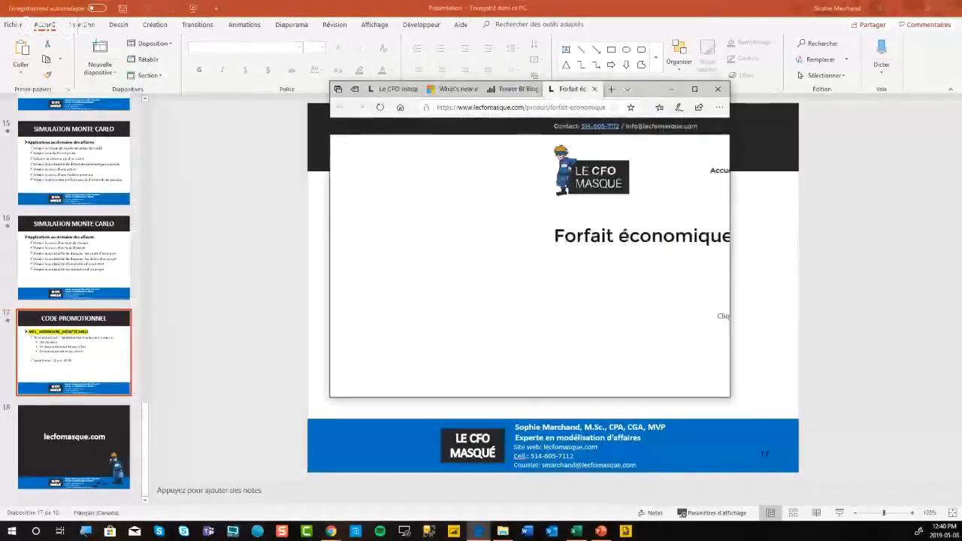
click(695, 89)
mouse_move(427, 90)
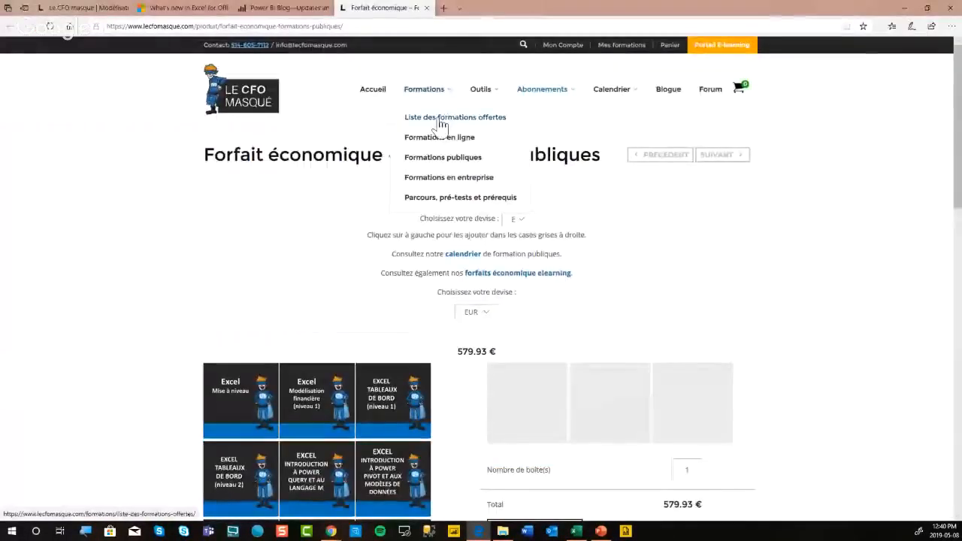
click(460, 198)
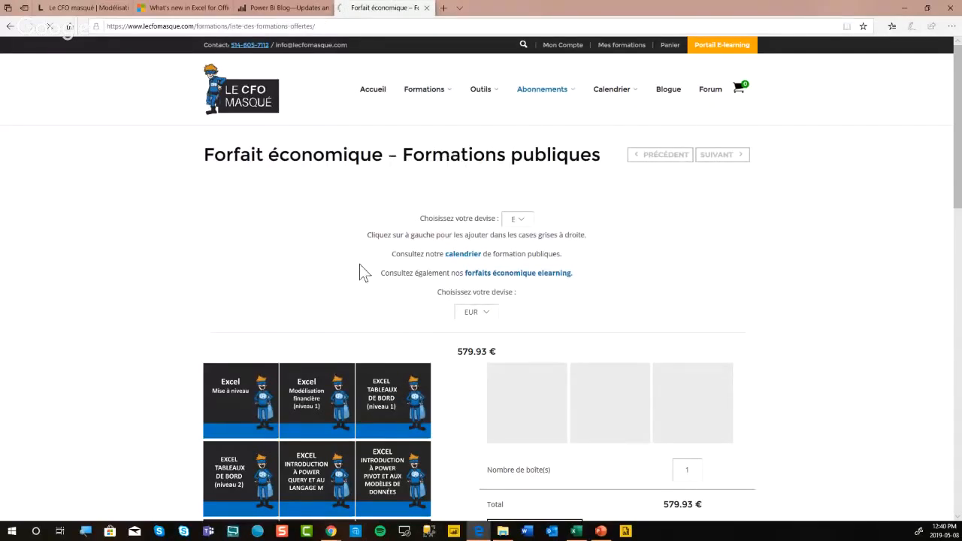
Step: Review the French course list, from the Excel and Power BI courses to finance, VBA, Ninja and Compétences +, with their delivery modes
scroll(360, 273, down, 2)
scroll(475, 278, down, 7)
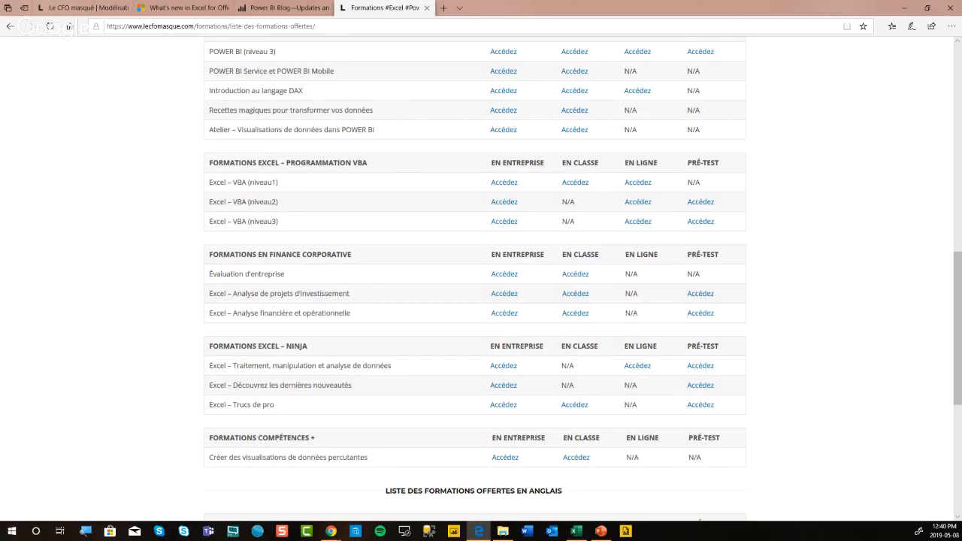
scroll(390, 256, up, 3)
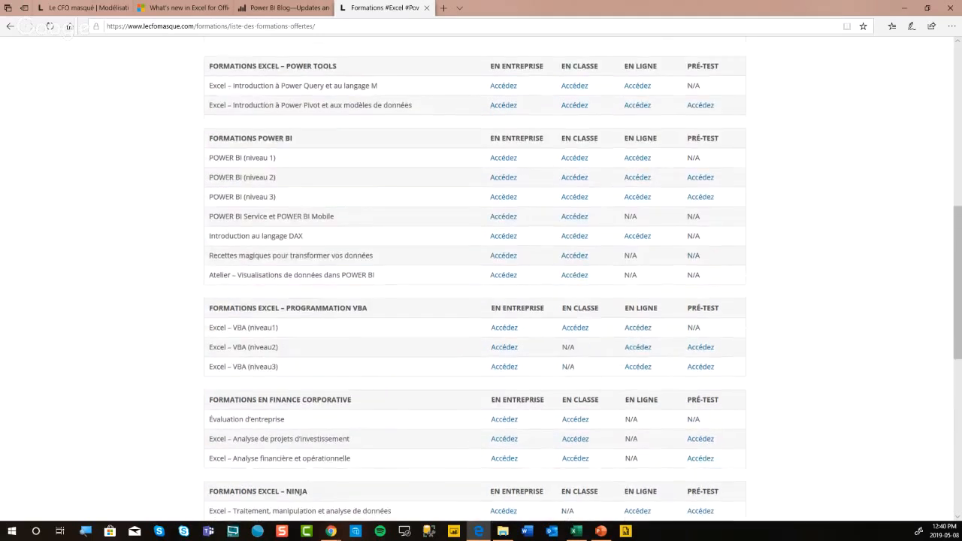
scroll(389, 256, up, 3)
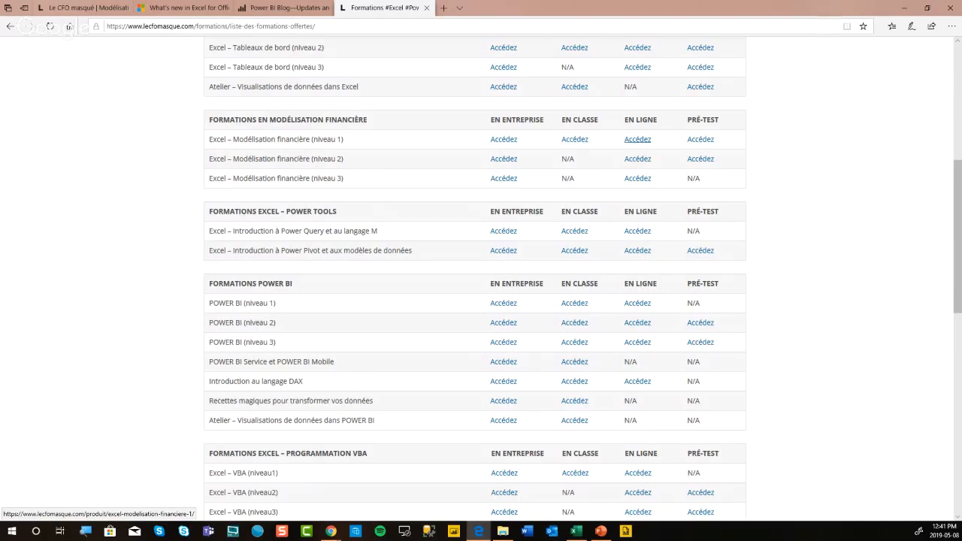
scroll(474, 285, up, 5)
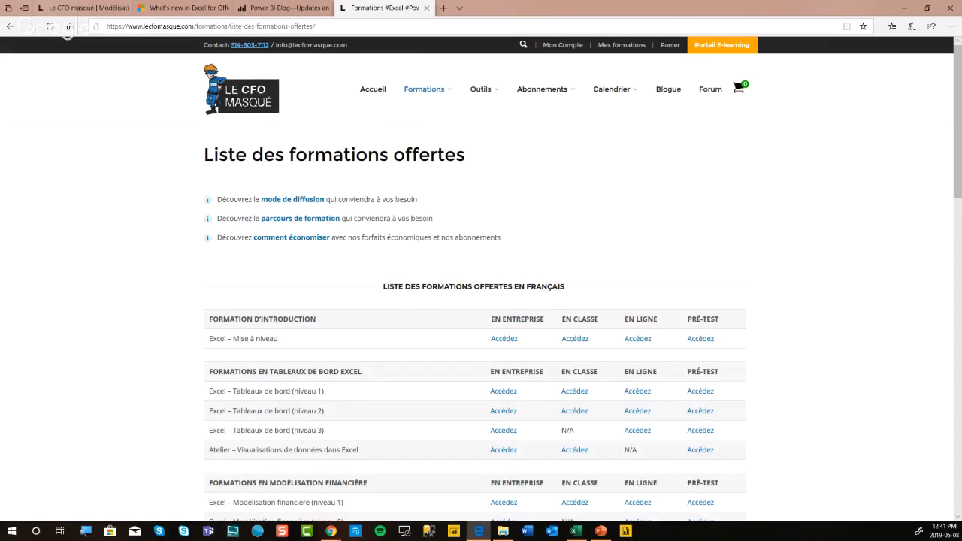
Step: Switch to the Démo workbook in Excel, select cell M10, and return to the course list in the Edge browser
click(576, 532)
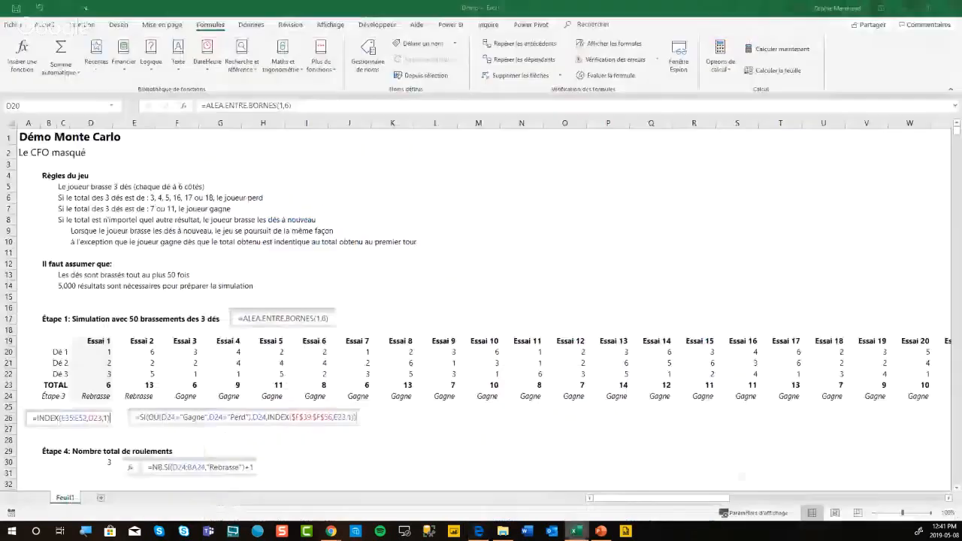
click(482, 248)
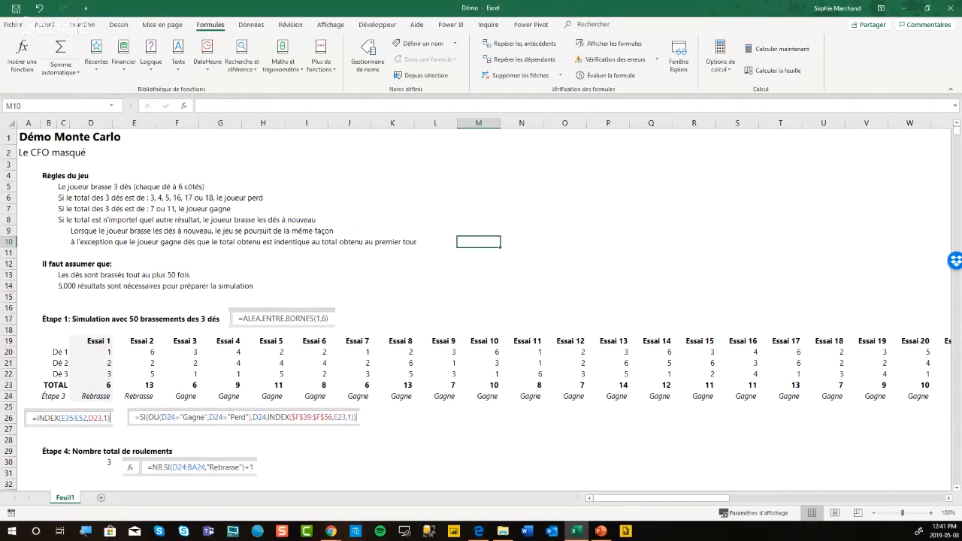
mouse_move(479, 532)
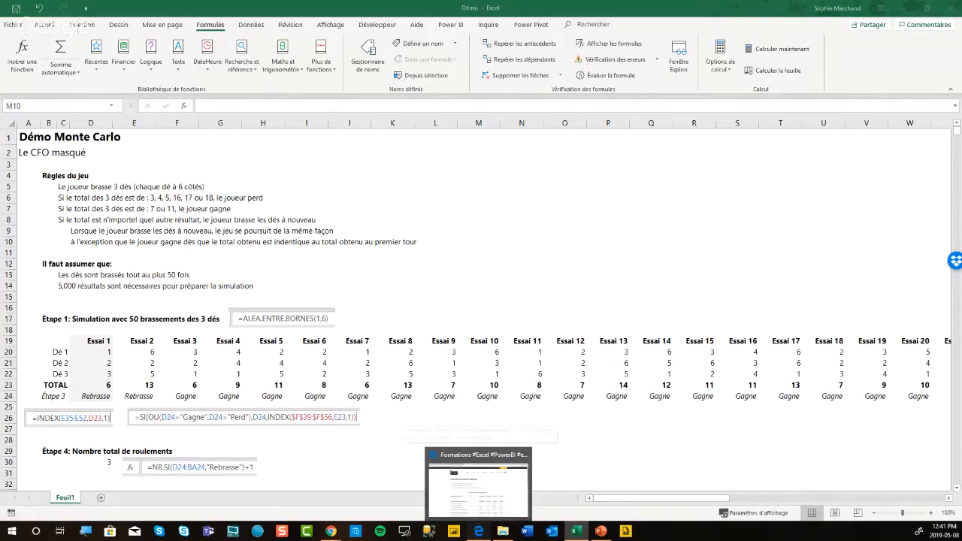
click(478, 488)
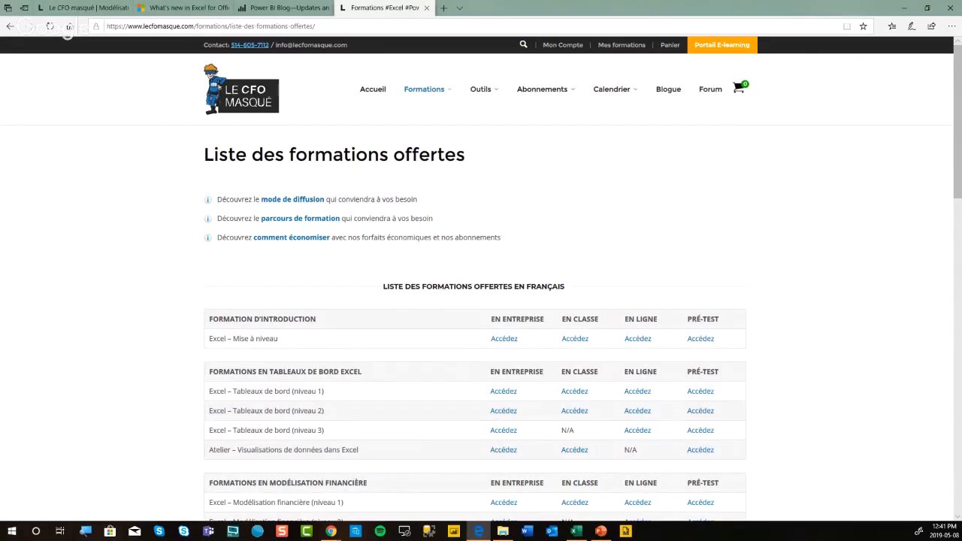
Step: Open the website's webinar calendar and check the webinars scheduled for May and June 2019
mouse_move(612, 88)
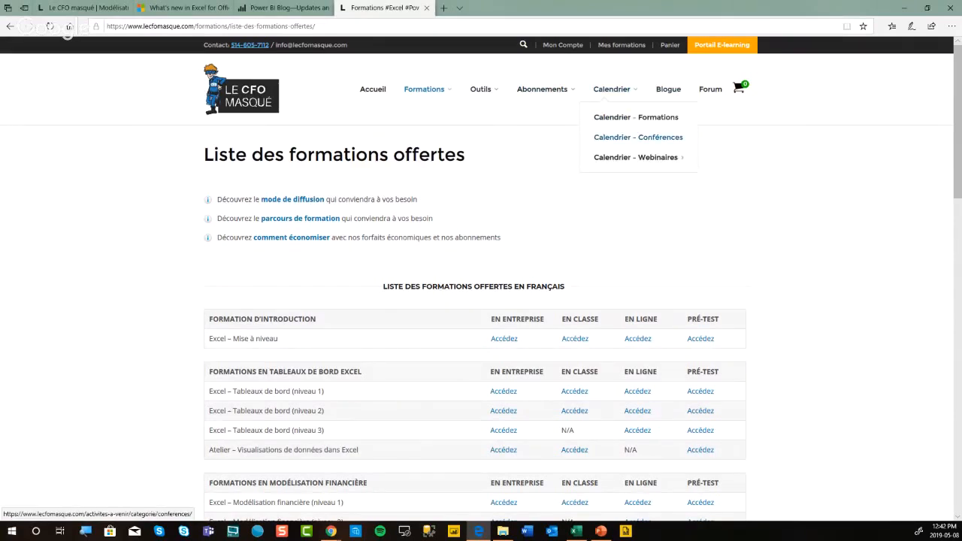
click(636, 157)
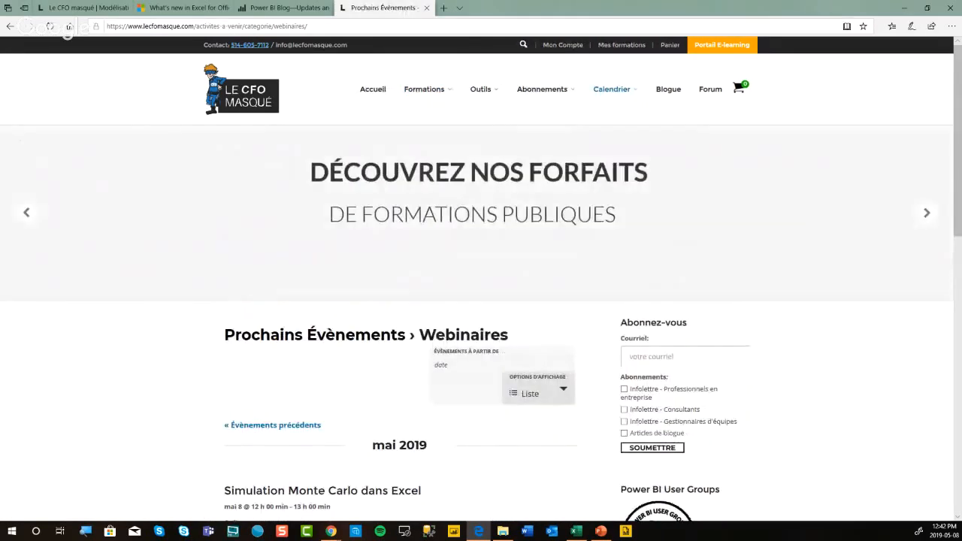
scroll(276, 421, down, 5)
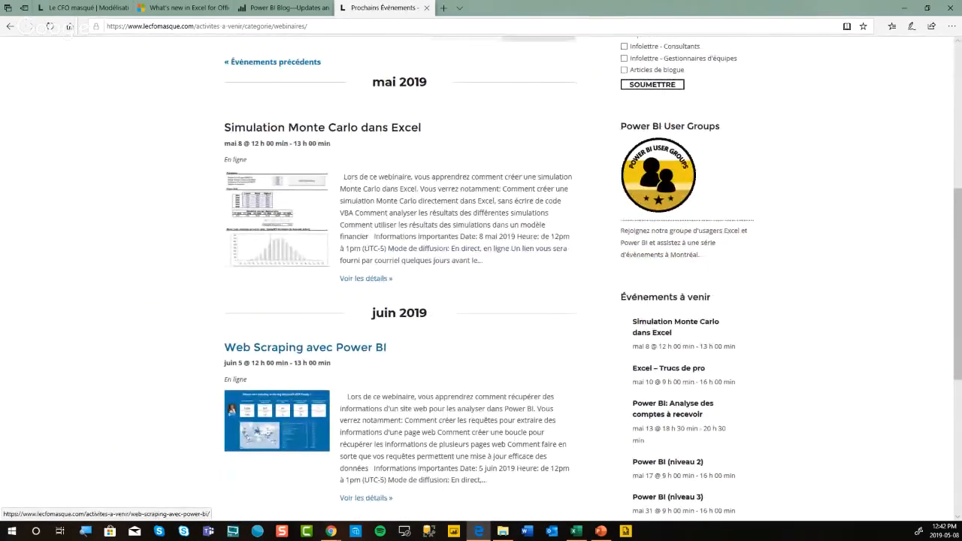
scroll(22, 145, up, 5)
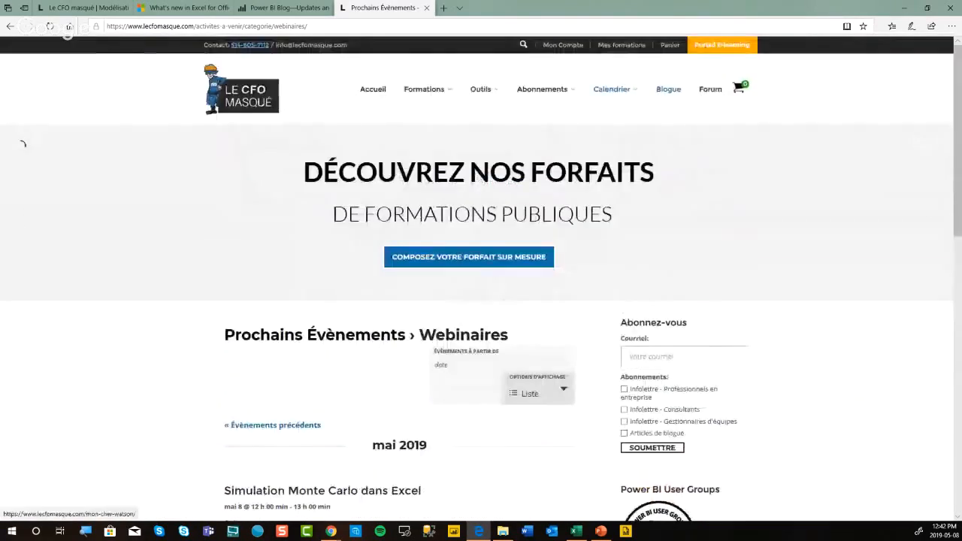
Step: Open the website's page of past webinar recordings, Enregistrements de webinaires passés
mouse_move(612, 89)
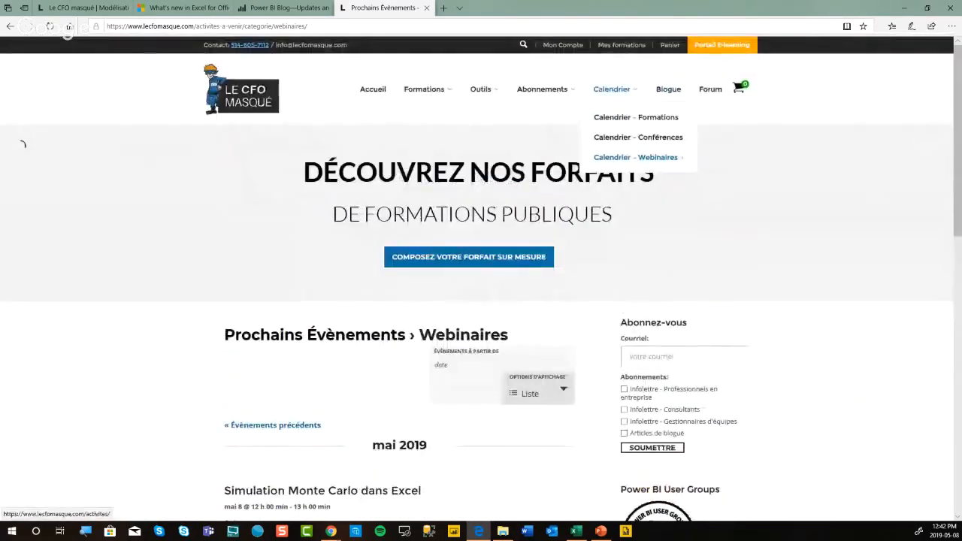
mouse_move(636, 157)
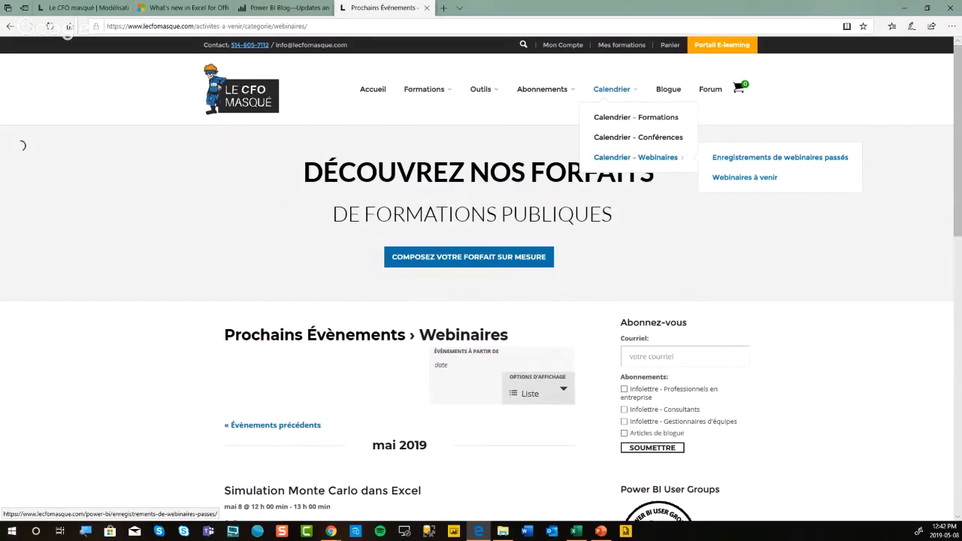
click(779, 158)
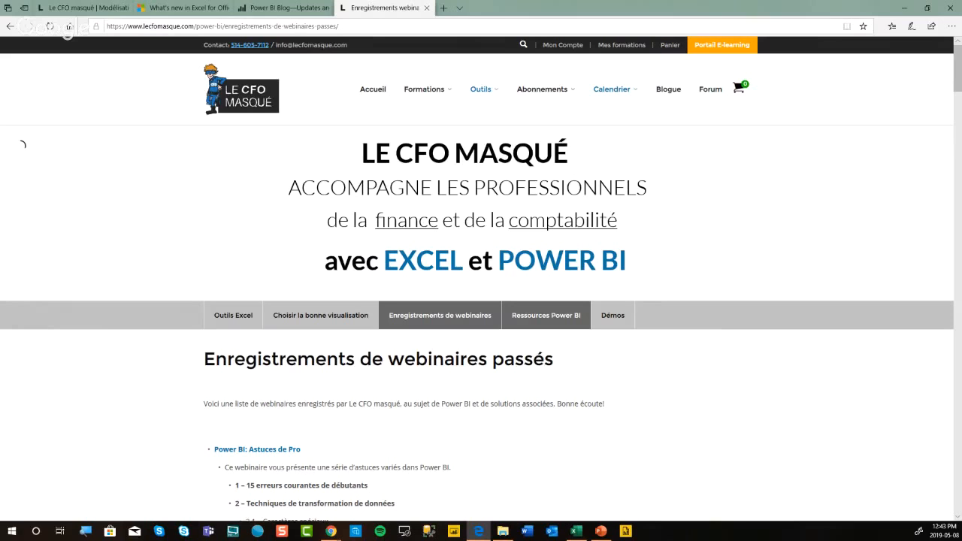
mouse_move(330, 531)
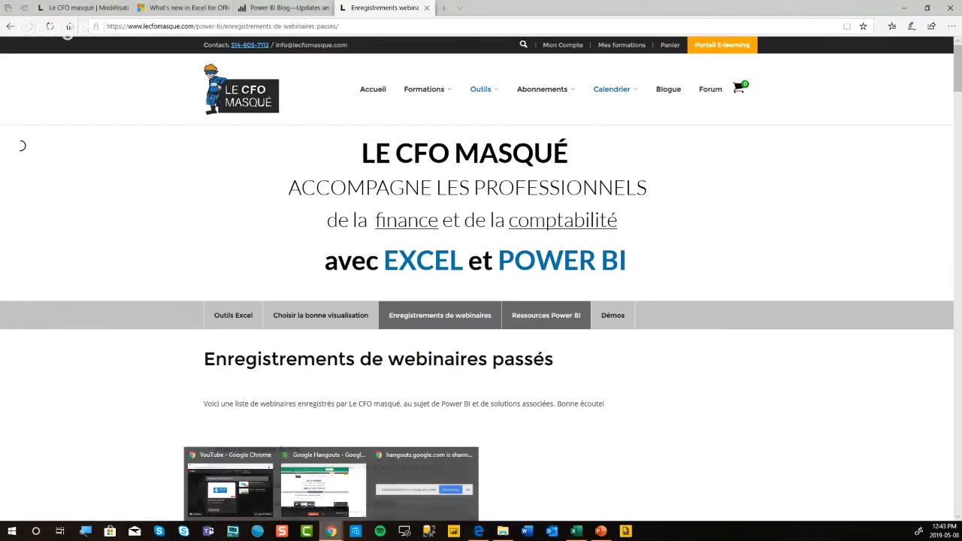